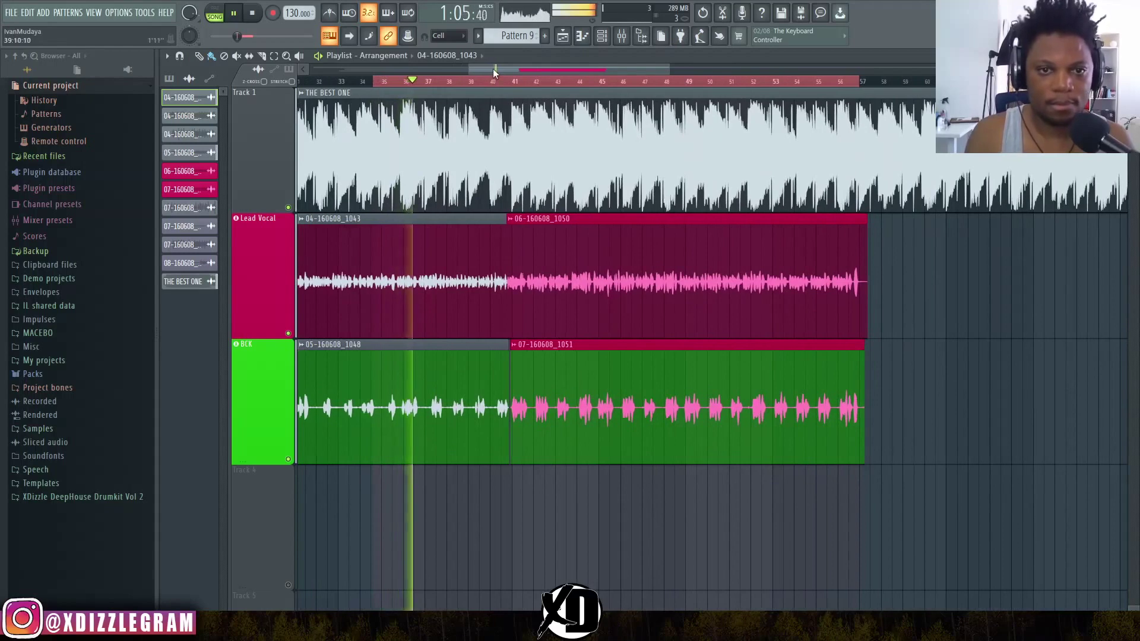
Listen to the vocals together with the backing beat, then stop playback
scroll(457, 86, left, 1)
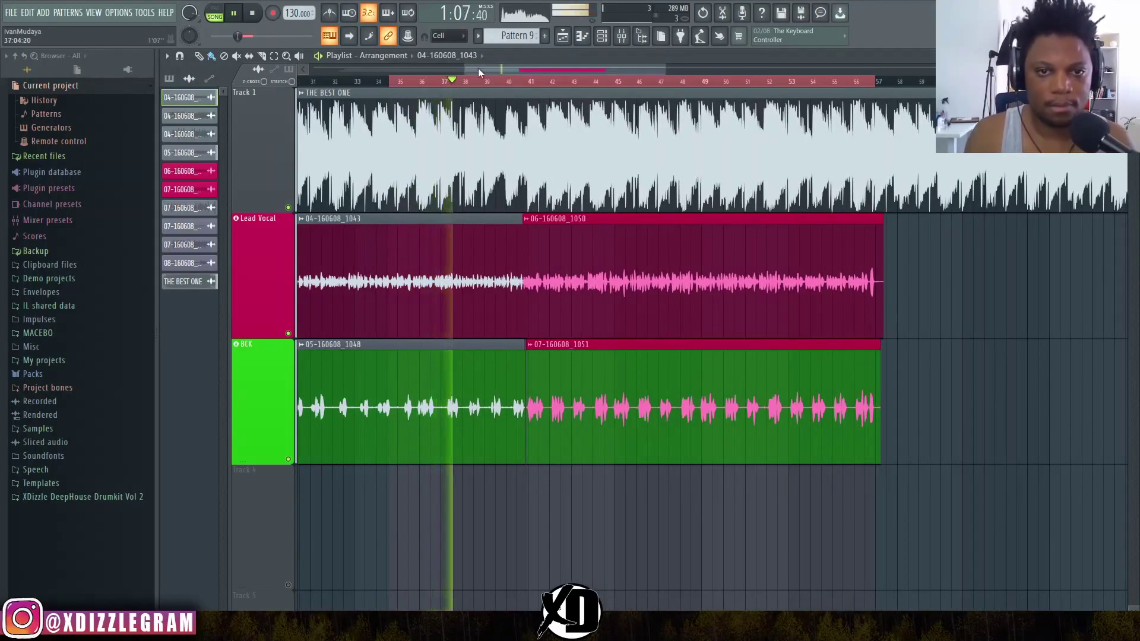
scroll(479, 67, left, 1)
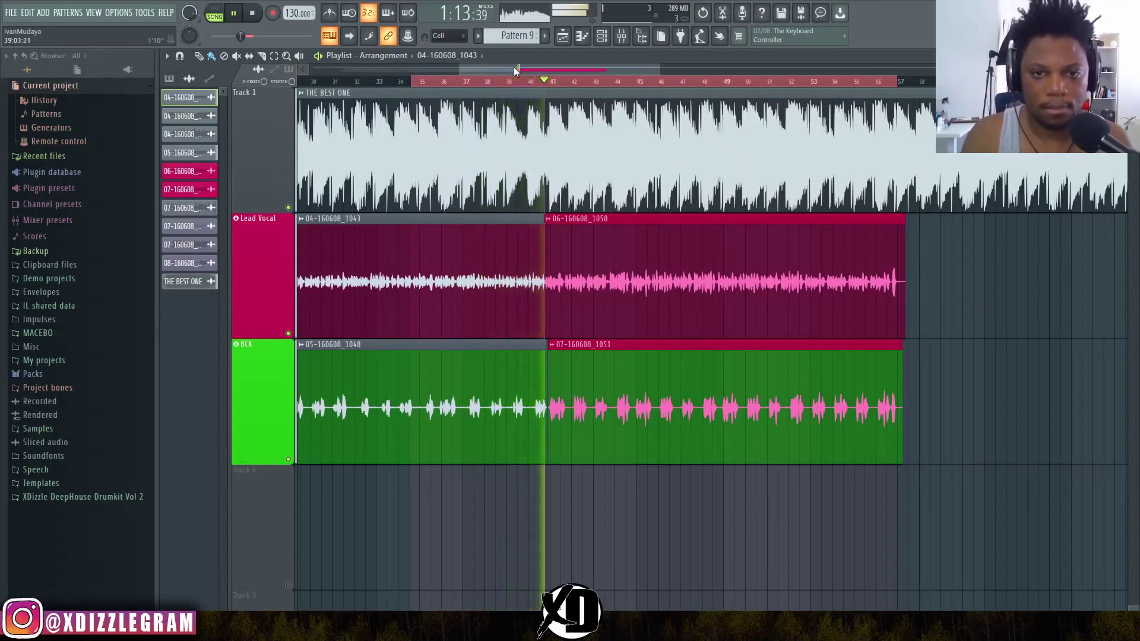
key(space)
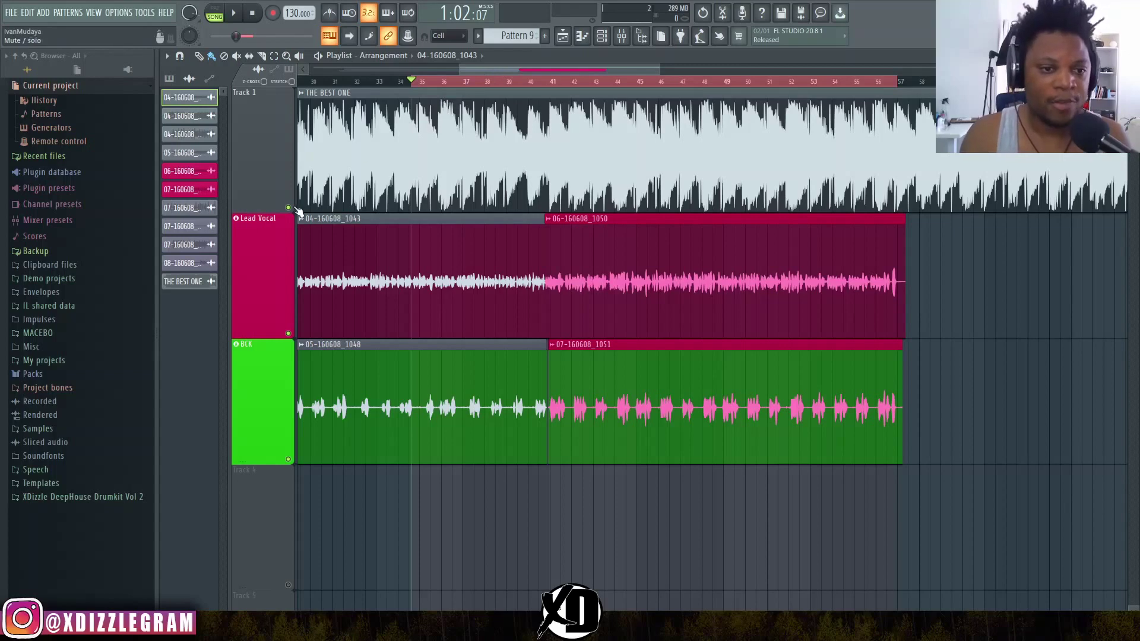
Mute the THE BEST ONE audio on Track 1 and audition the Lead Vocal and BCK tracks on their own
click(288, 208)
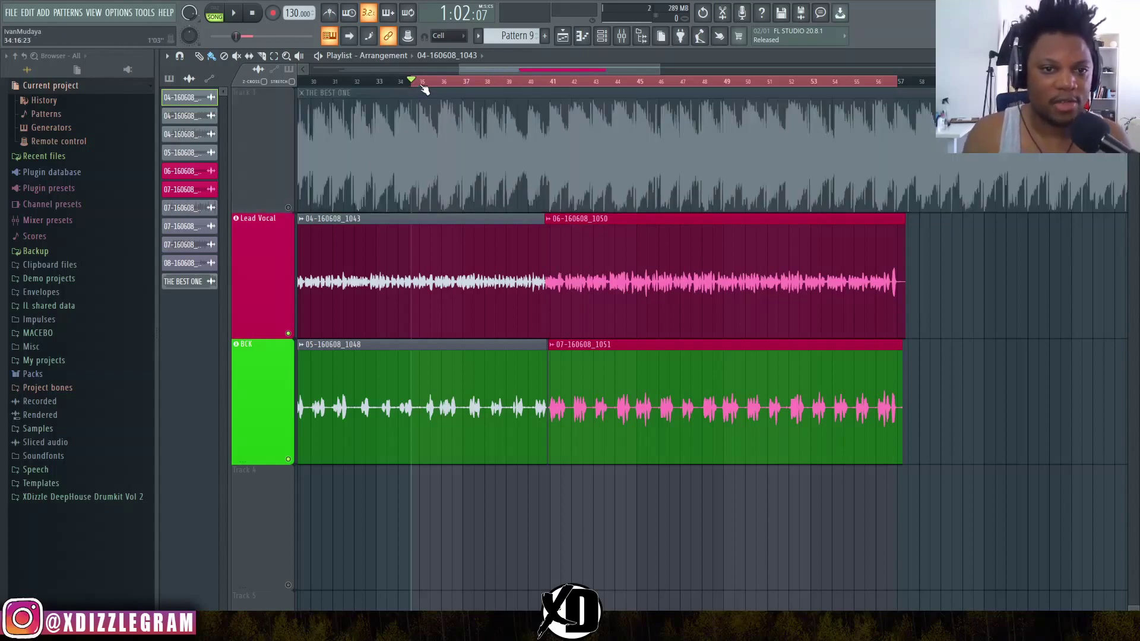
scroll(424, 88, up, 2)
scroll(424, 88, up, 1)
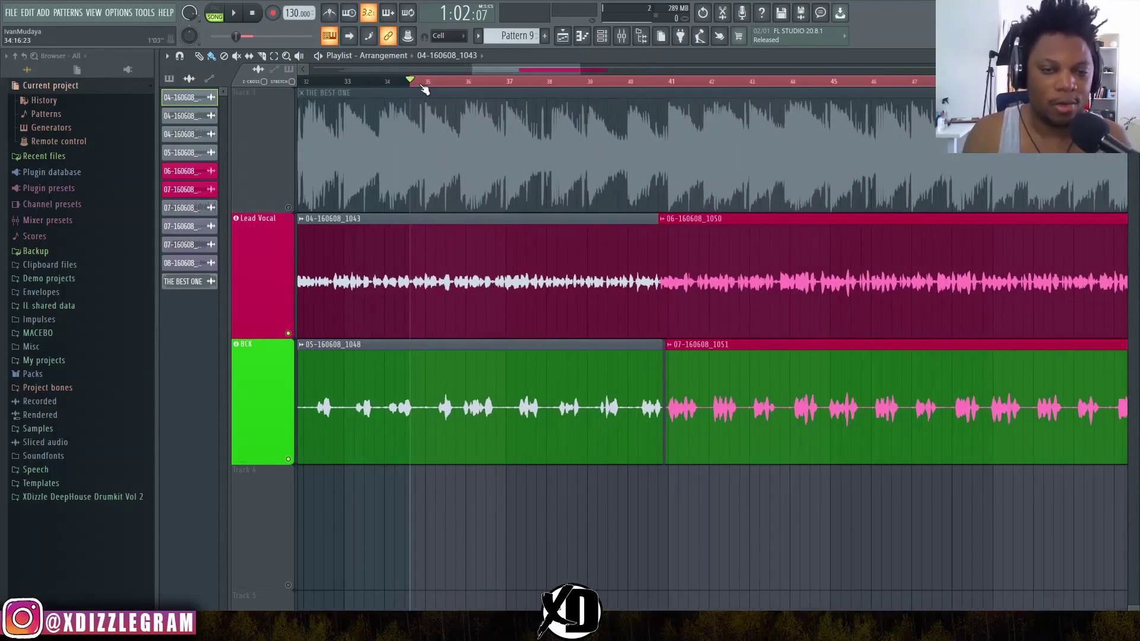
key(space)
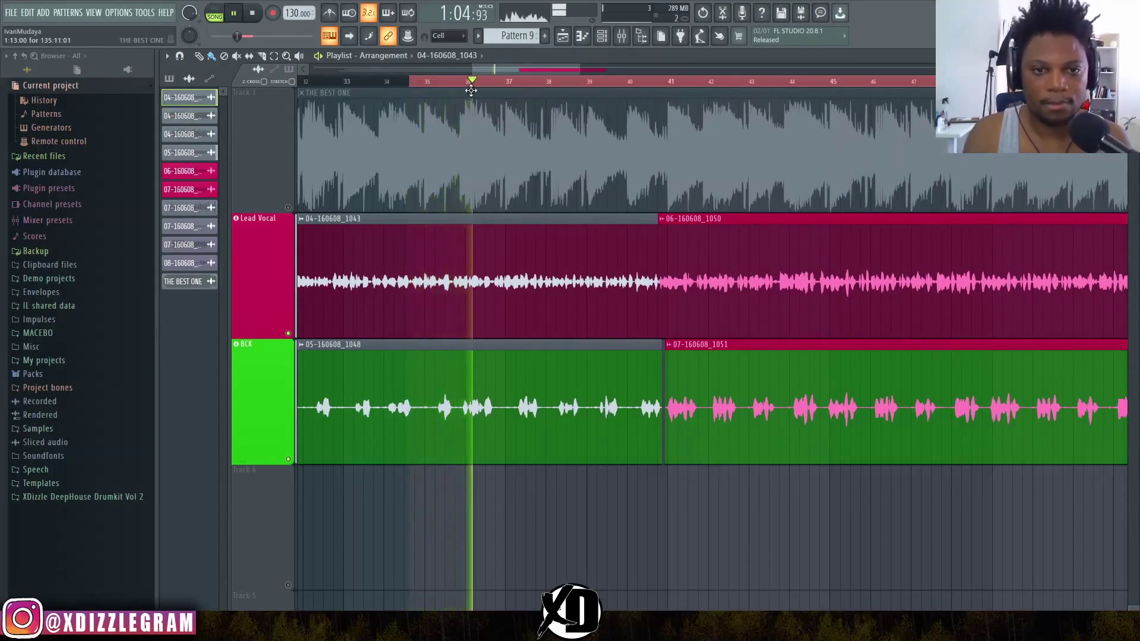
scroll(500, 86, down, 2)
scroll(500, 88, up, 1)
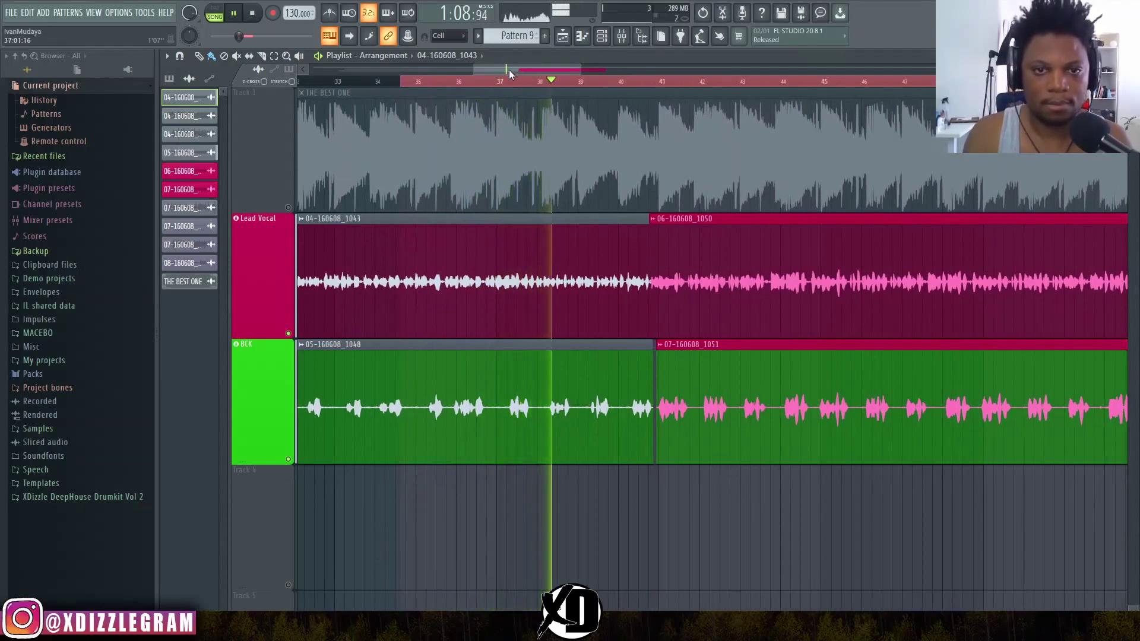
scroll(508, 83, down, 1)
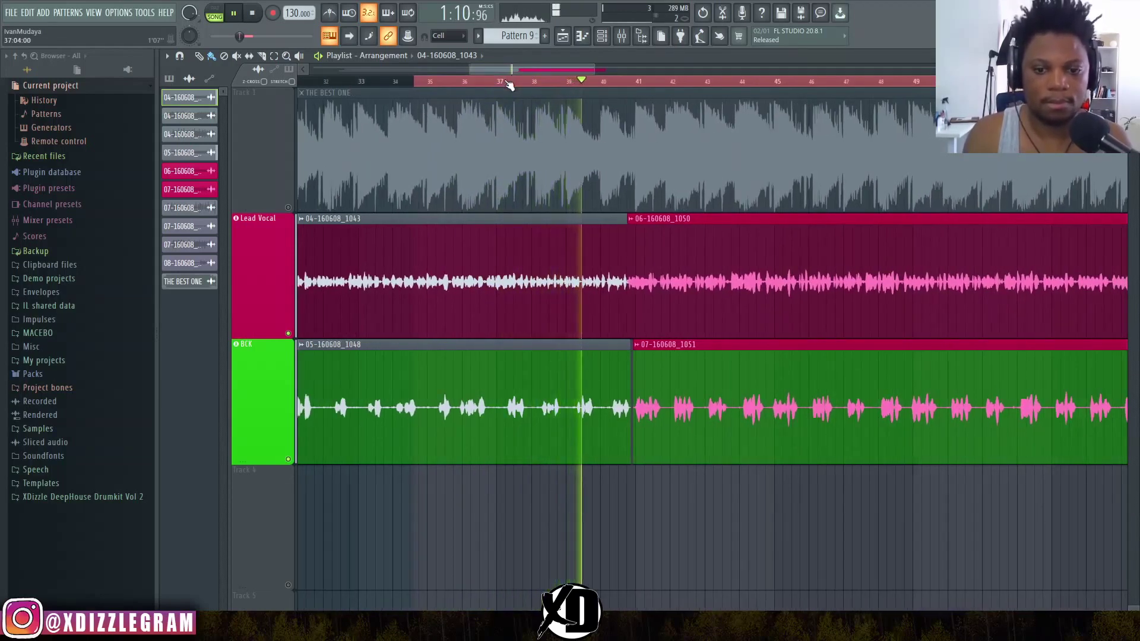
key(space)
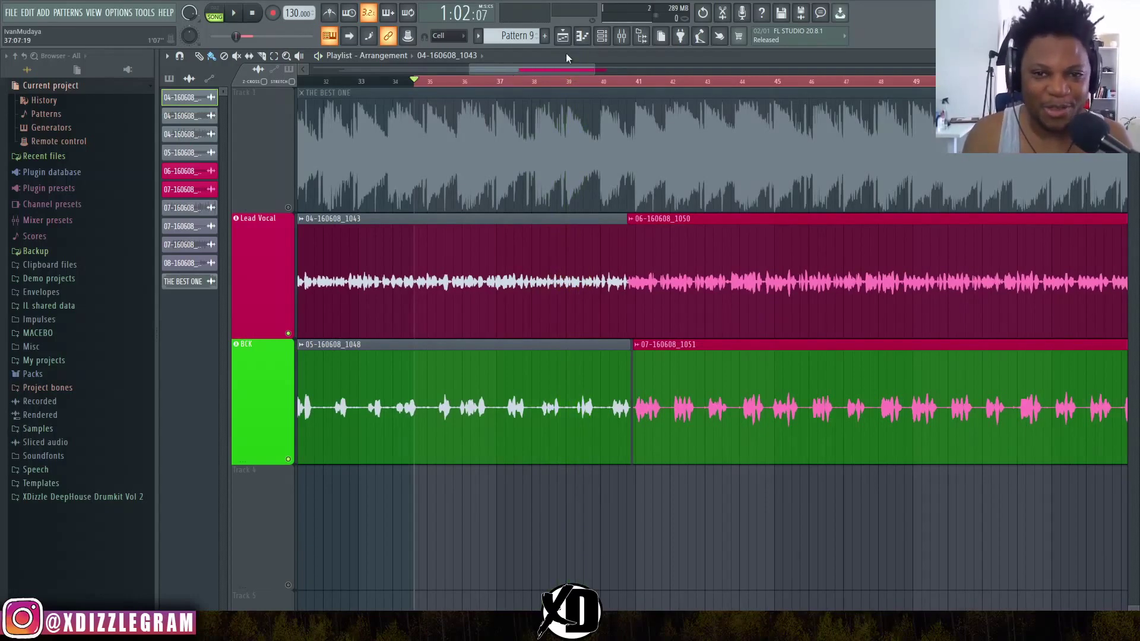
Load the SSLChannel Stereo plugin into slot 2 of the Lead Vocal mixer track
click(621, 35)
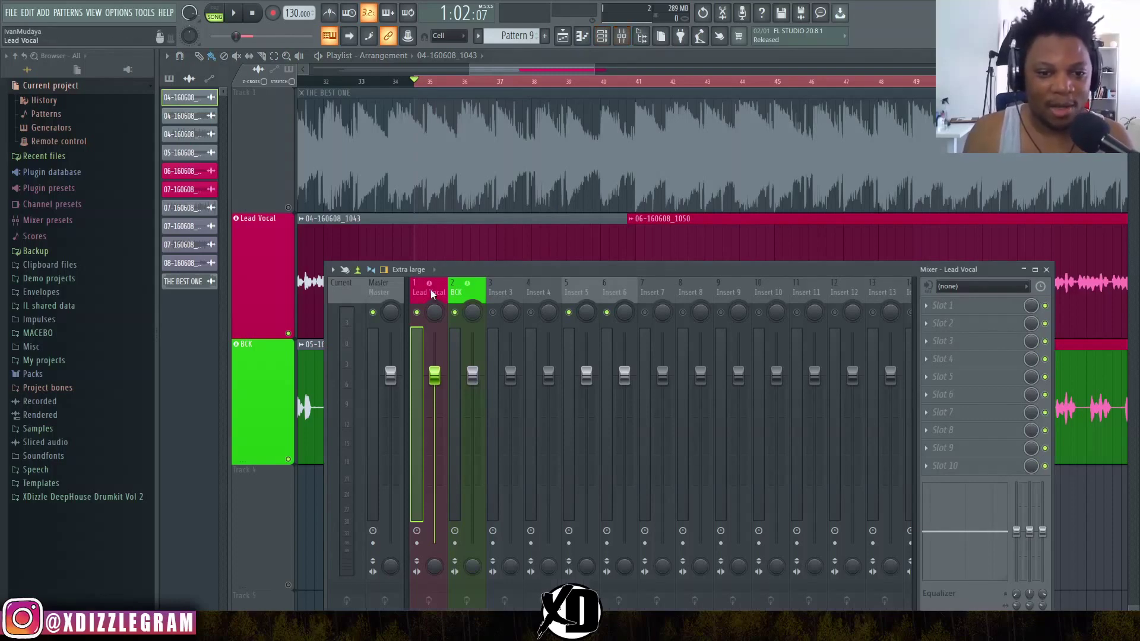
click(976, 324)
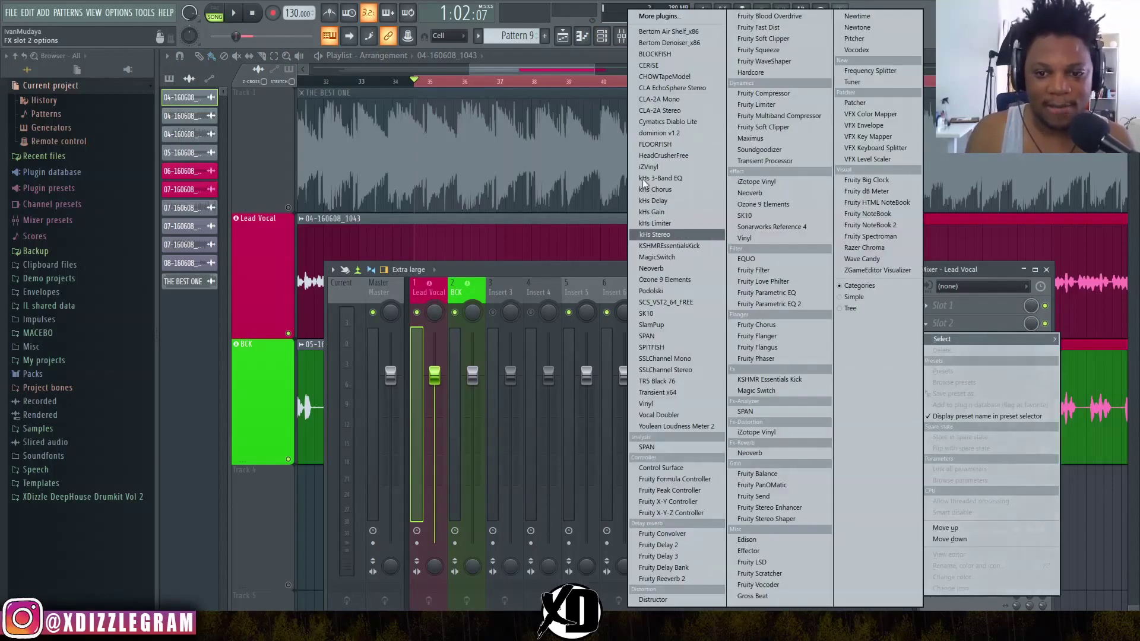
click(679, 370)
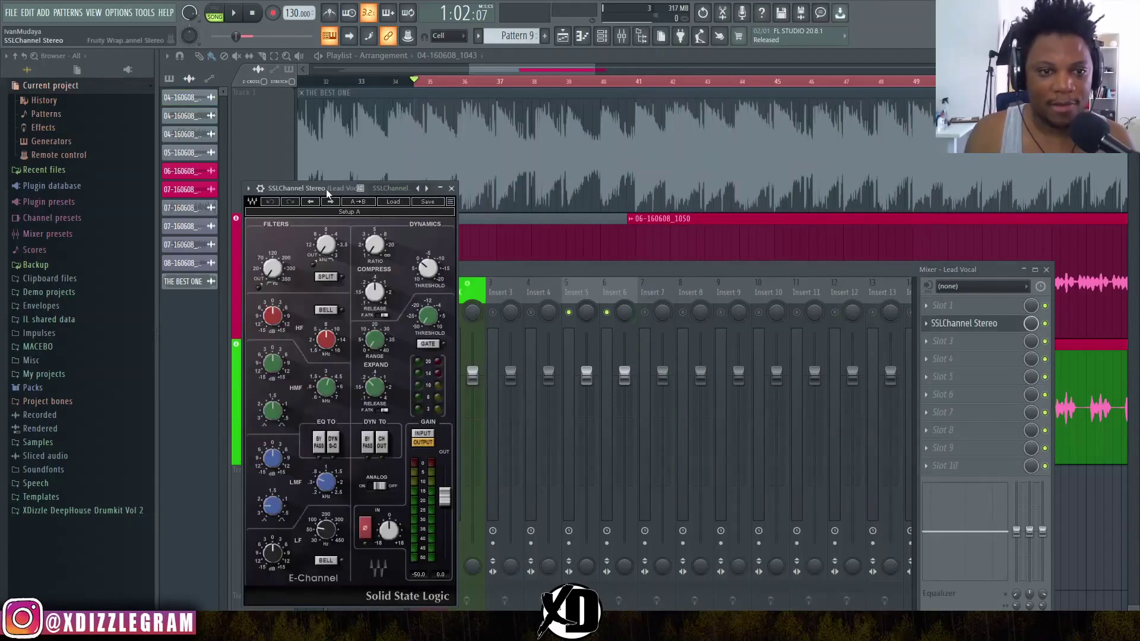
drag(326, 189, 631, 77)
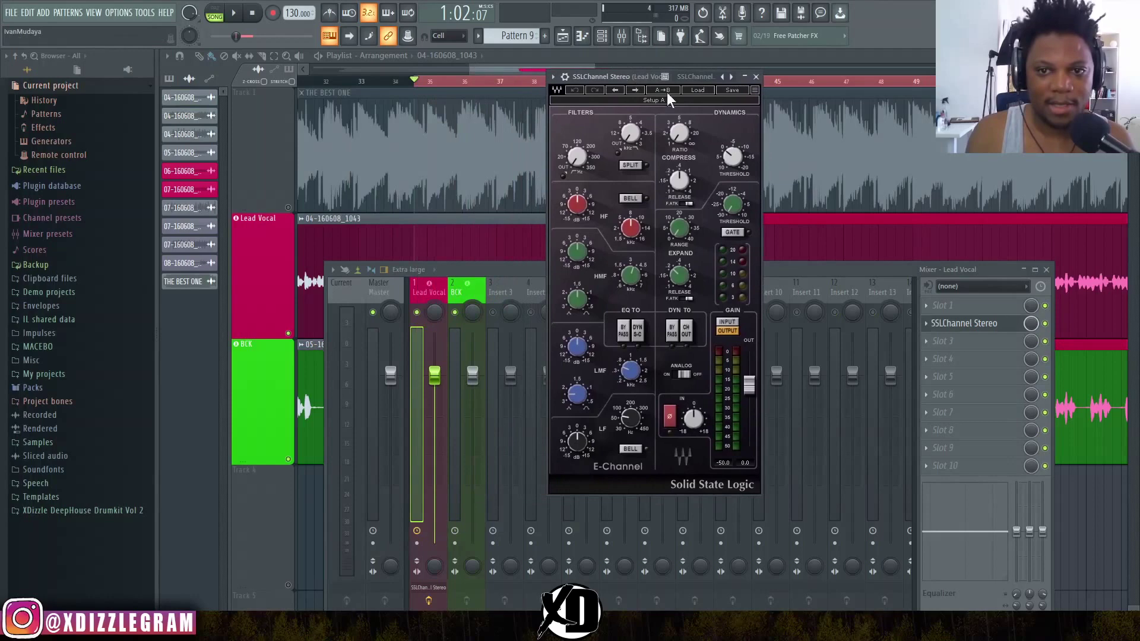
Enlarge the SSLChannel Stereo interface and reposition its window so all of its controls fit on screen
click(754, 89)
click(792, 149)
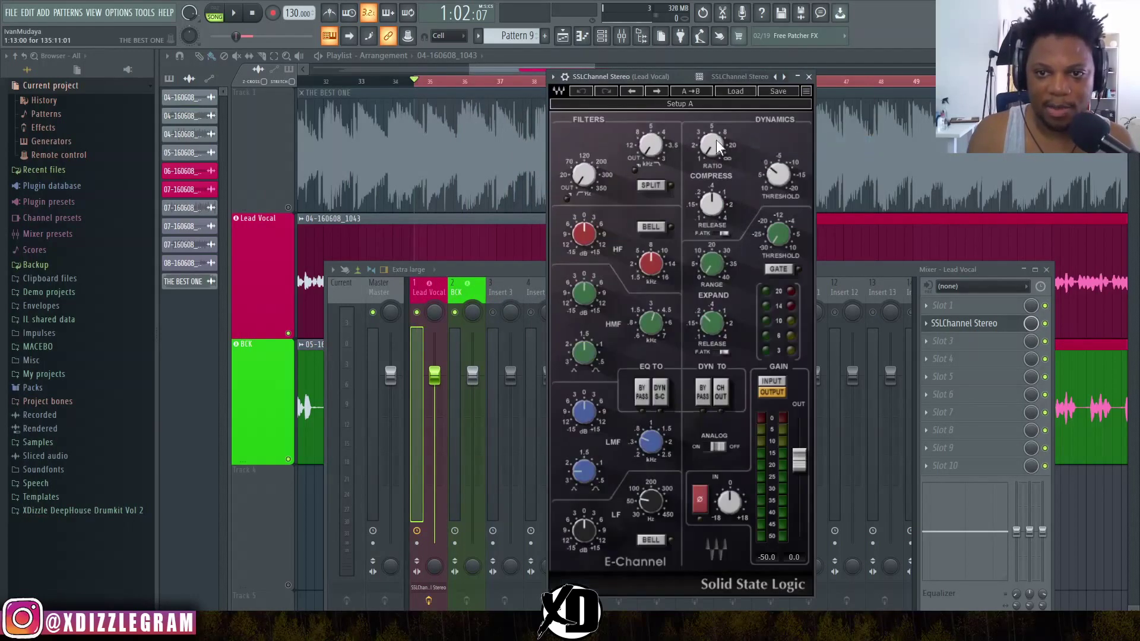
drag(671, 80, 682, 59)
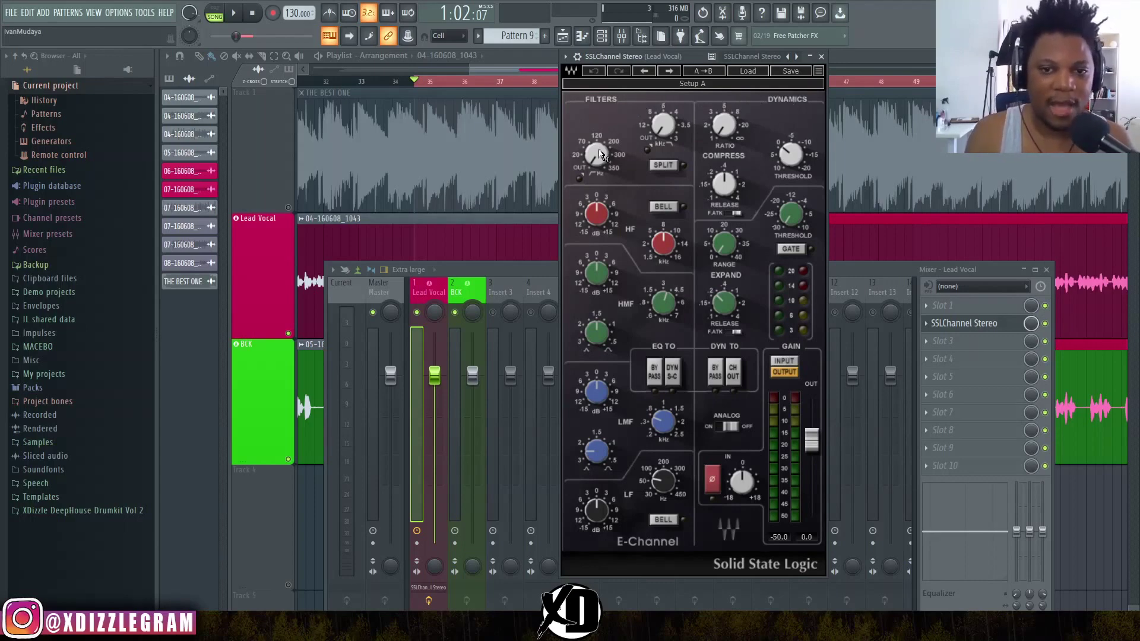
Try the gate mode in the channel strip's expander section, then switch it back off
mouse_move(605, 165)
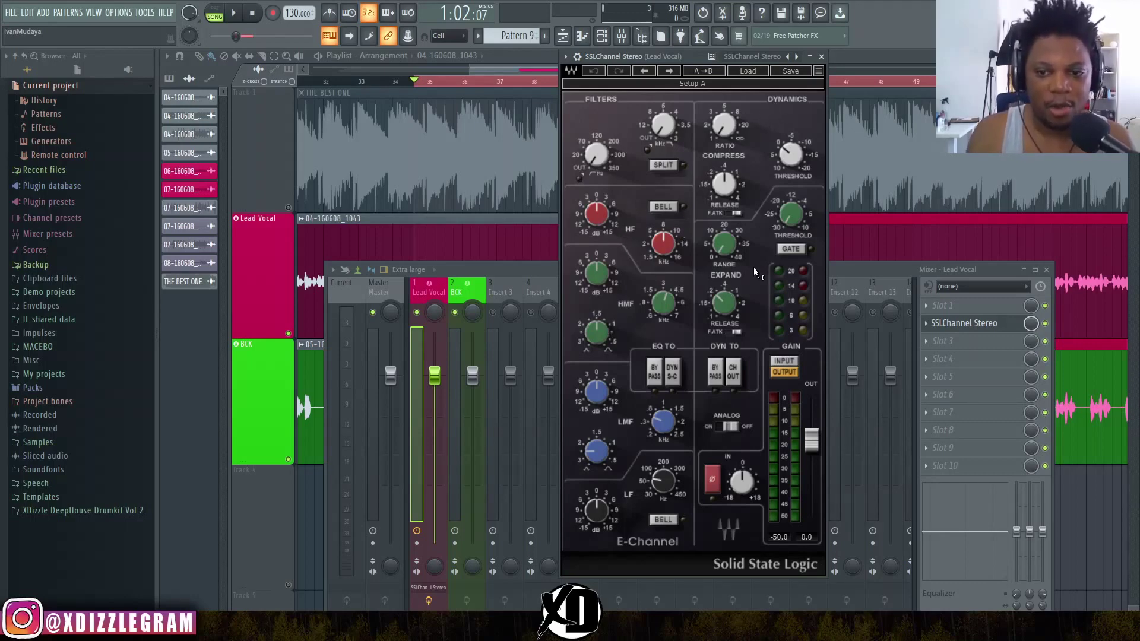
click(791, 249)
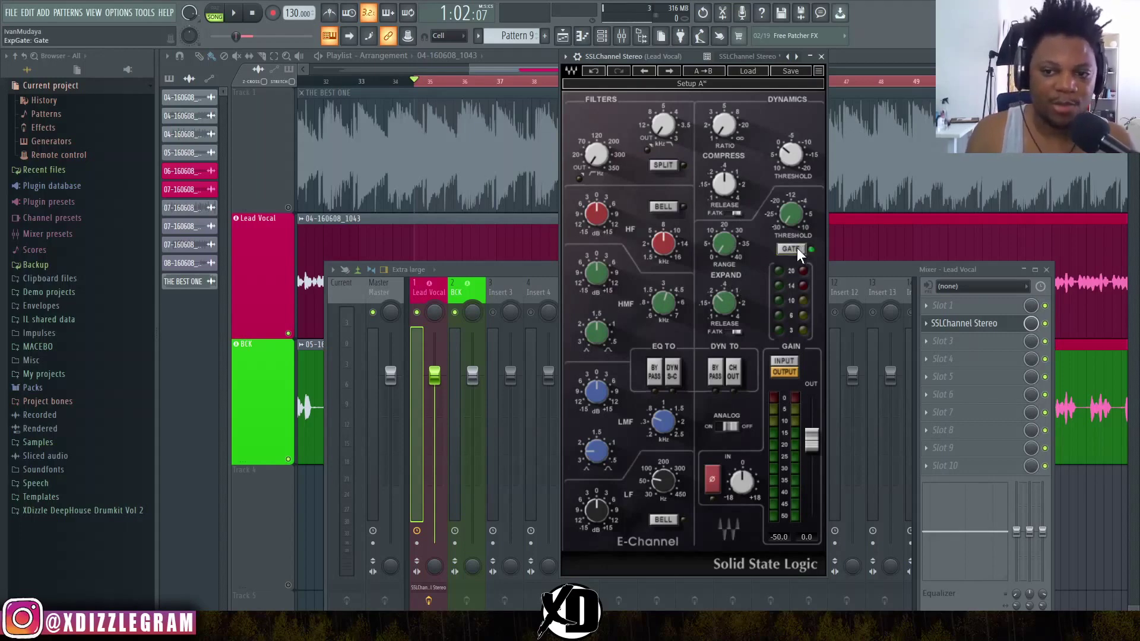
click(791, 249)
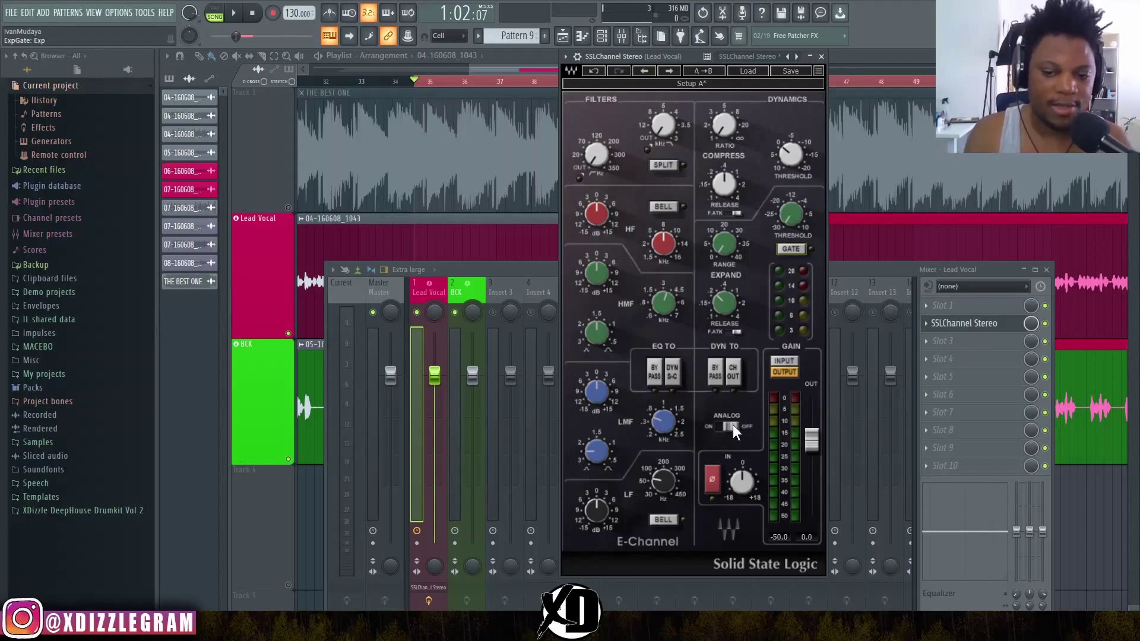
mouse_move(743, 489)
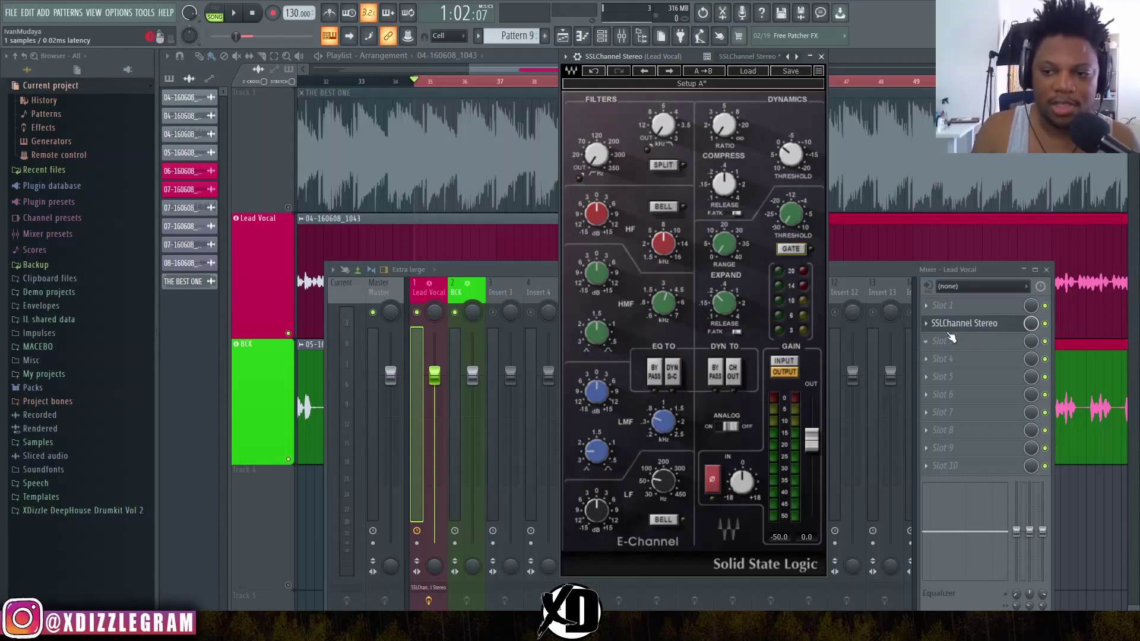
Move SSLChannel Stereo from slot 2 to slot 1 on the Lead Vocal track and reposition its window
drag(961, 324, 964, 308)
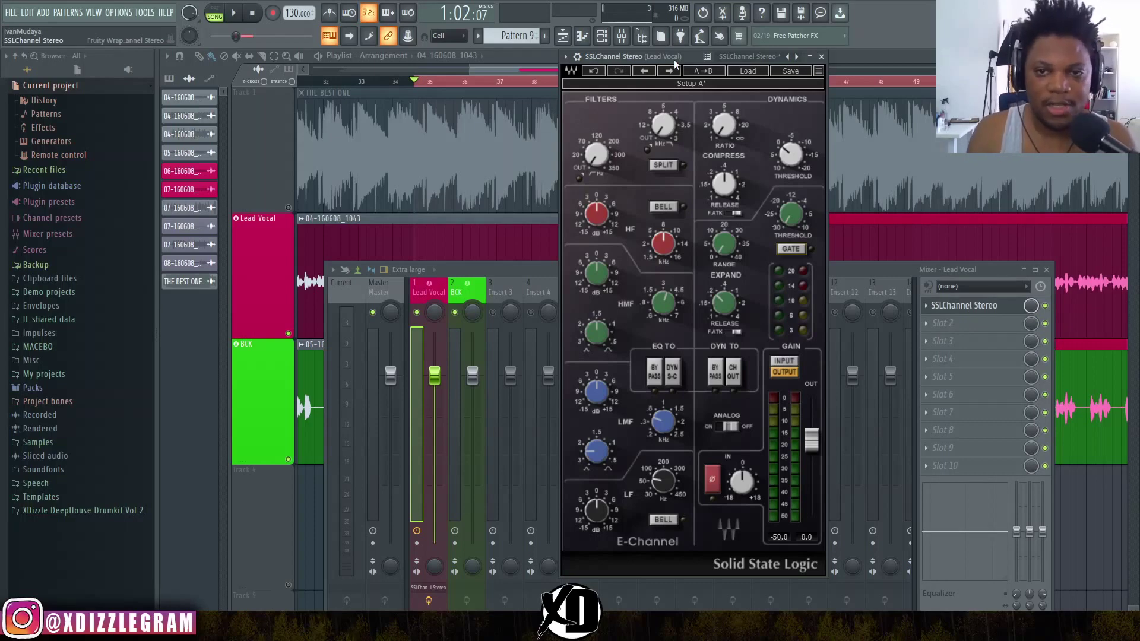
drag(675, 60, 652, 73)
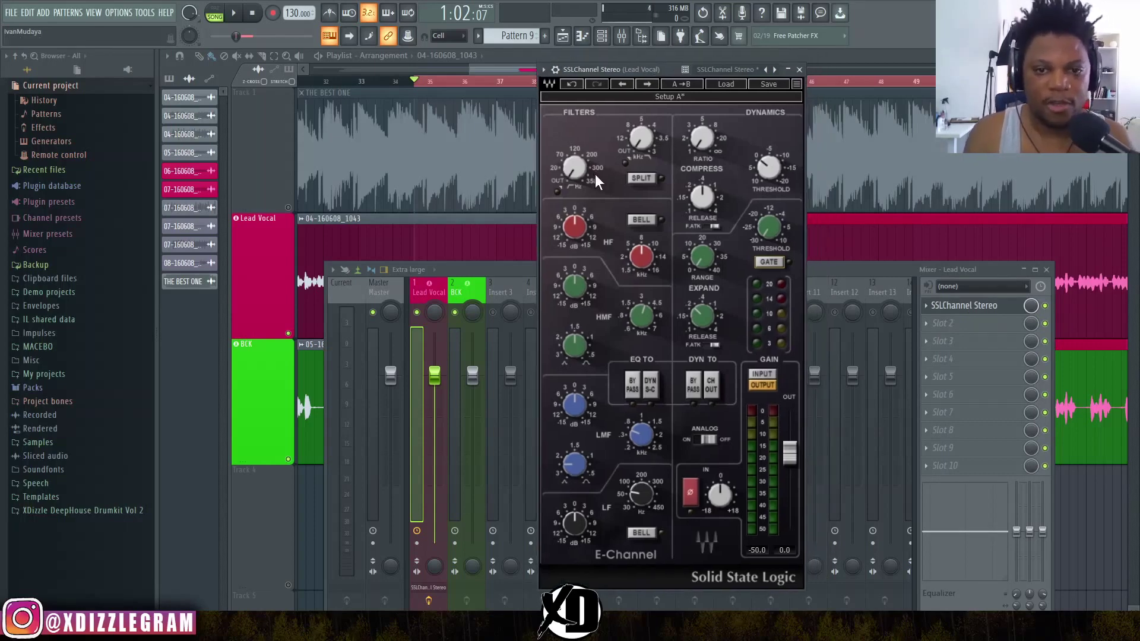
Engage the channel strip's high-pass filter on the Lead Vocal and mute the BCK mixer track
mouse_move(580, 179)
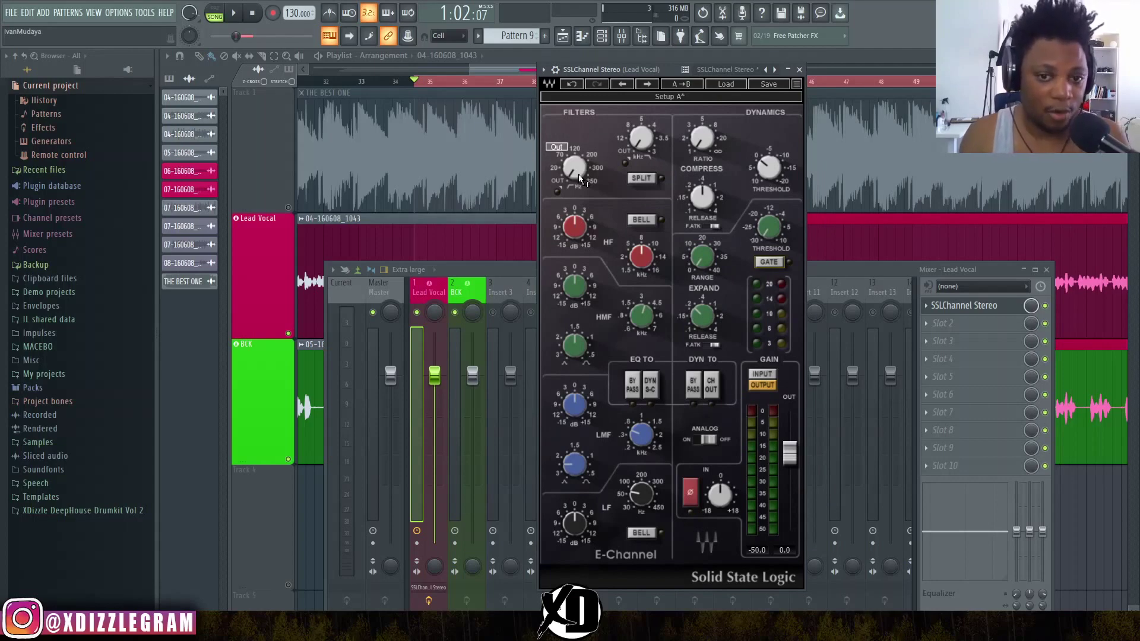
mouse_move(582, 174)
mouse_down()
mouse_move(582, 146)
mouse_move(577, 171)
mouse_up()
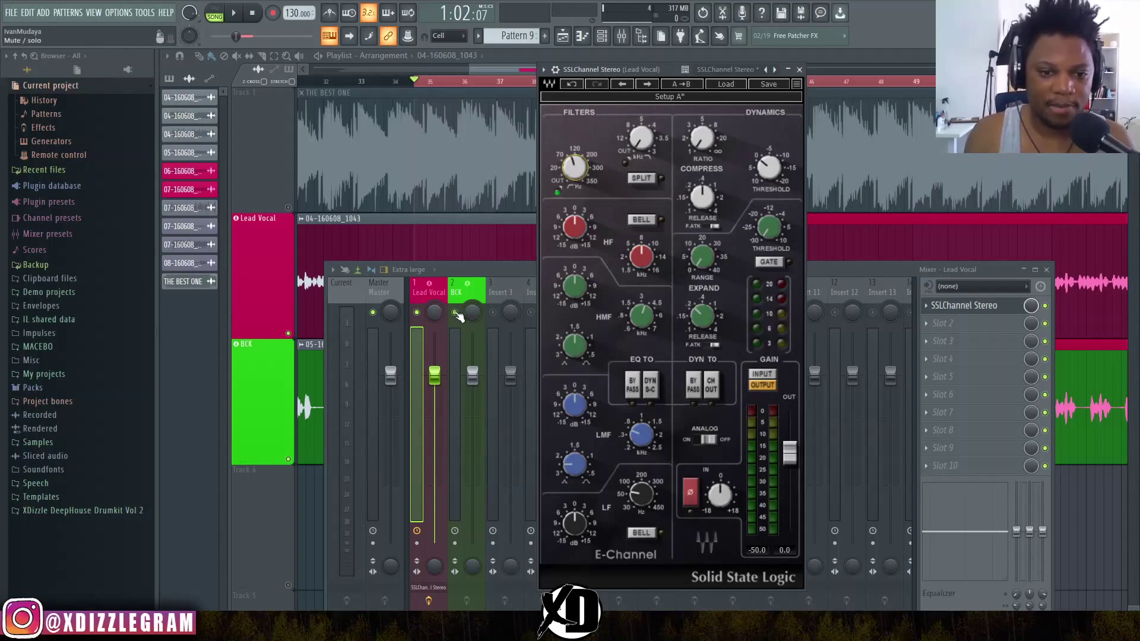
click(459, 315)
click(635, 69)
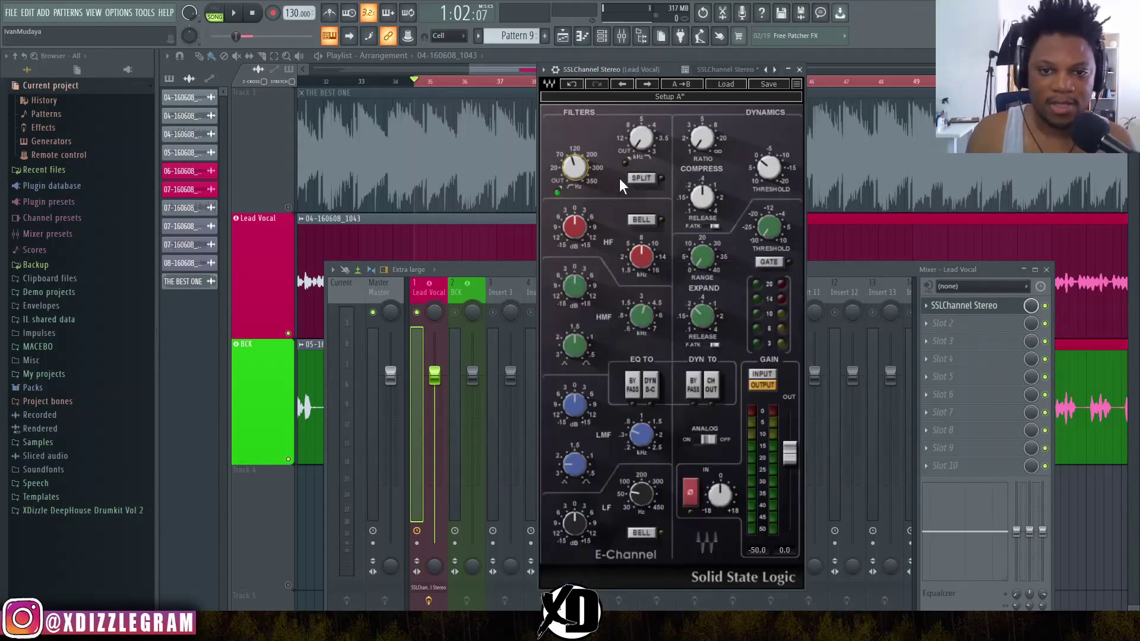
Set the high-pass filter to 100 Hz while auditioning the lead vocal
drag(576, 166, 581, 153)
key(space)
key(space)
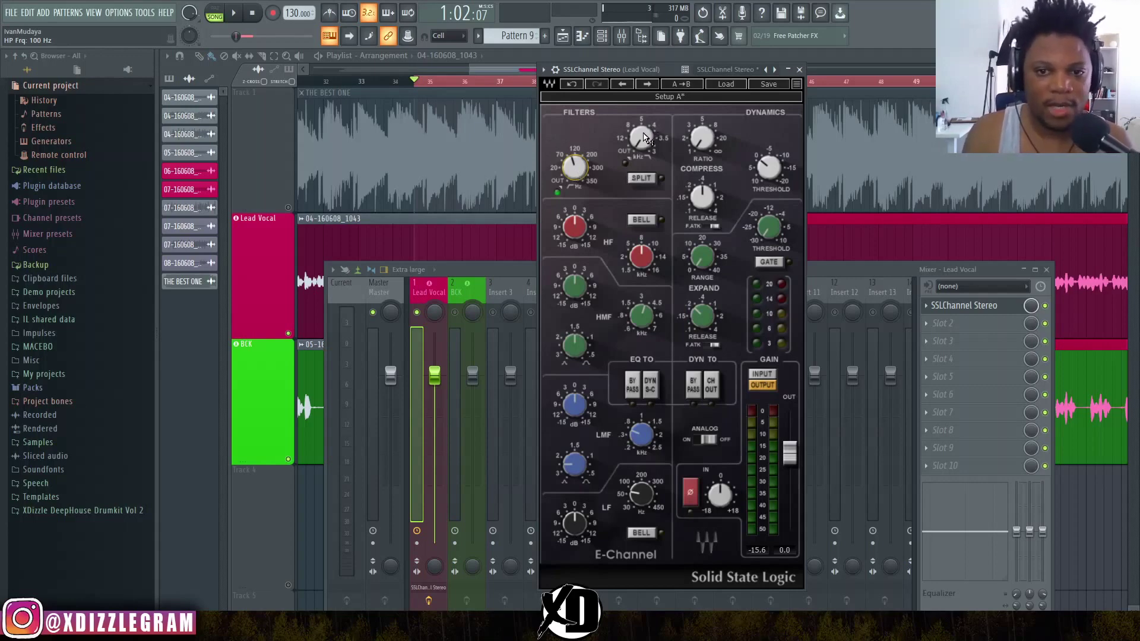
Try the low-pass filter at 3.0 kHz while the lead vocal plays, then return it to Out
mouse_move(648, 146)
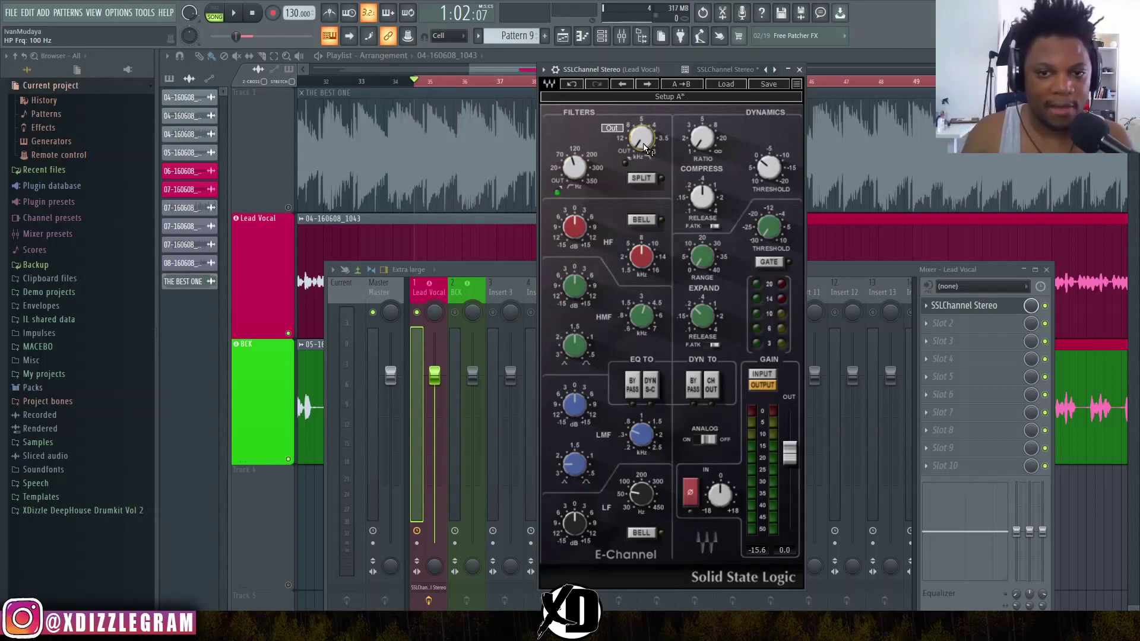
drag(646, 147, 646, 148)
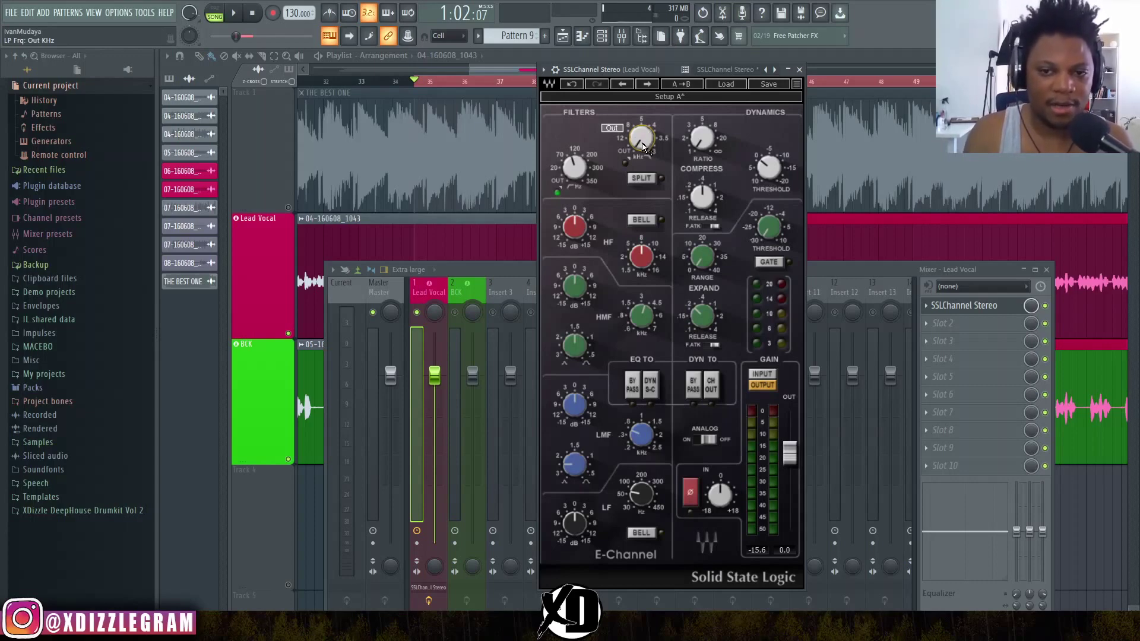
key(space)
drag(644, 147, 644, 155)
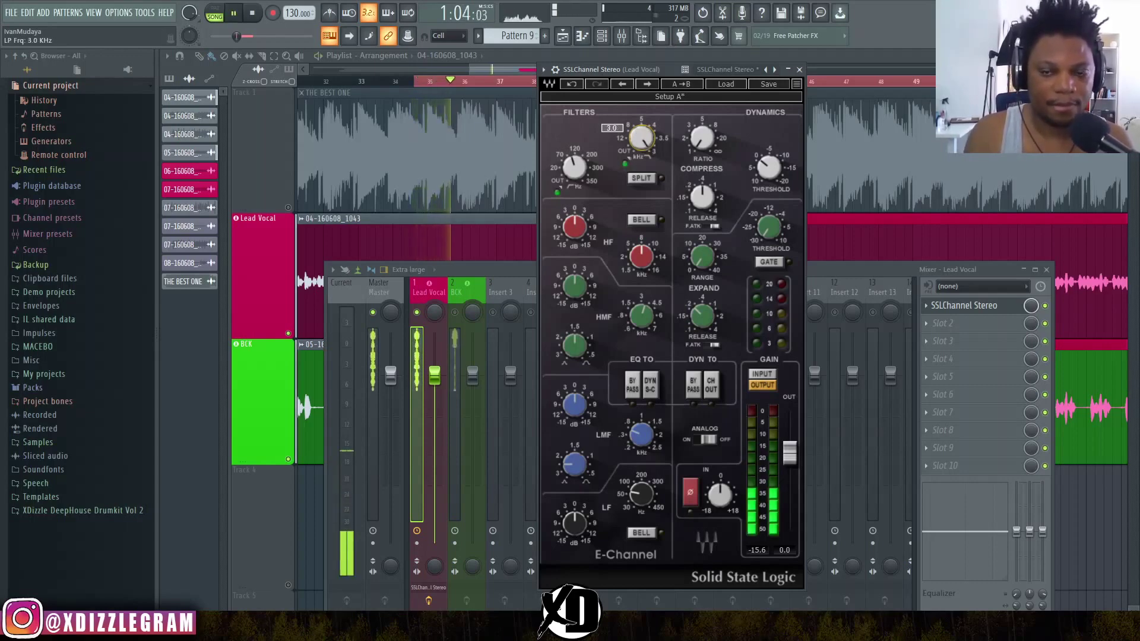
key(space)
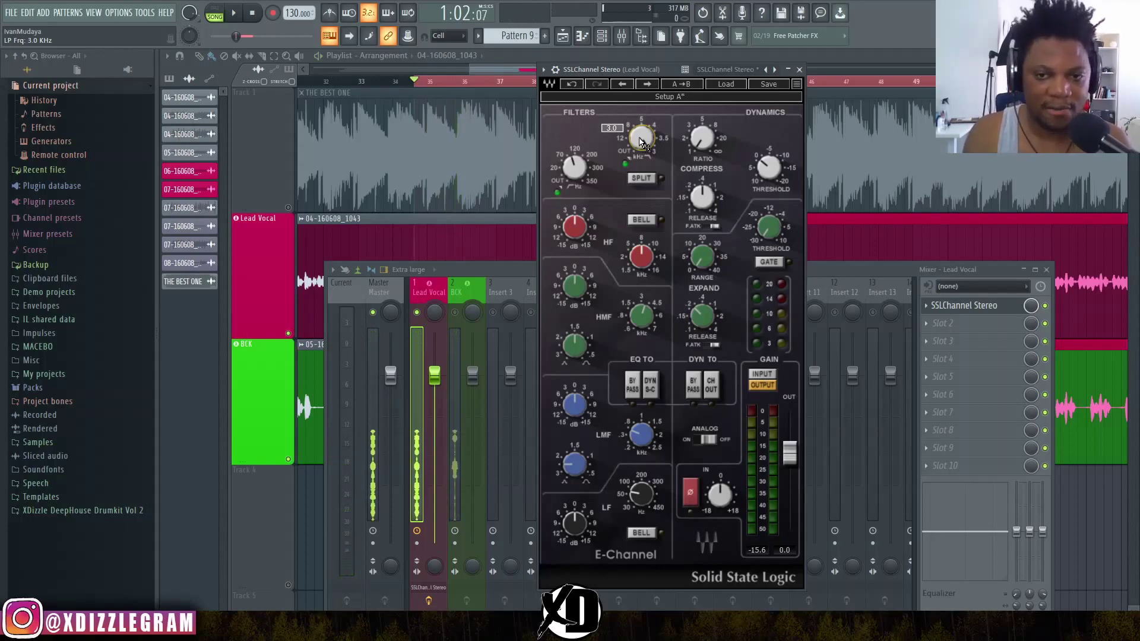
drag(642, 143, 642, 134)
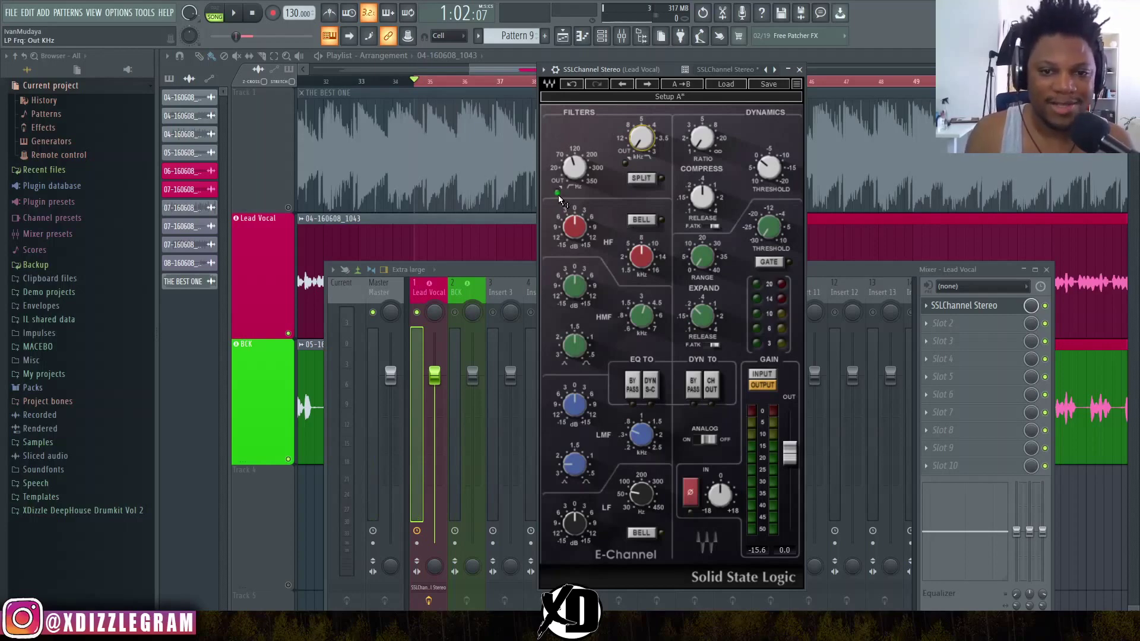
Try an HF gain of 5.7 dB, then reset it to 0 dB
mouse_move(560, 199)
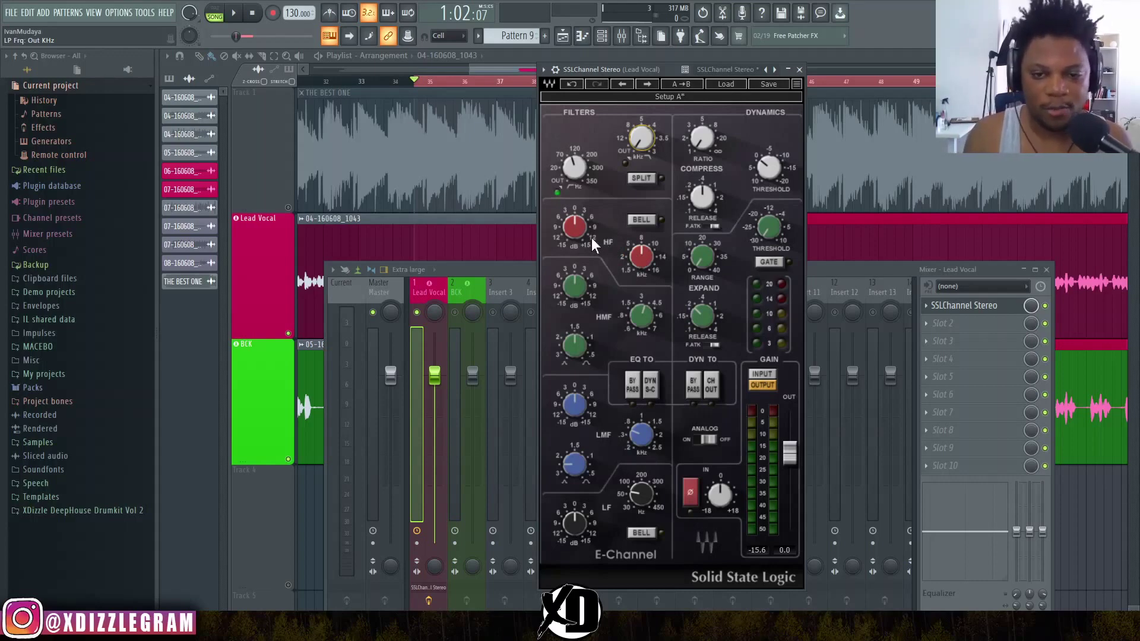
drag(578, 230, 578, 206)
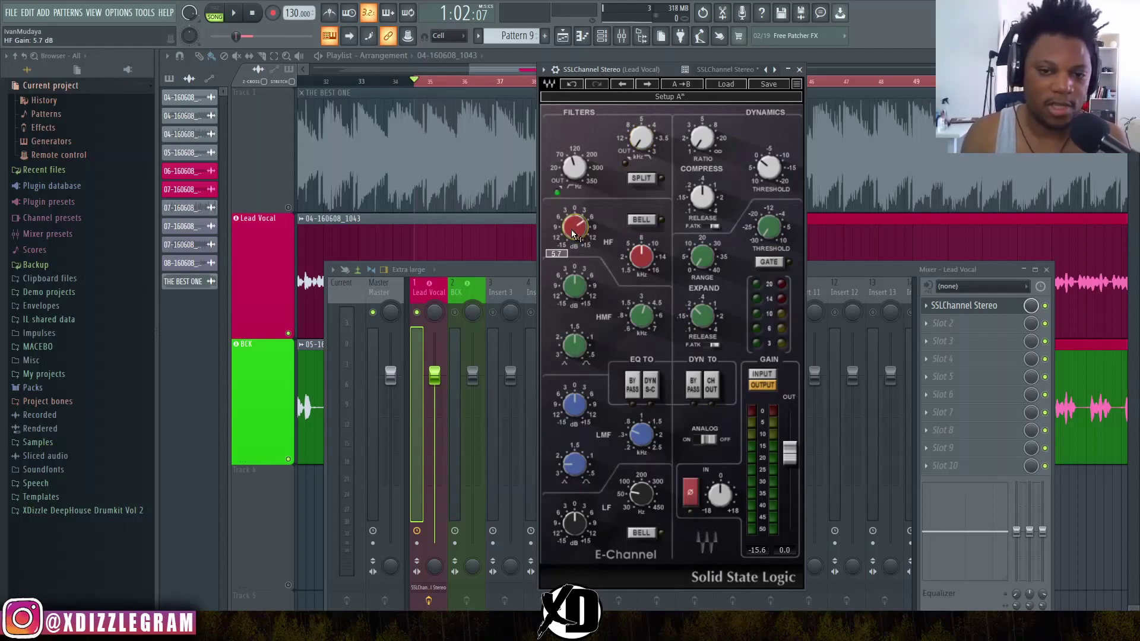
text(0)
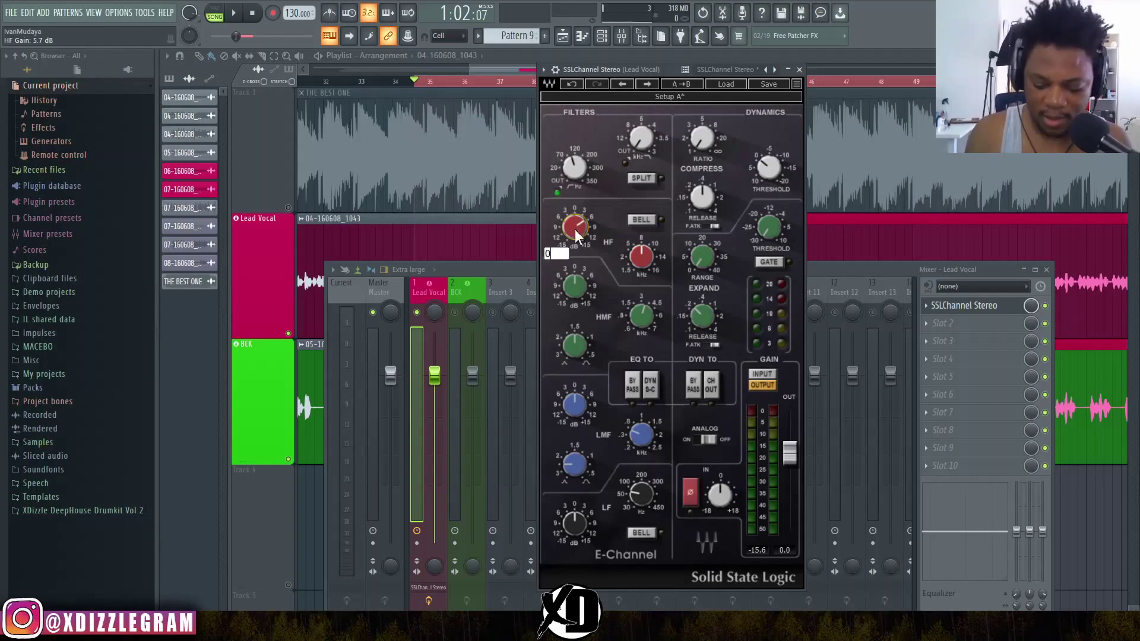
key(Return)
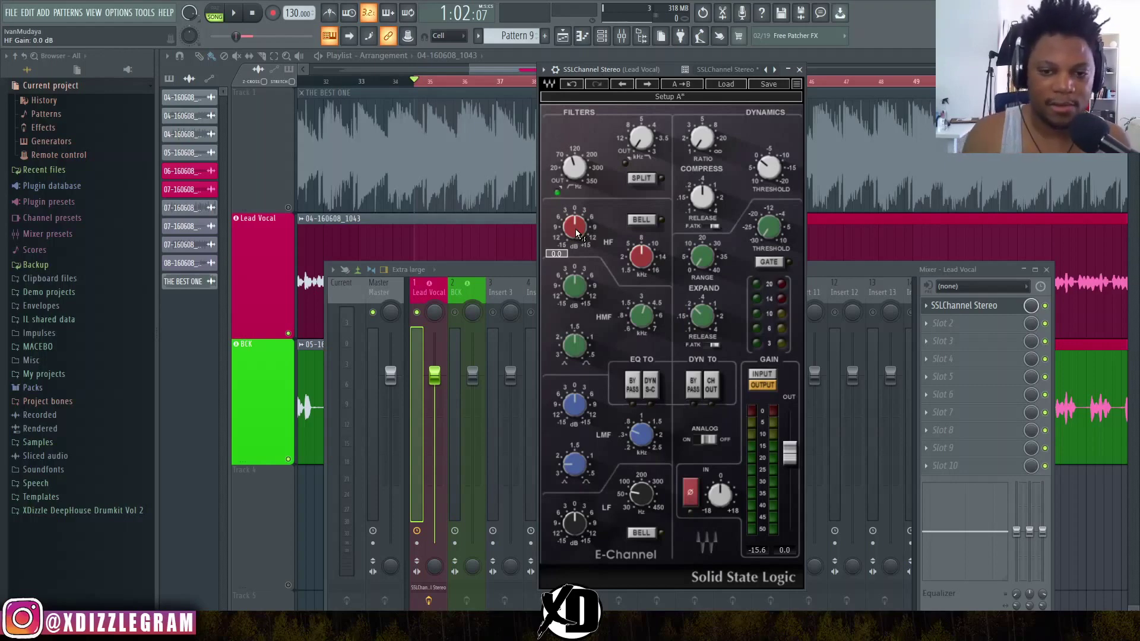
Set the channel strip's HF gain to 7.0 dB while auditioning the lead vocal
key(space)
drag(577, 234, 577, 221)
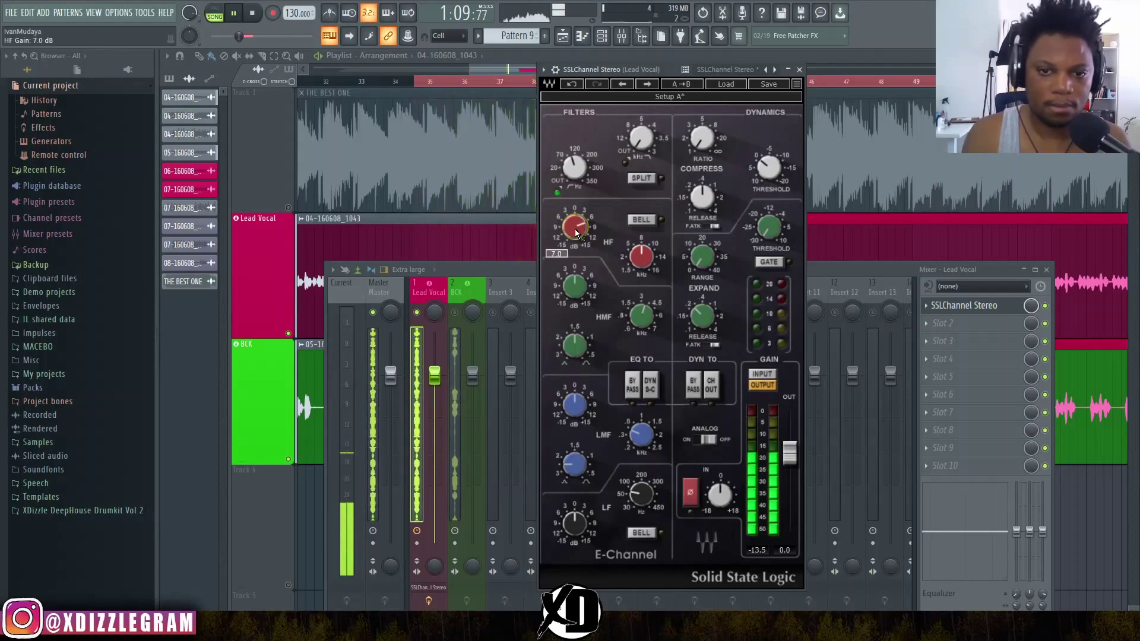
key(space)
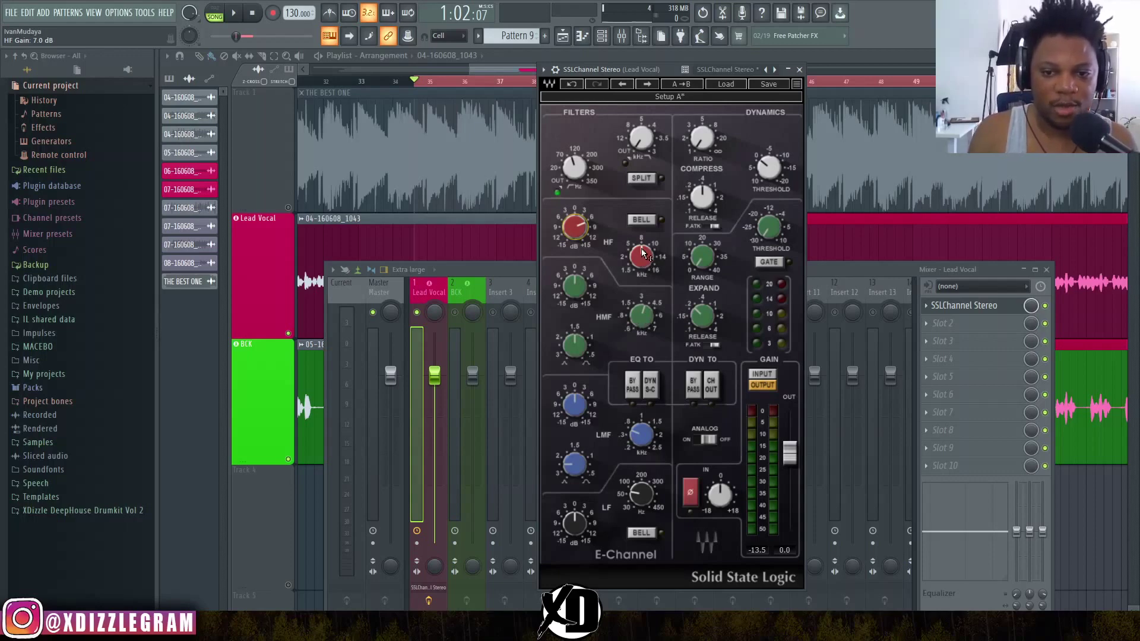
Shift the plugin window slightly up and set the LMF frequency to 0.80 kHz
mouse_move(642, 255)
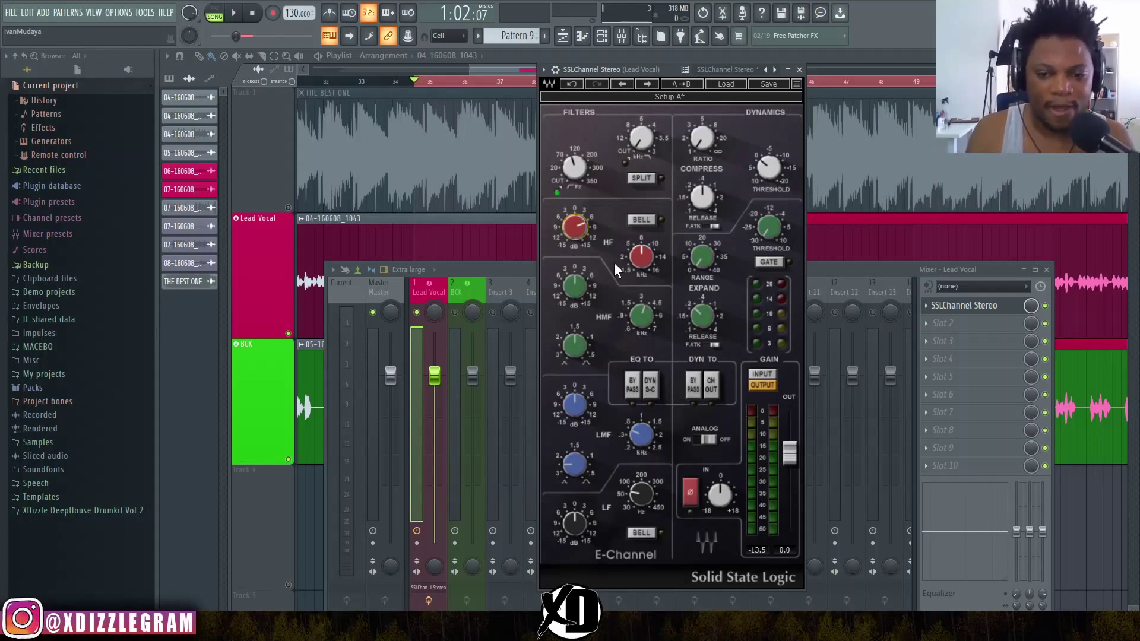
drag(636, 66, 628, 57)
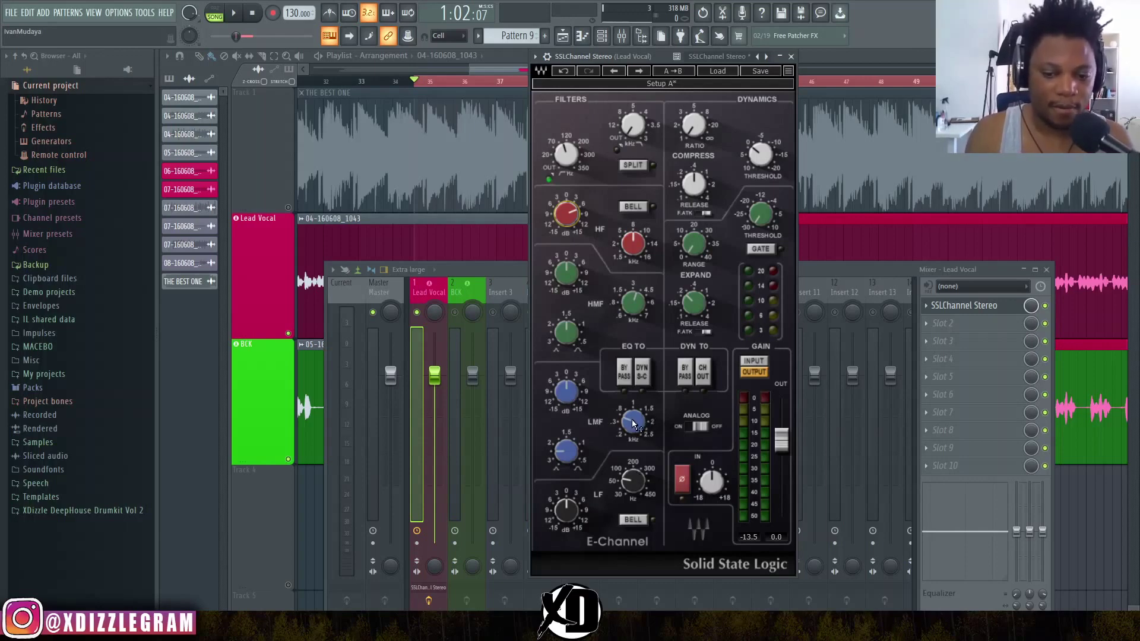
drag(634, 424, 634, 418)
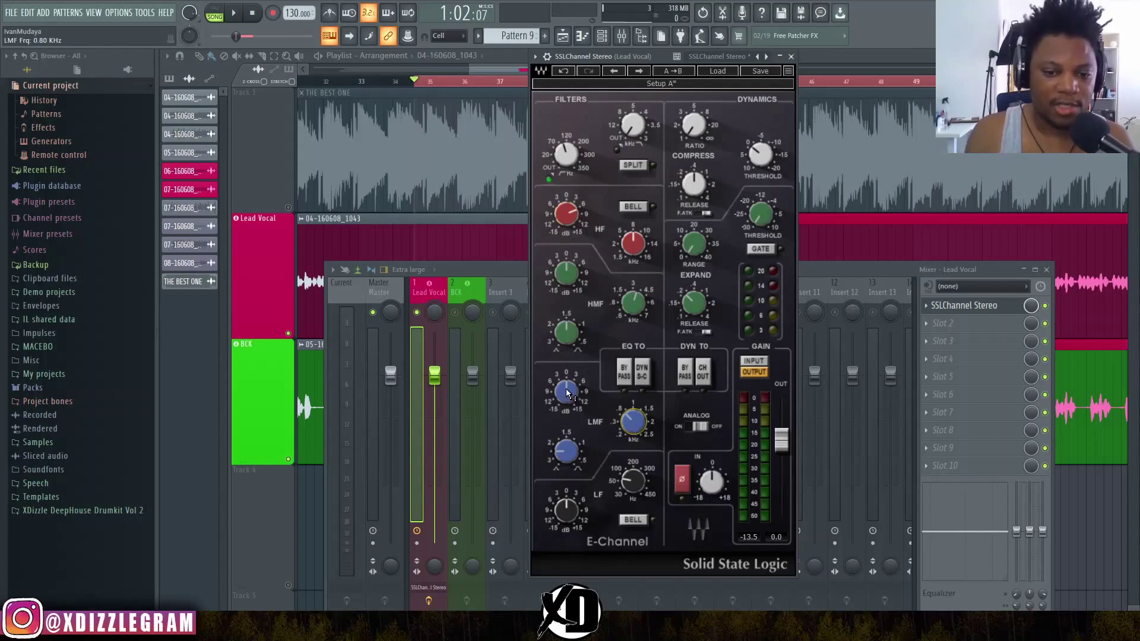
Try LMF gain extremes of 15 dB and -15 dB, auditioning the lead vocal at each one
mouse_move(566, 392)
mouse_down()
mouse_move(566, 405)
mouse_move(567, 393)
mouse_up()
key(space)
key(space)
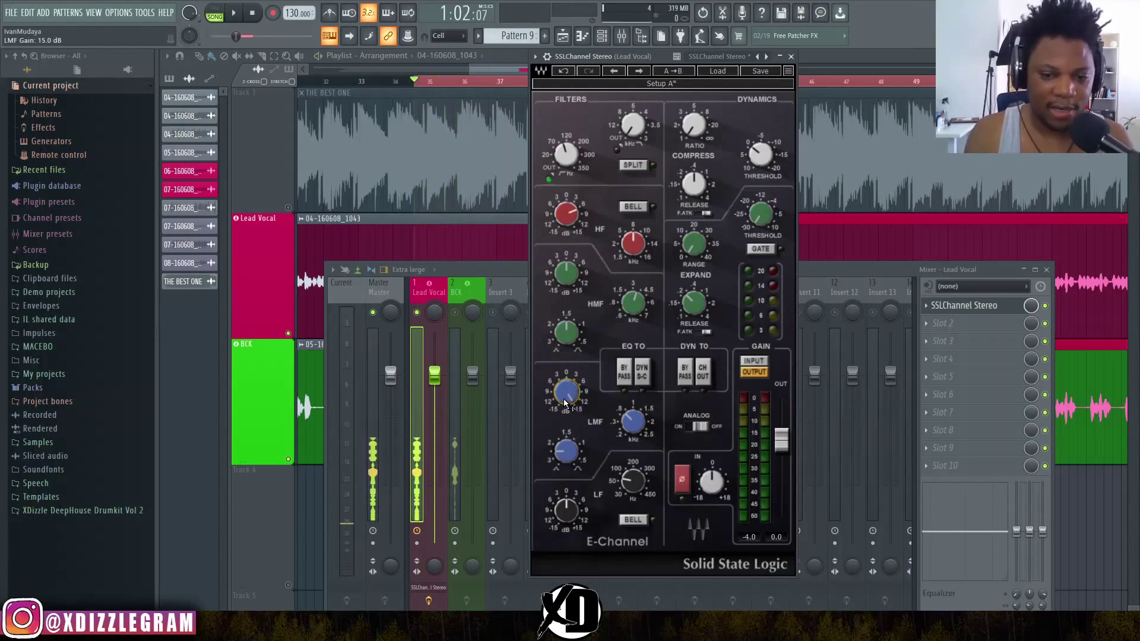
mouse_move(566, 392)
mouse_down()
mouse_move(566, 410)
mouse_move(573, 404)
mouse_up()
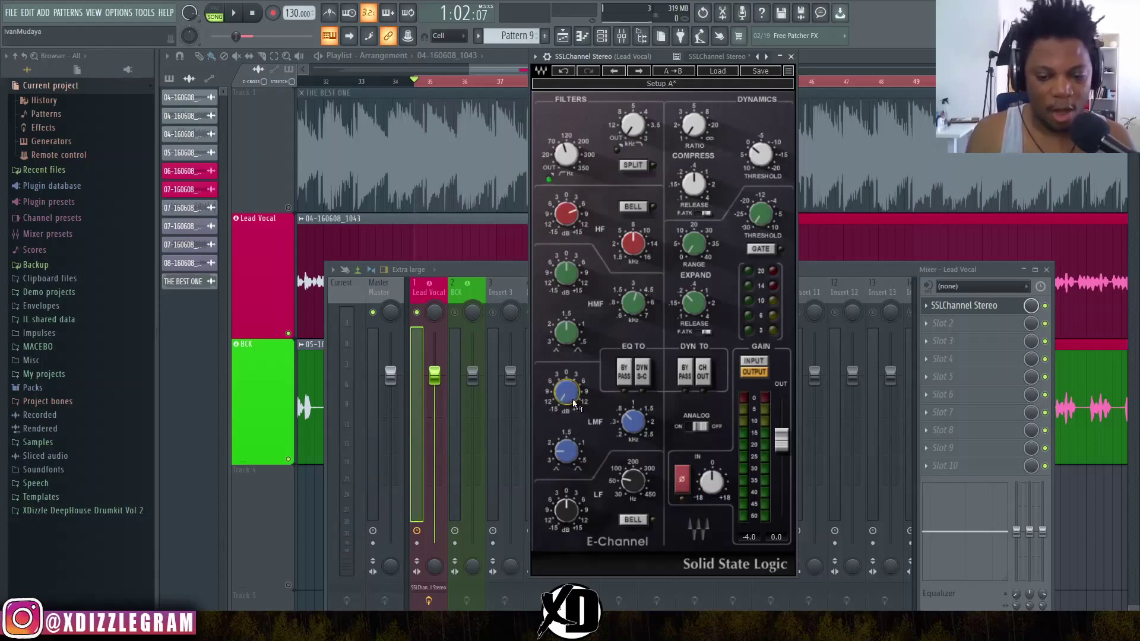
mouse_move(570, 401)
key(space)
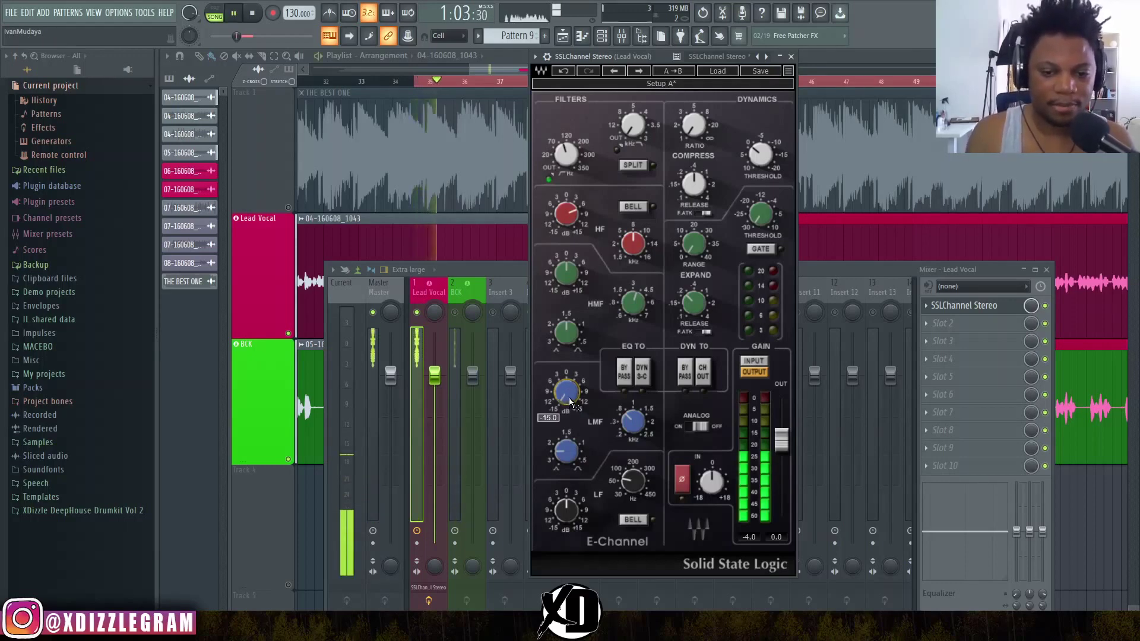
key(space)
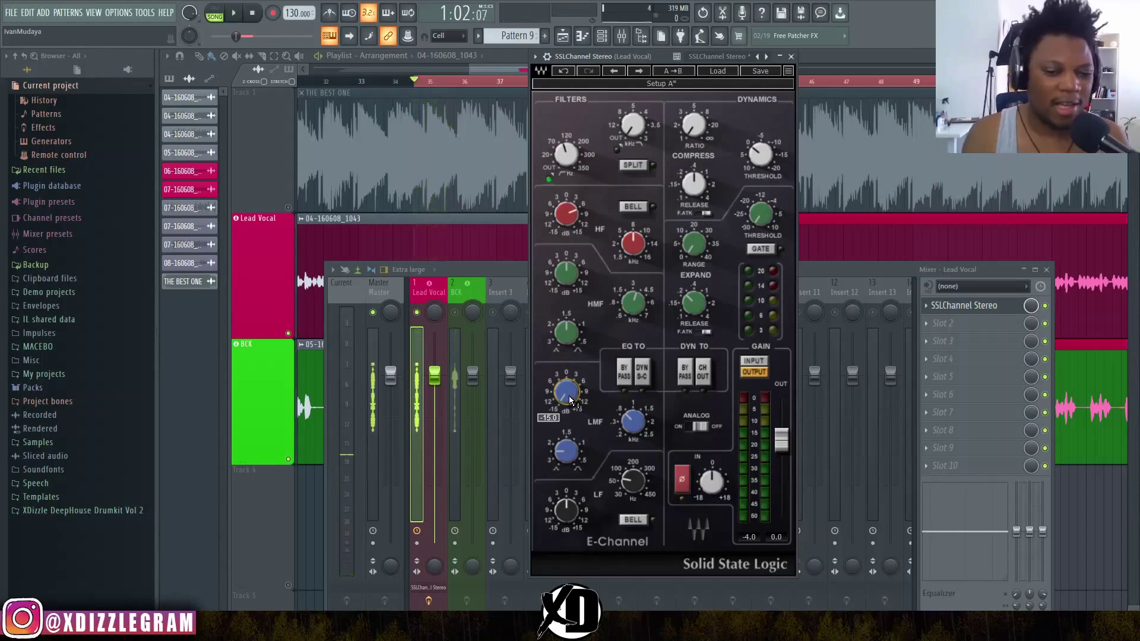
Set the LMF gain to -2.5 dB while auditioning the lead vocal
drag(570, 402, 570, 378)
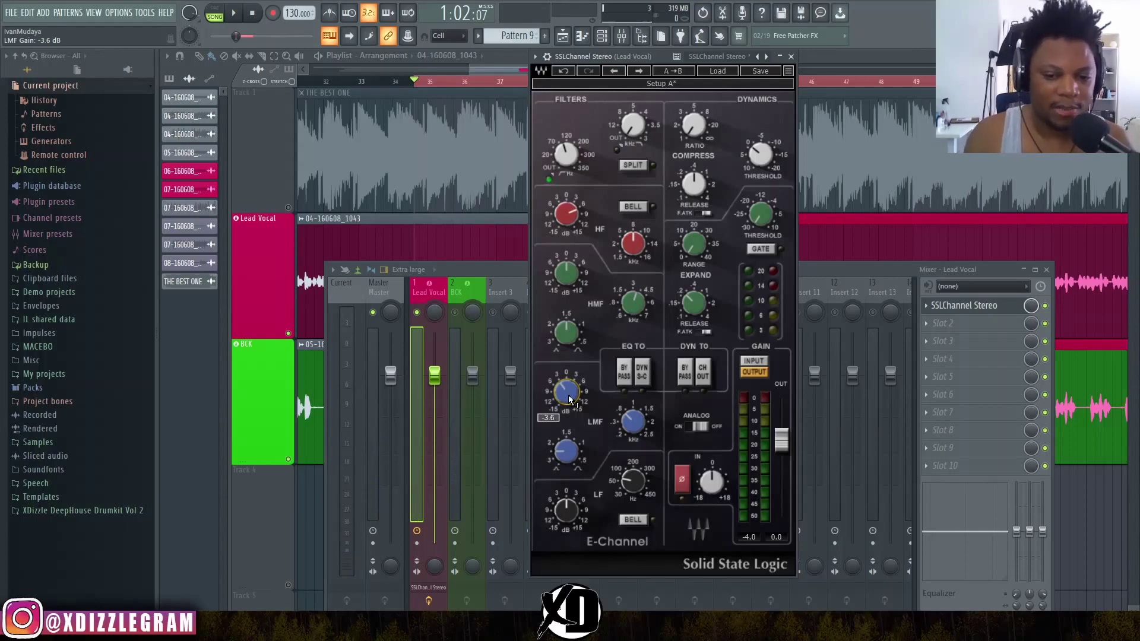
key(space)
drag(569, 399, 569, 399)
key(space)
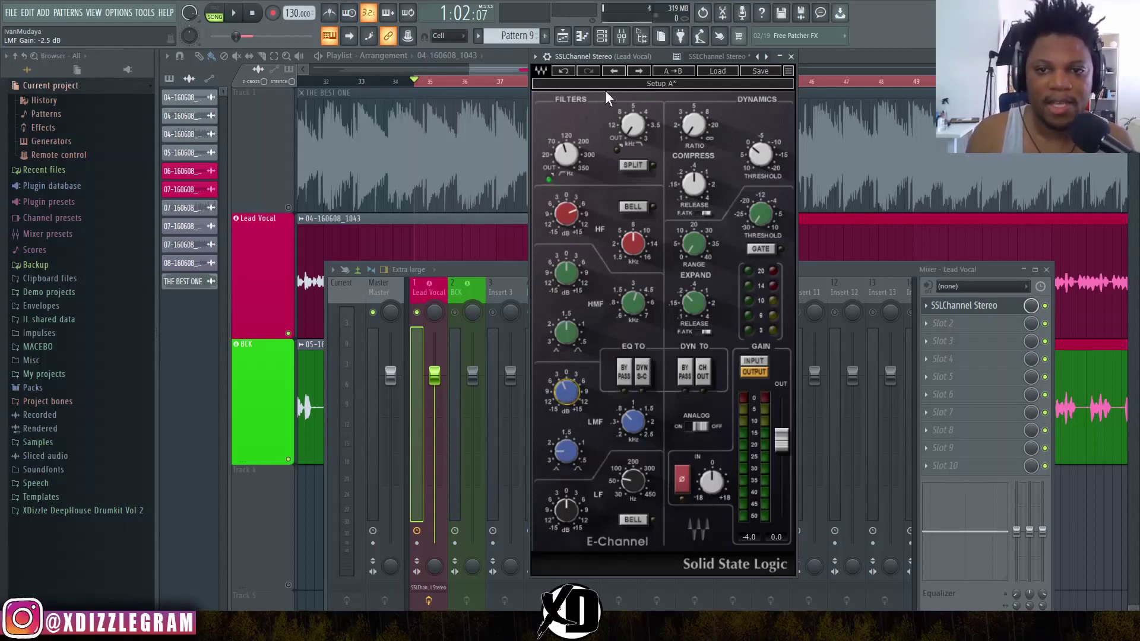
Set the compressor ratio to 4.2 and its threshold to -15.3 dB while the lead vocal plays
drag(693, 126, 693, 123)
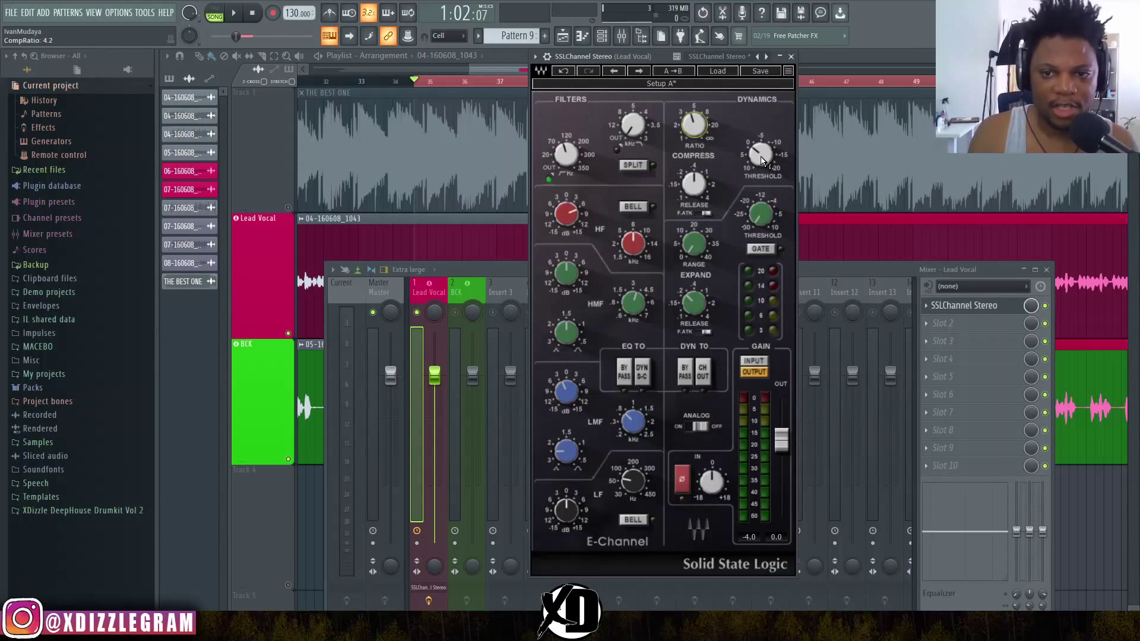
mouse_move(756, 164)
key(space)
drag(757, 164, 757, 137)
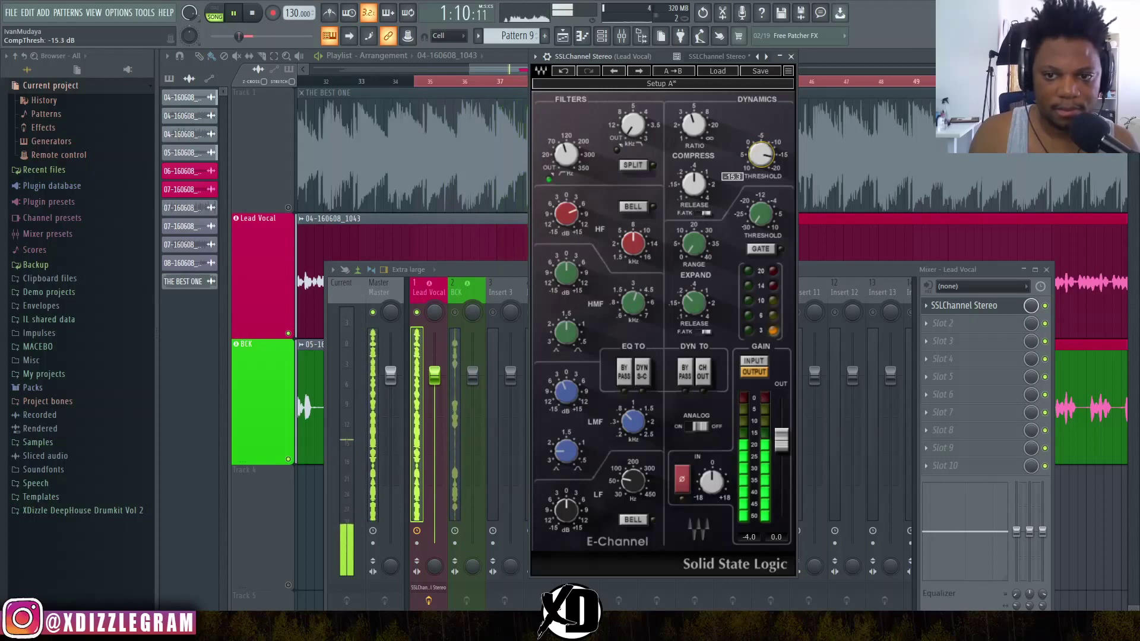
key(space)
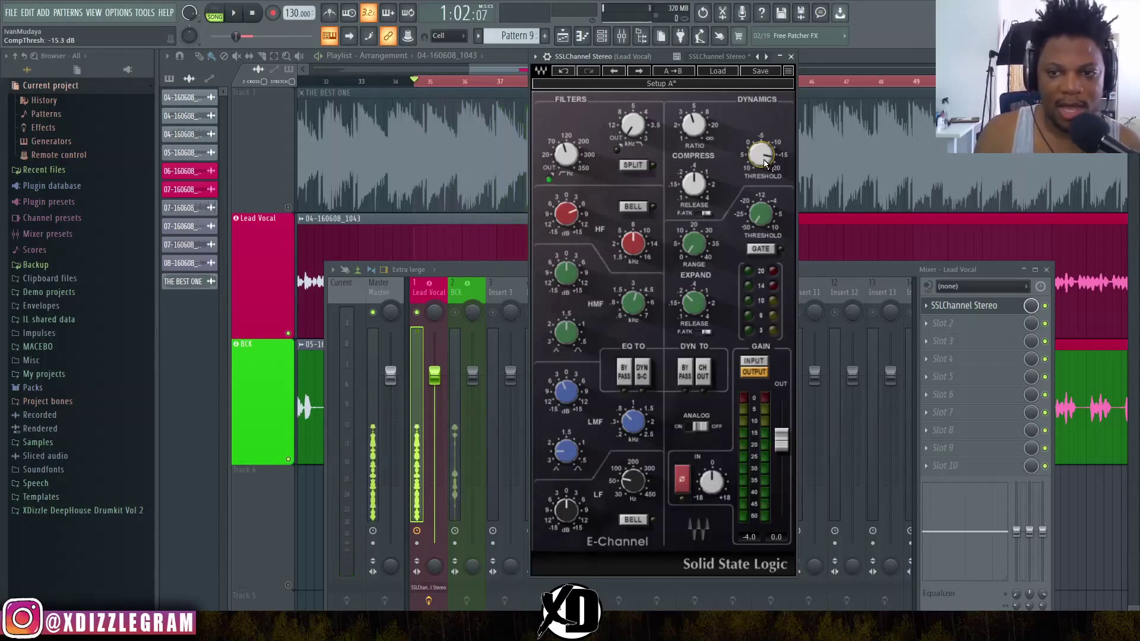
Set the compressor release to 0.40, turn on its fast attack and audition the compressed lead vocal
mouse_move(762, 159)
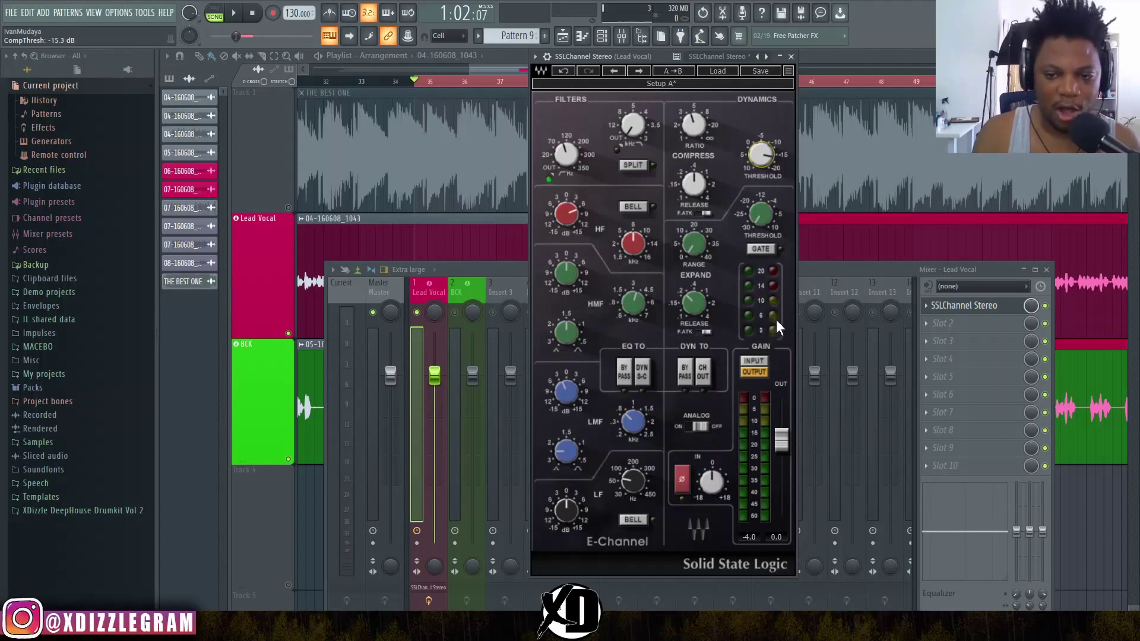
mouse_move(759, 213)
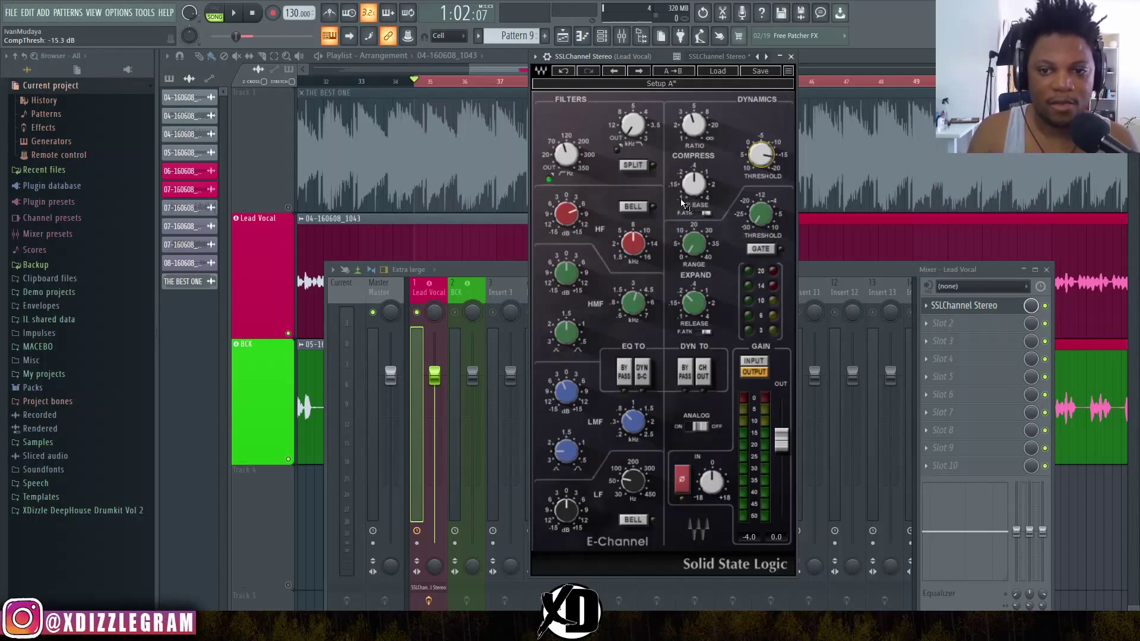
mouse_move(694, 188)
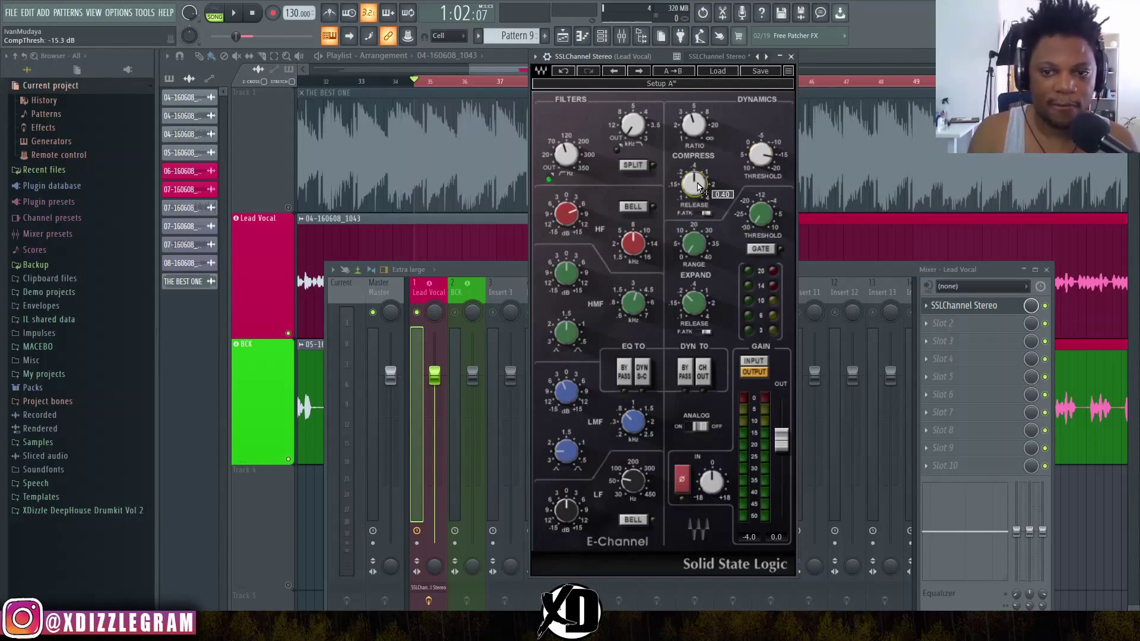
drag(699, 186, 695, 184)
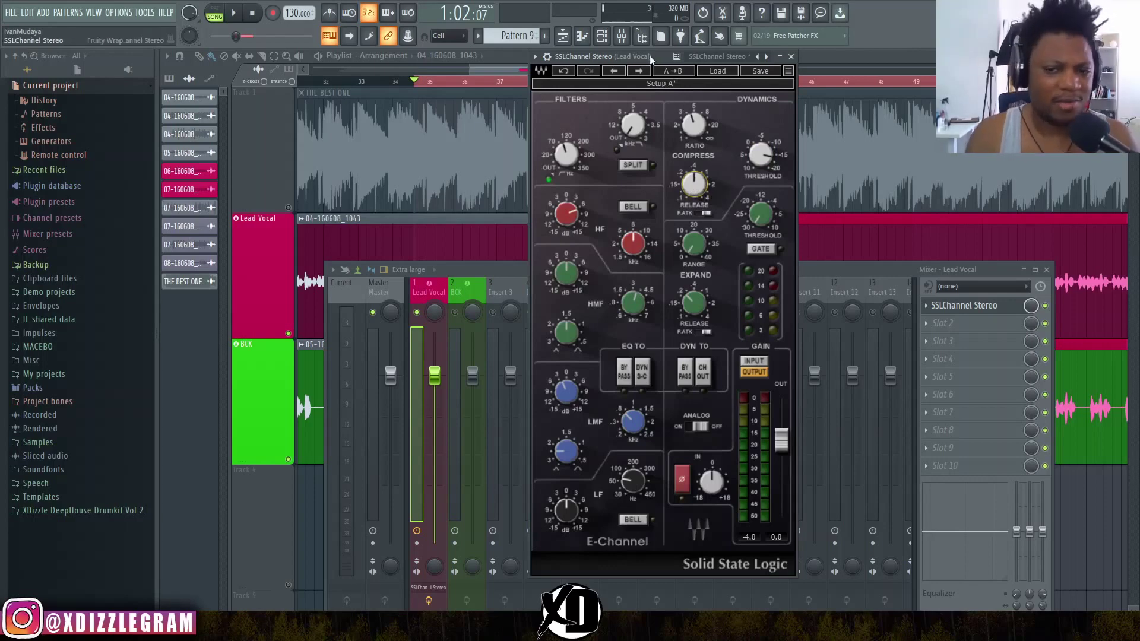
click(700, 212)
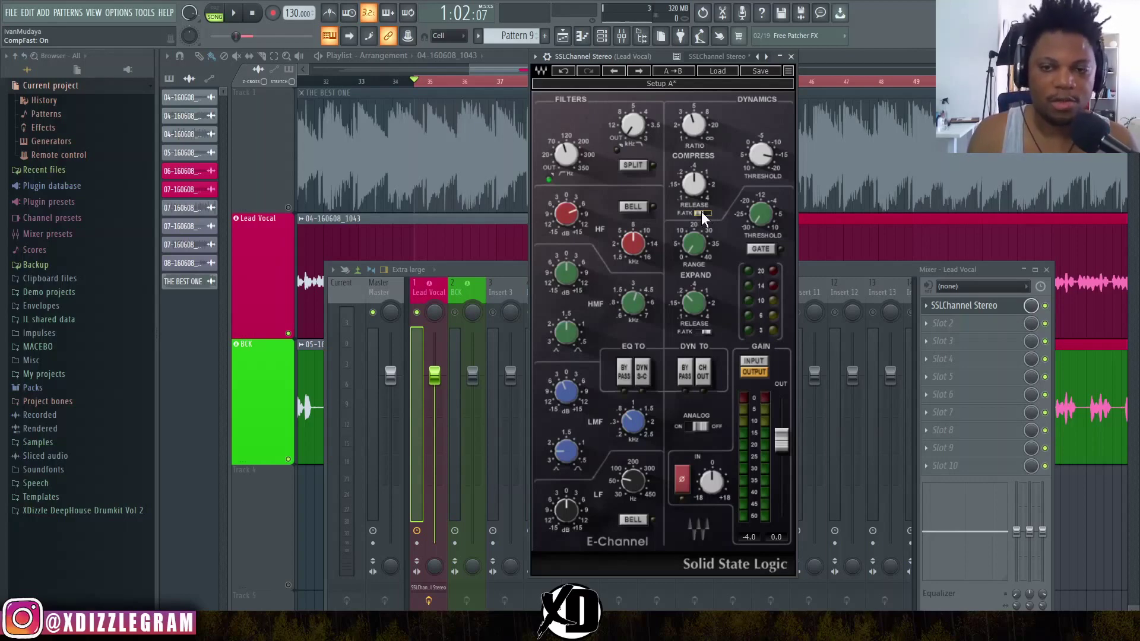
key(space)
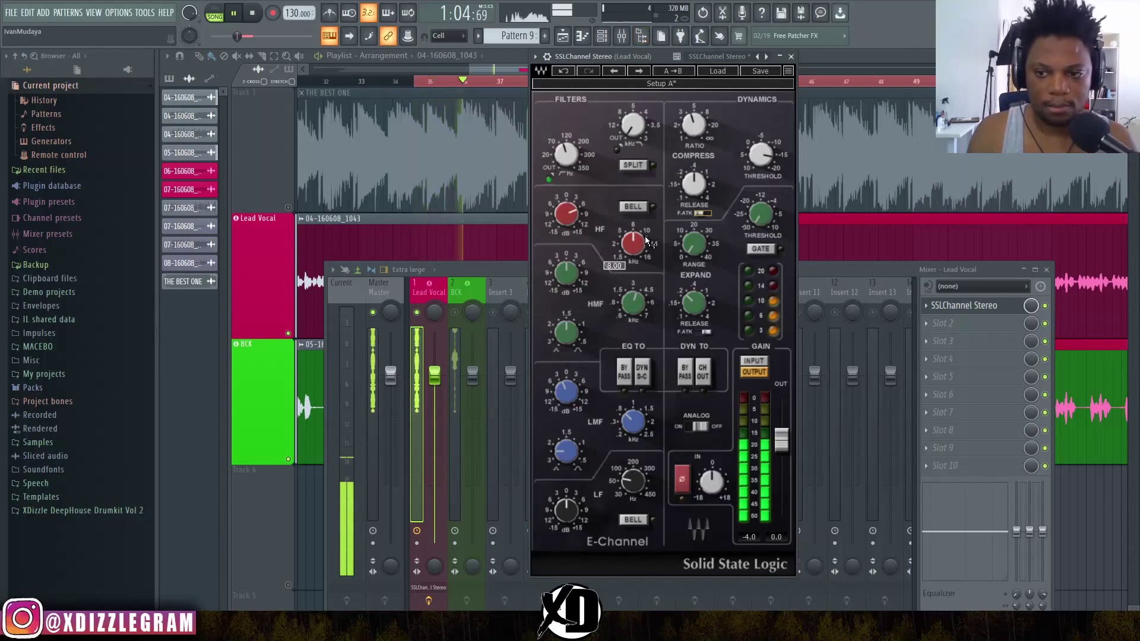
click(672, 72)
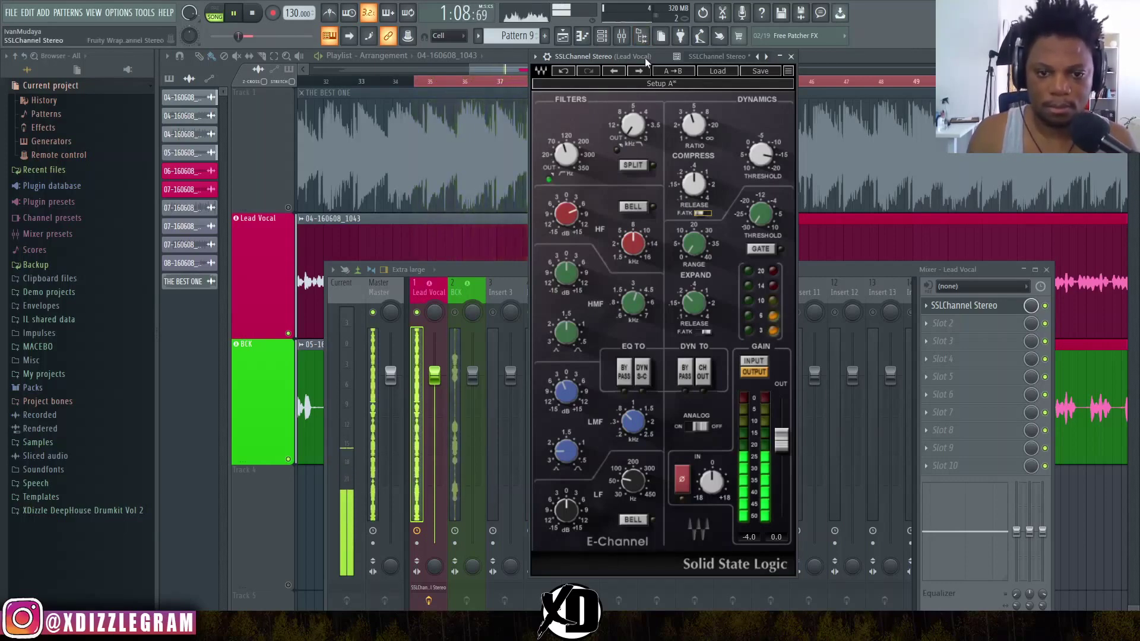
key(space)
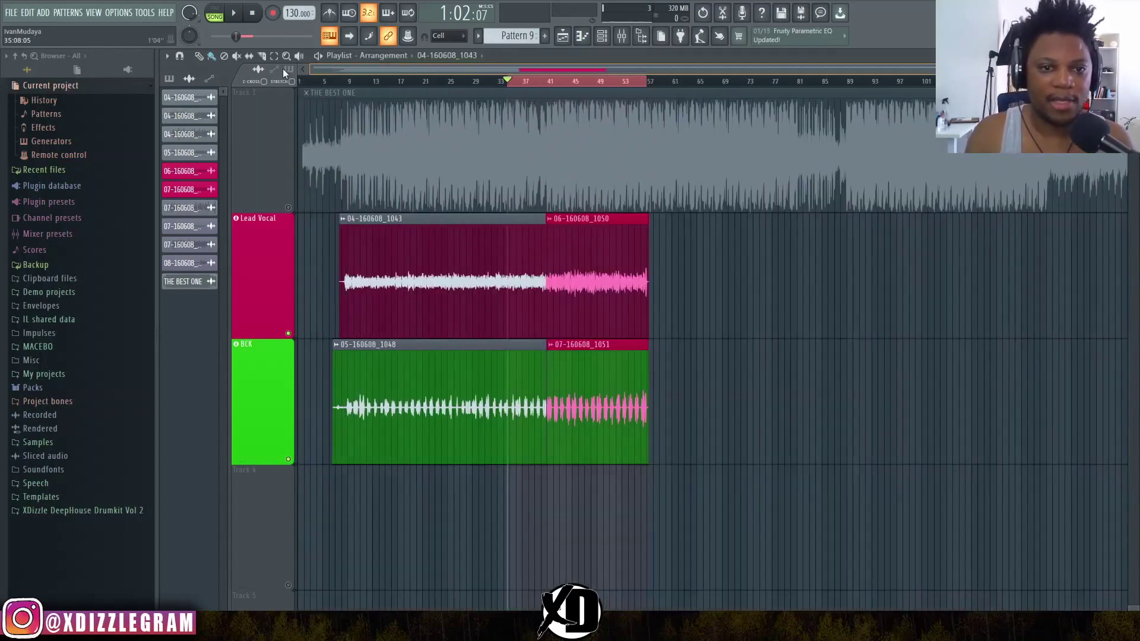
Select the playlist range from about bar 6.6 to 8.5 at the vocals' start and play it back
scroll(356, 81, up, 5)
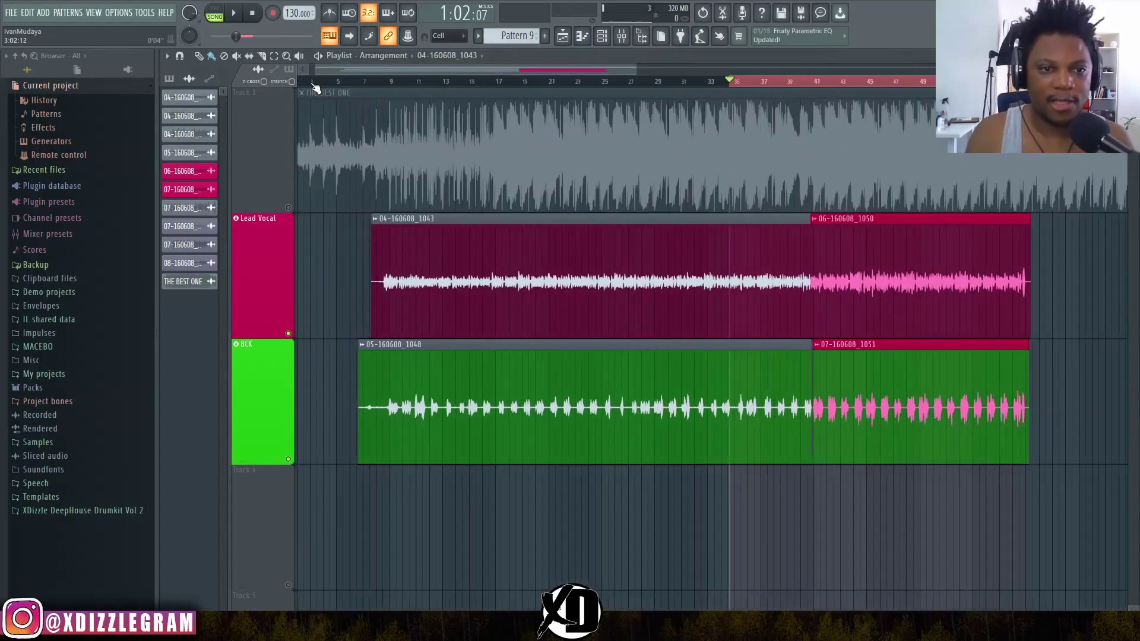
scroll(535, 83, up, 4)
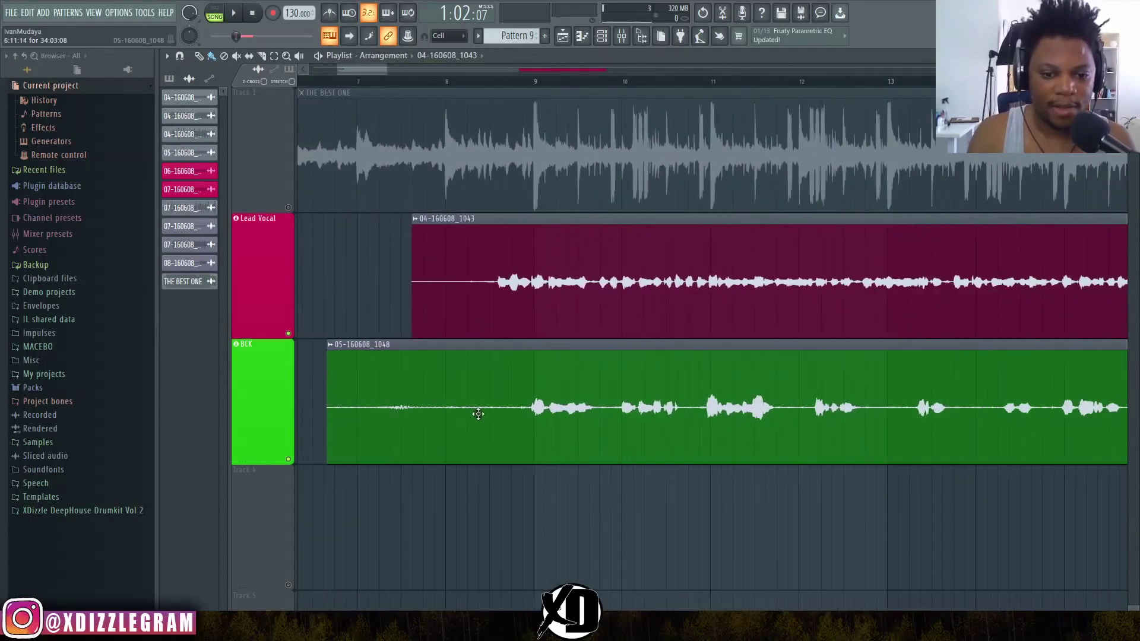
click(341, 82)
drag(343, 90, 499, 93)
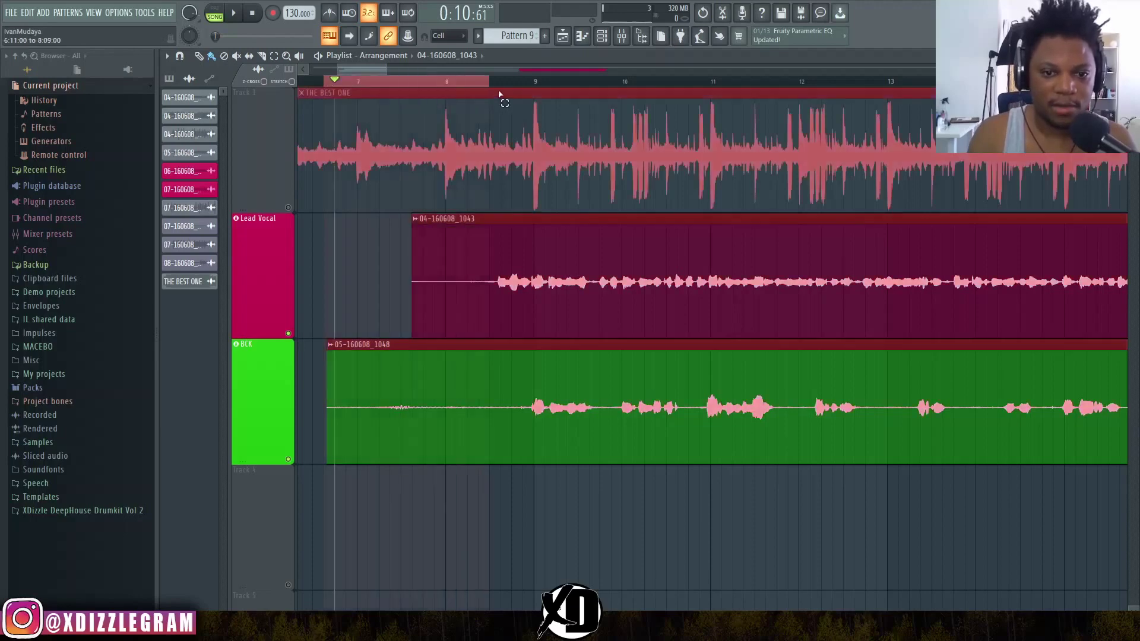
key(space)
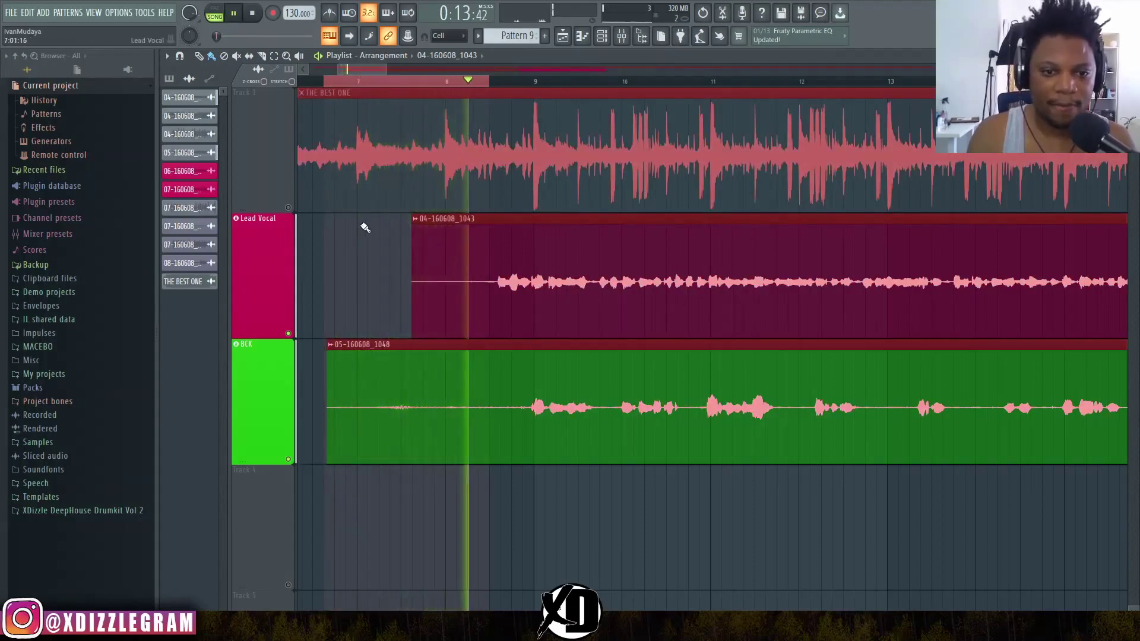
key(space)
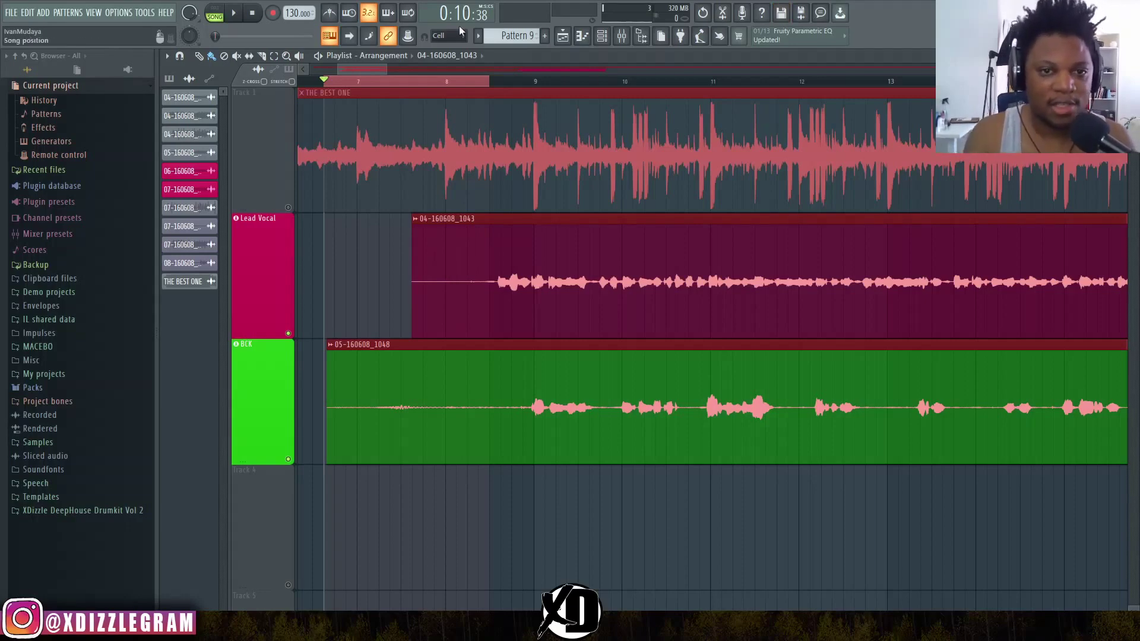
Reopen the Lead Vocal's SSLChannel Stereo from the mixer and move the mixer window lower
scroll(450, 87, up, 2)
scroll(452, 89, up, 1)
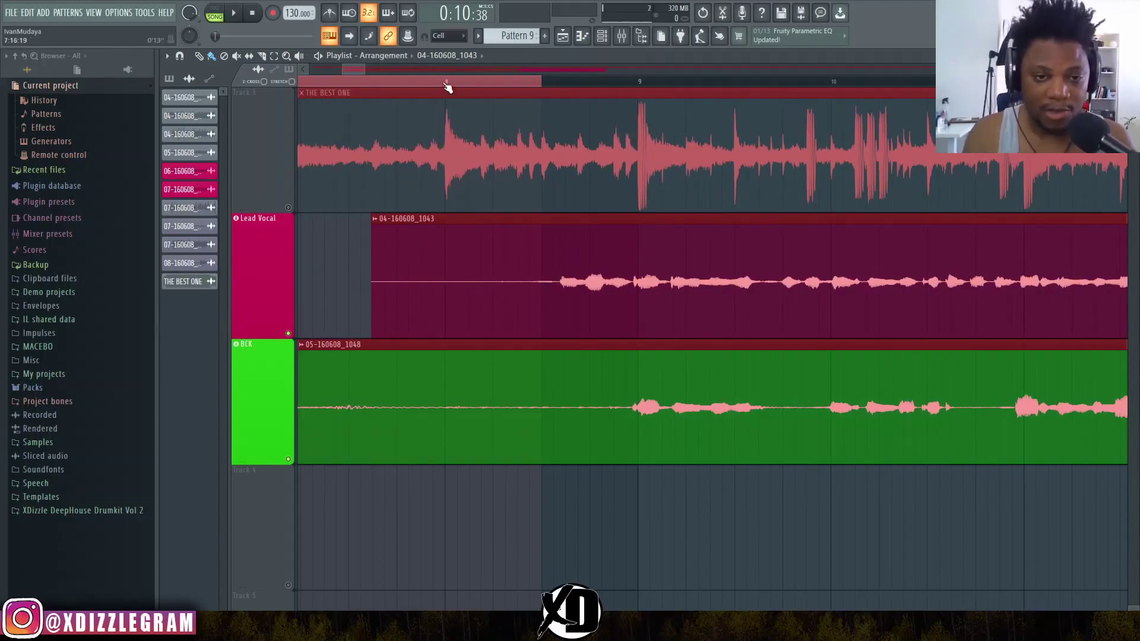
click(622, 36)
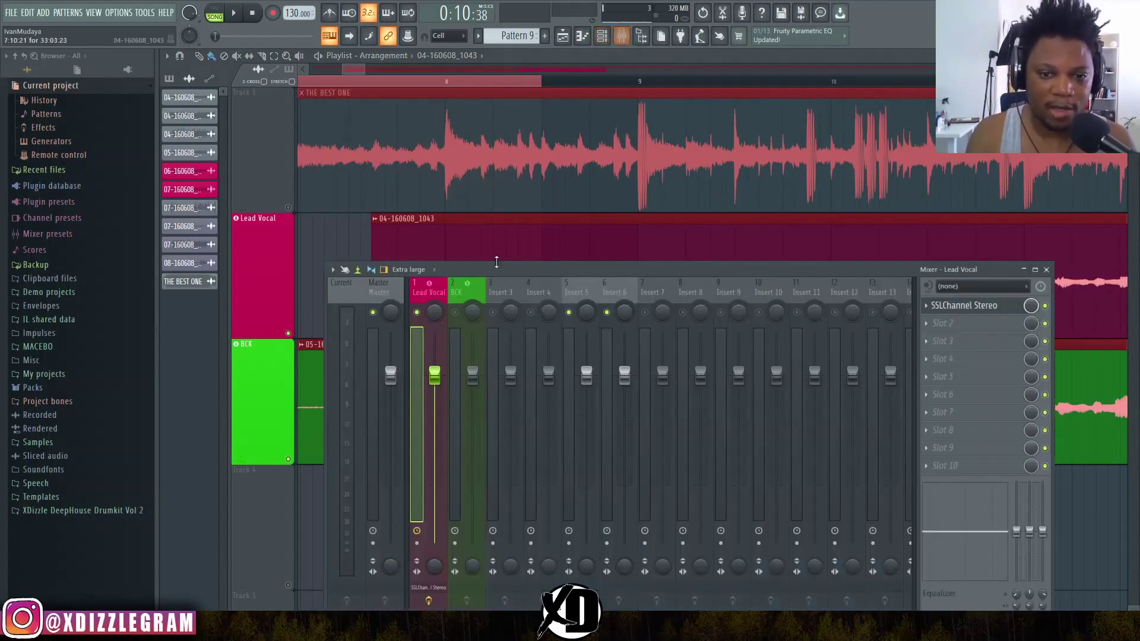
click(987, 307)
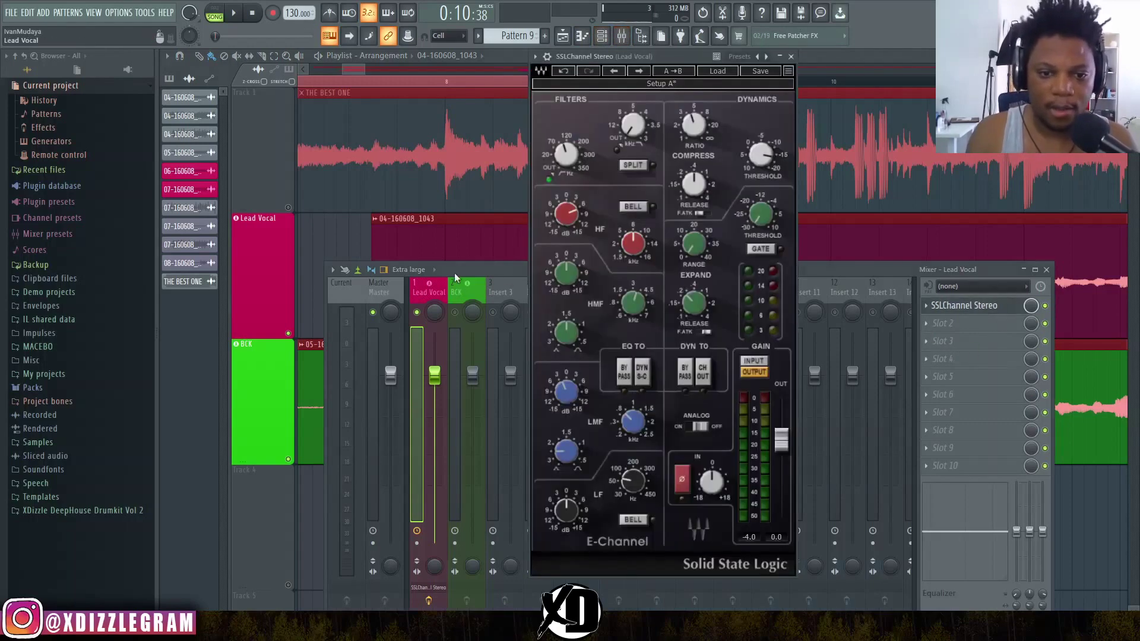
drag(454, 272, 441, 403)
Adjust the playlist selection to run from about bar 7.4 to 9.6 and audition it over the vocal entry
key(space)
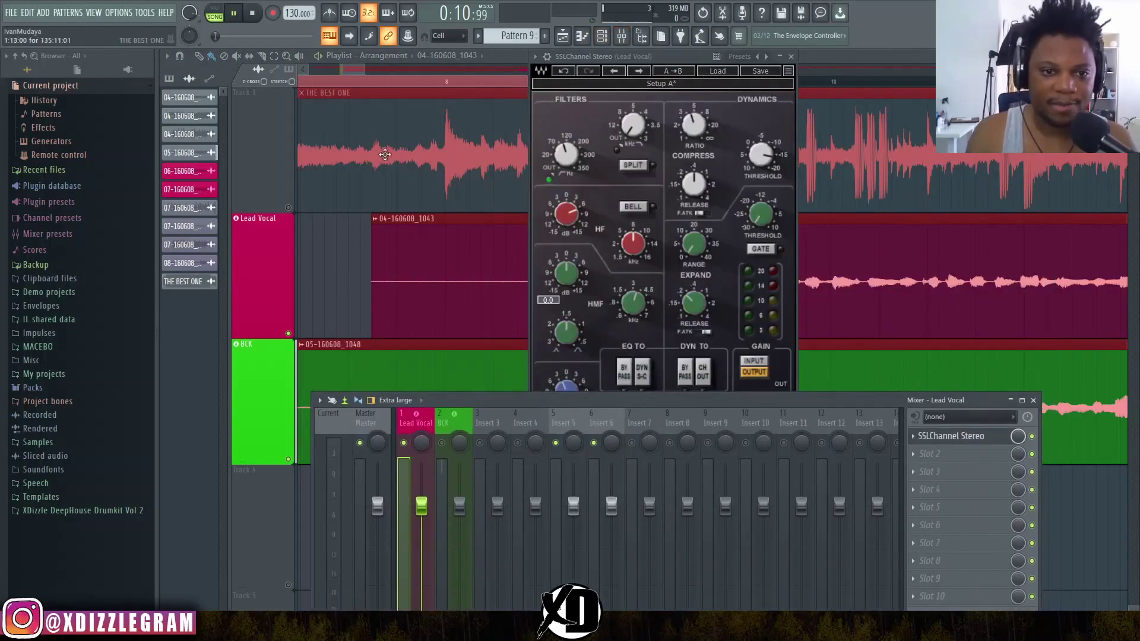
click(418, 91)
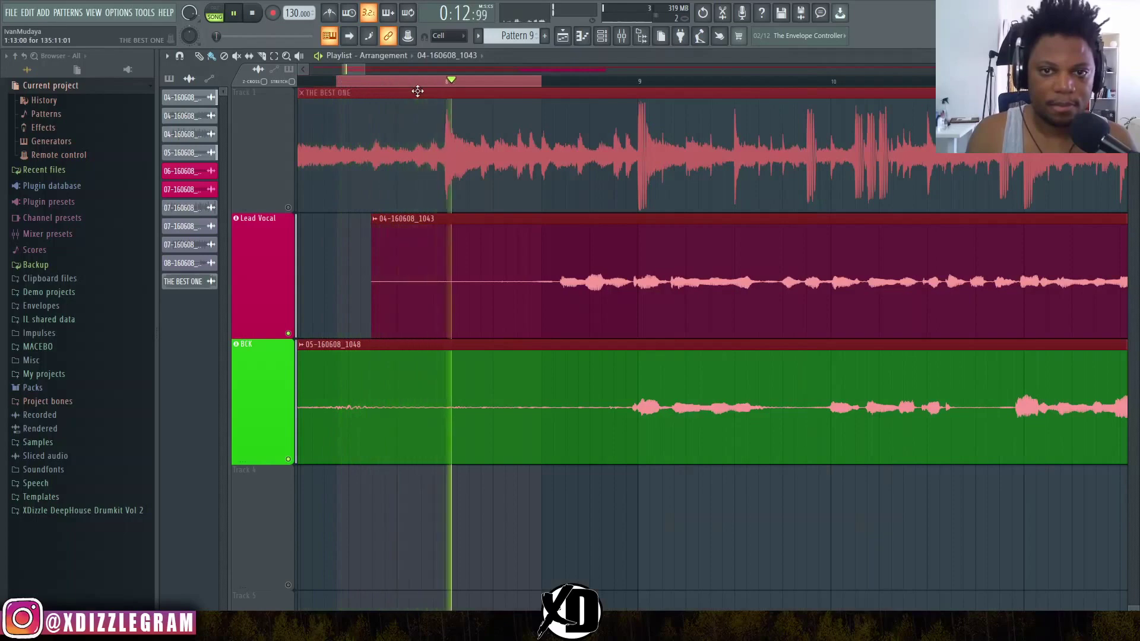
drag(541, 81, 758, 88)
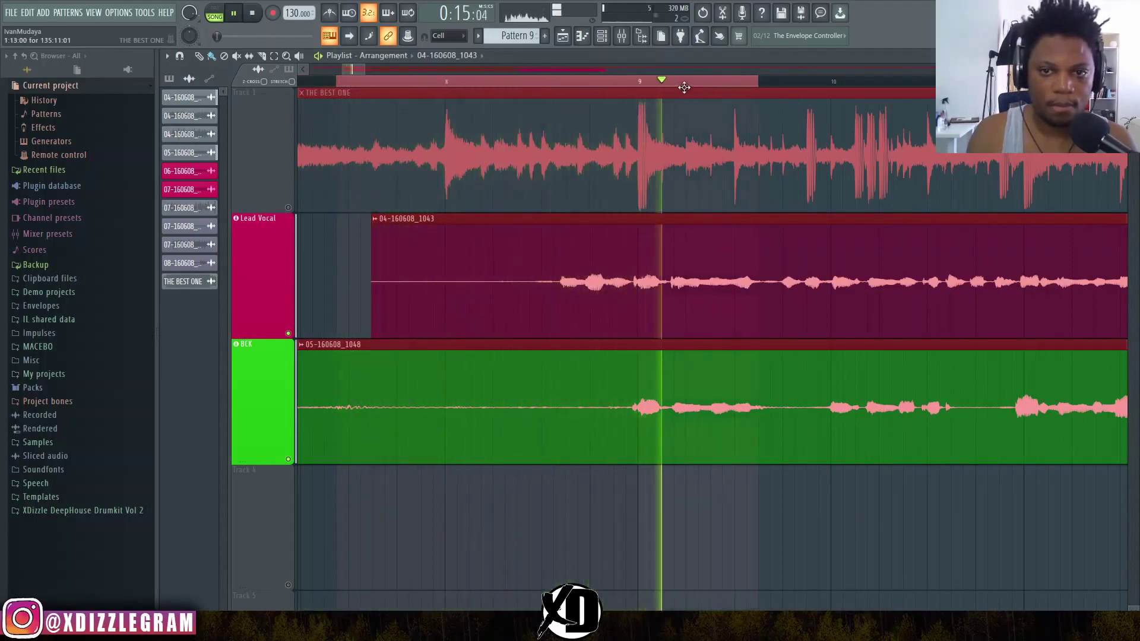
key(space)
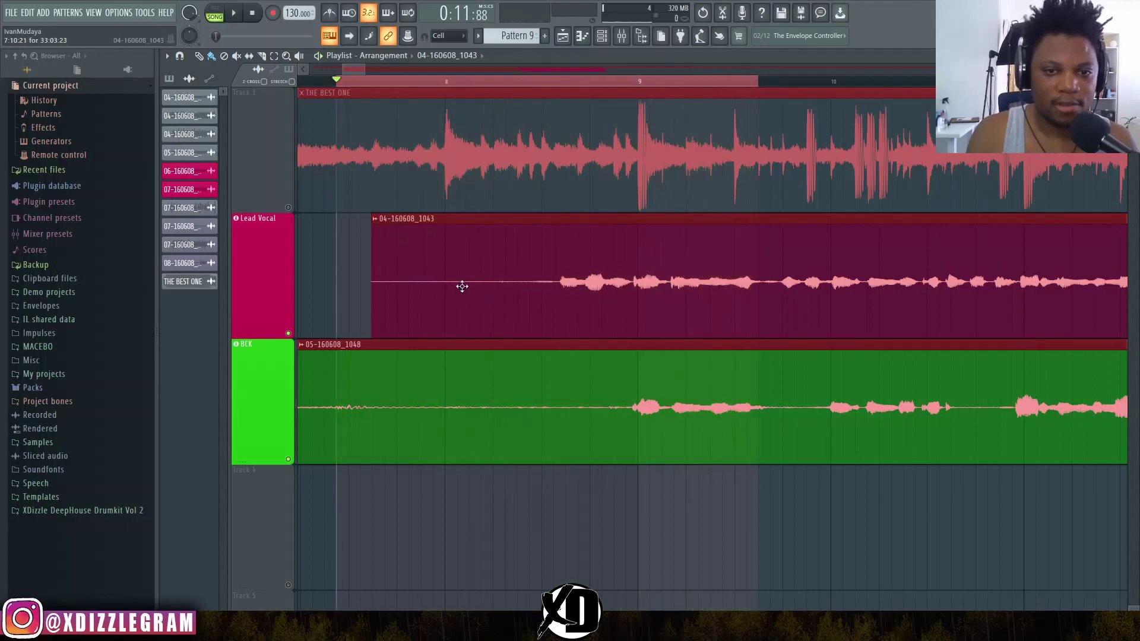
Set the expander range to about 21.9 dB in the Lead Vocal's SSLChannel Stereo and audition the vocal entry
click(622, 35)
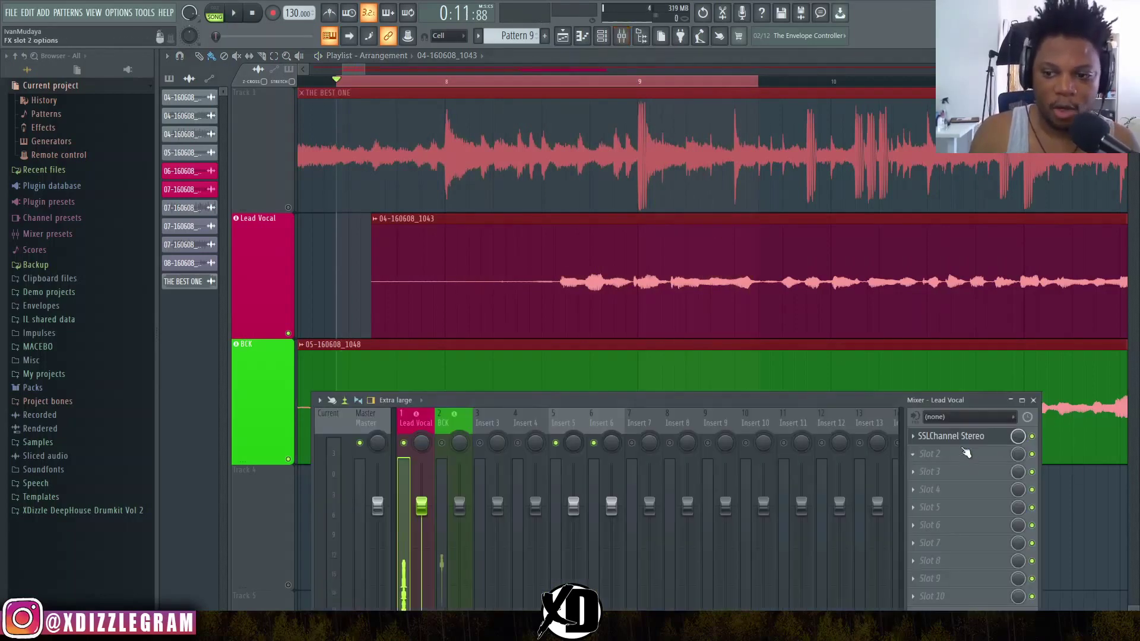
click(965, 438)
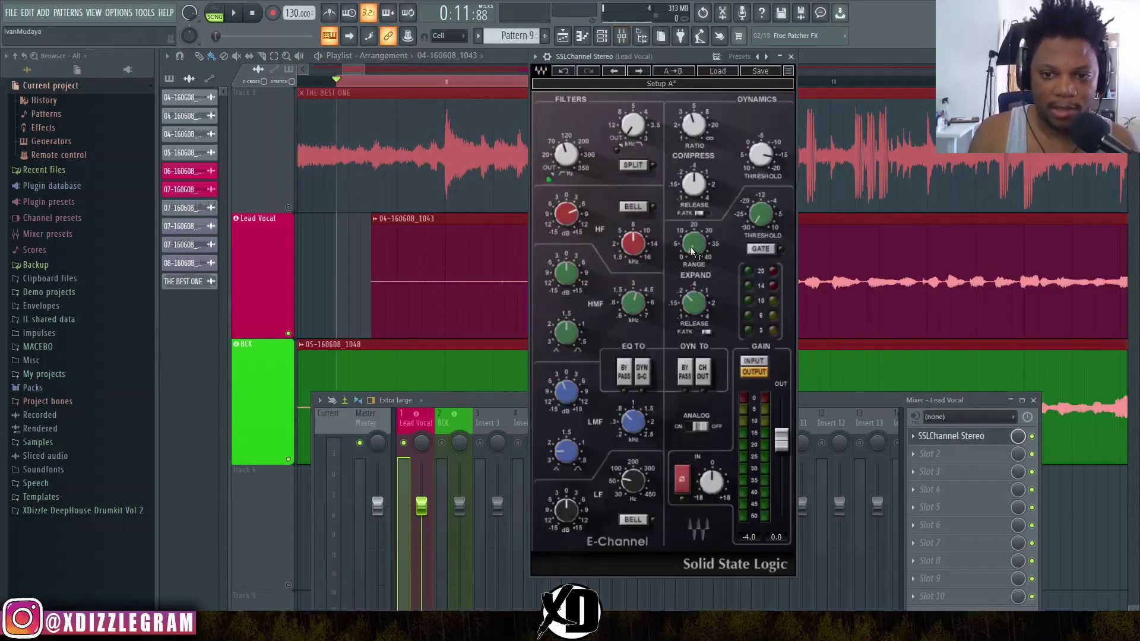
drag(692, 251, 692, 235)
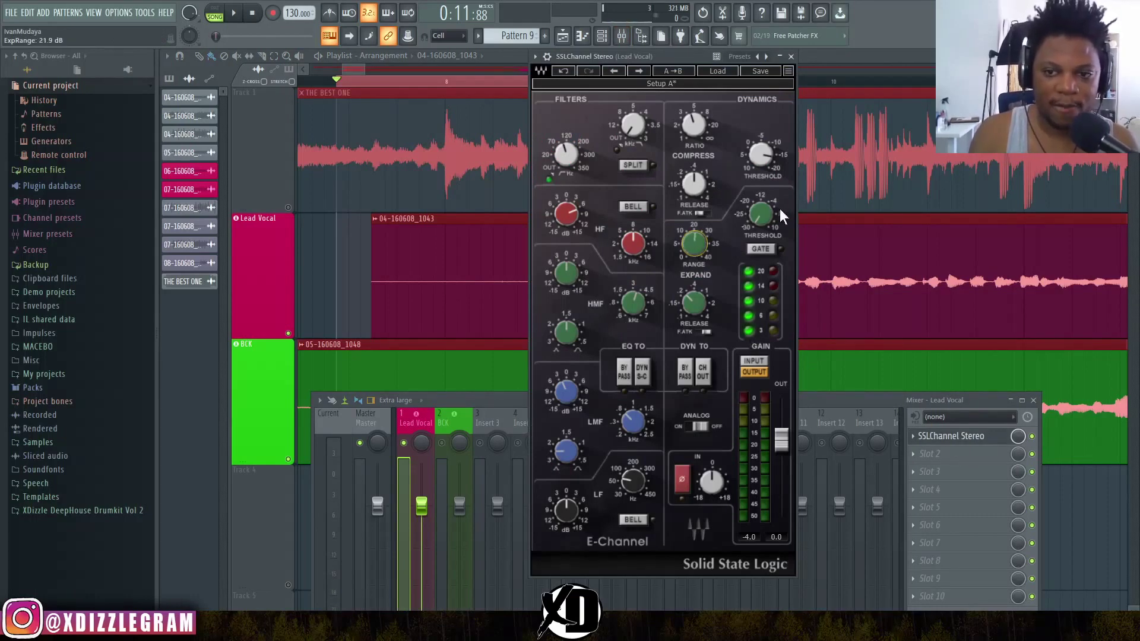
click(358, 73)
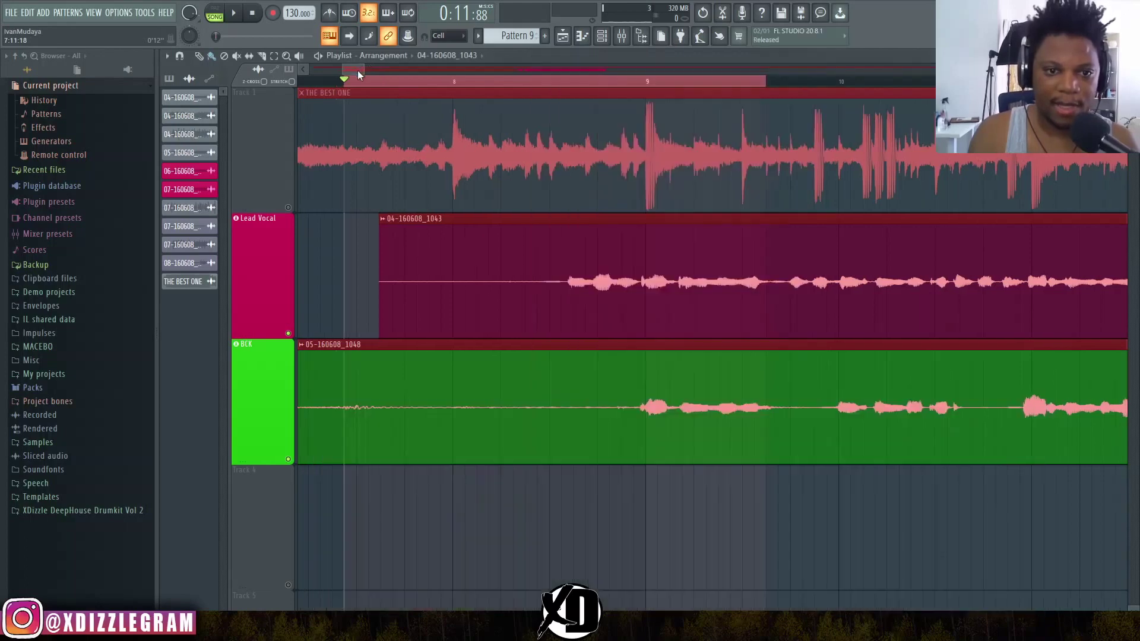
key(space)
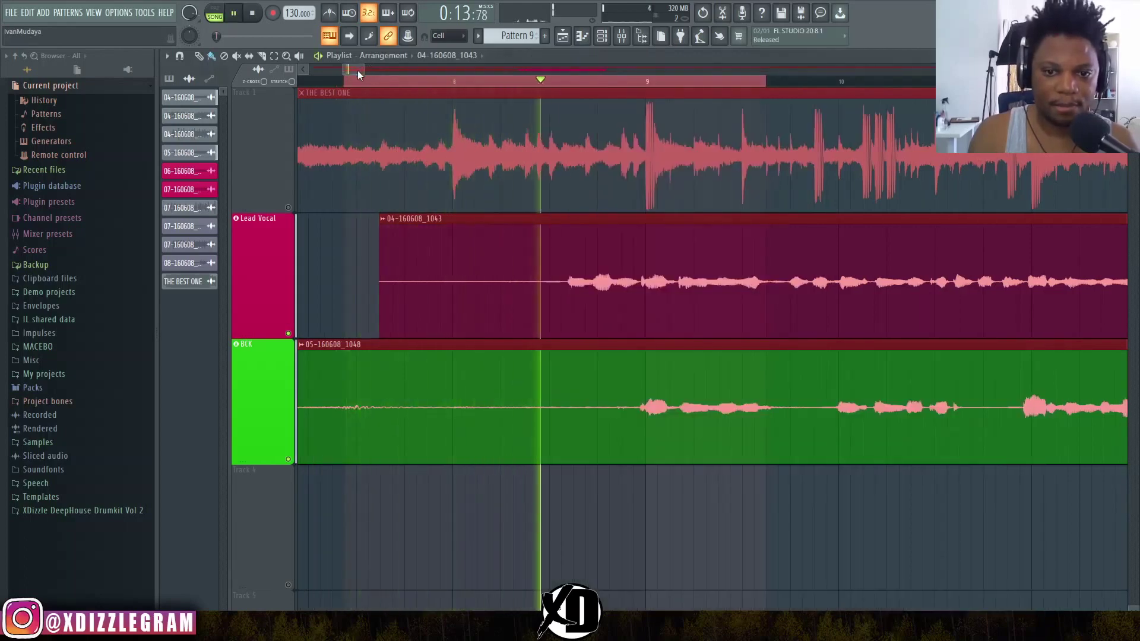
key(space)
Set the Lead Vocal's expander threshold to -11.7 dB and its release to 0.42, with an increased expander range
click(622, 36)
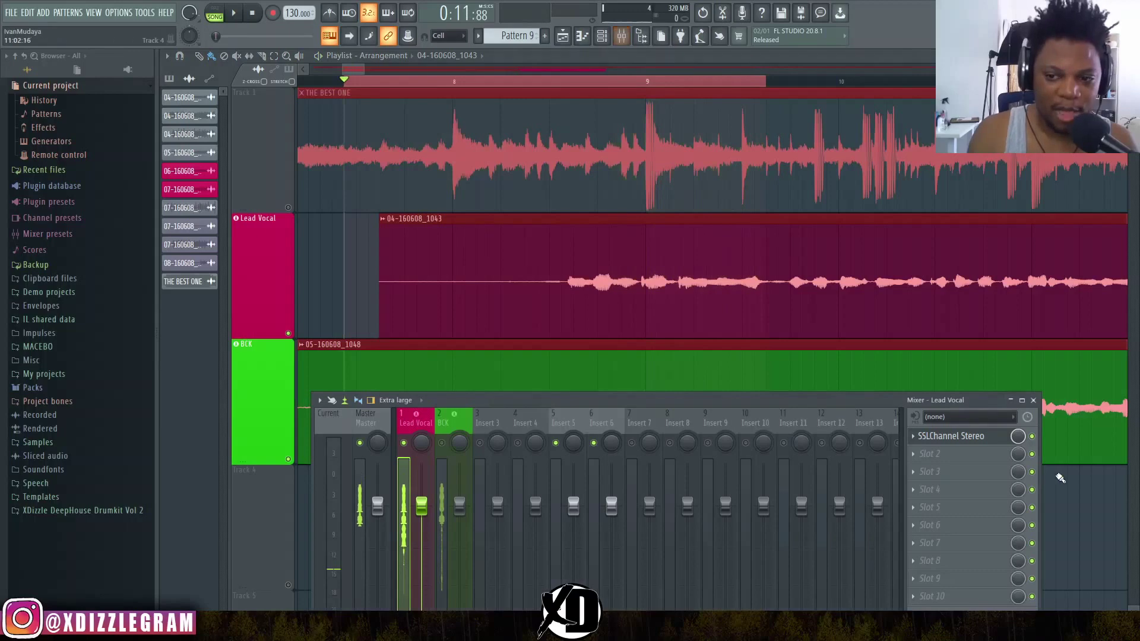
click(939, 438)
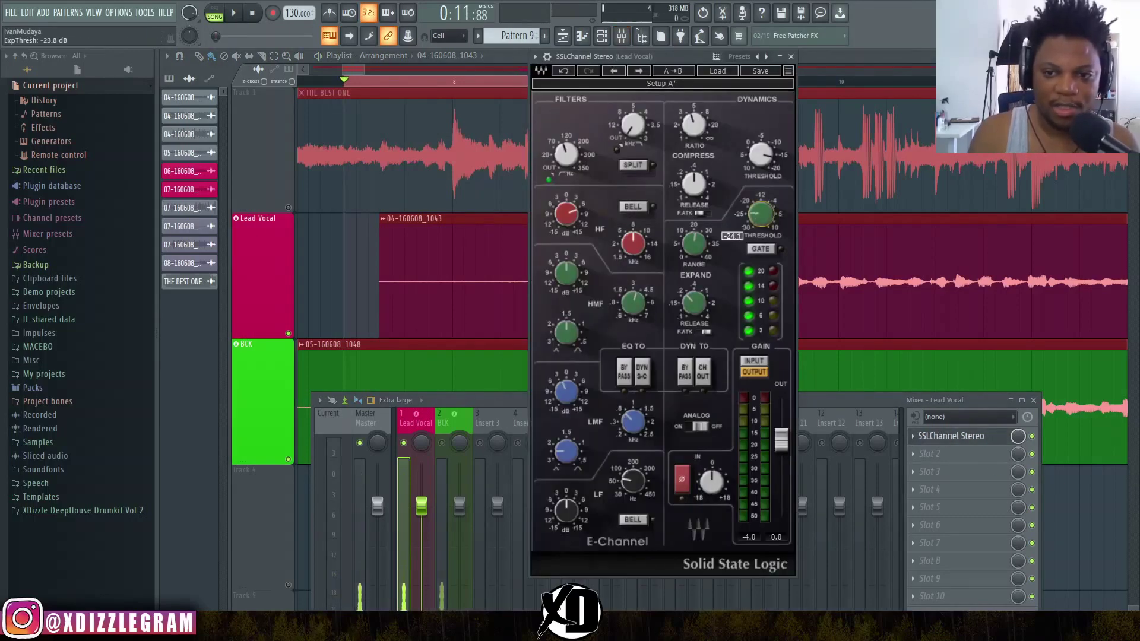
drag(760, 213, 760, 194)
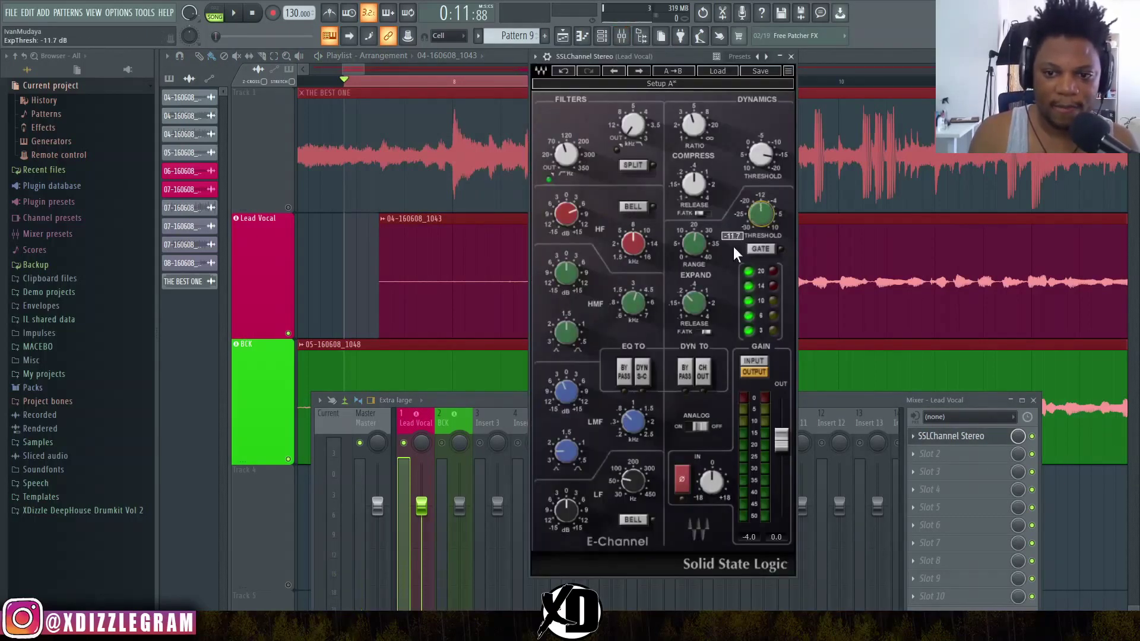
drag(694, 303, 694, 294)
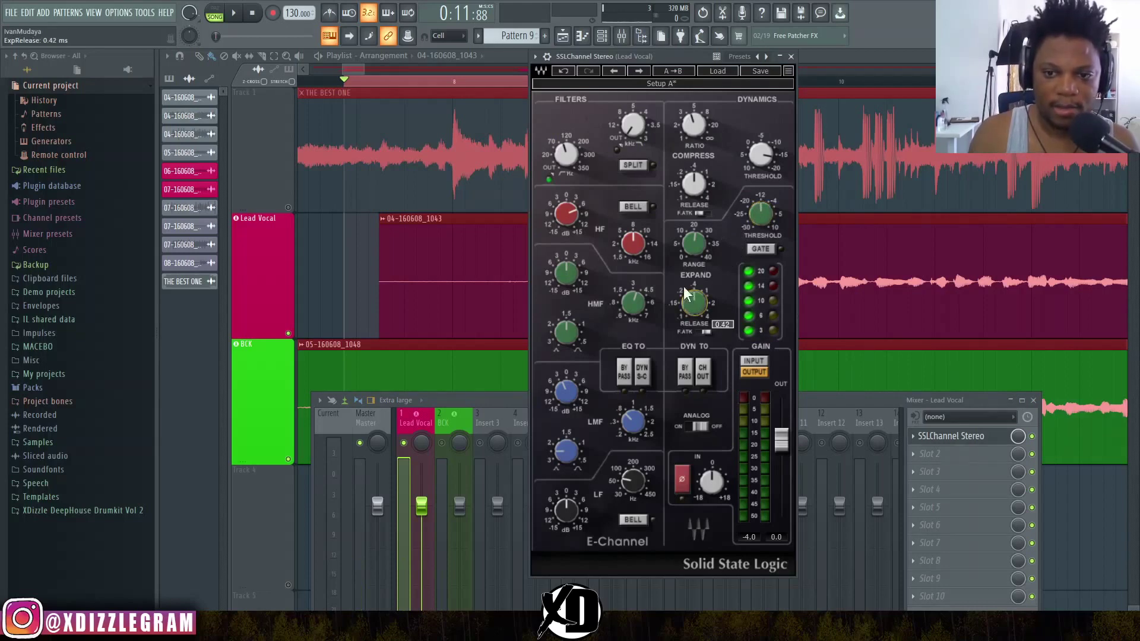
drag(693, 243, 693, 238)
Play back the selected playlist range to hear how the expander treats the noise before the lead vocal
click(358, 70)
key(space)
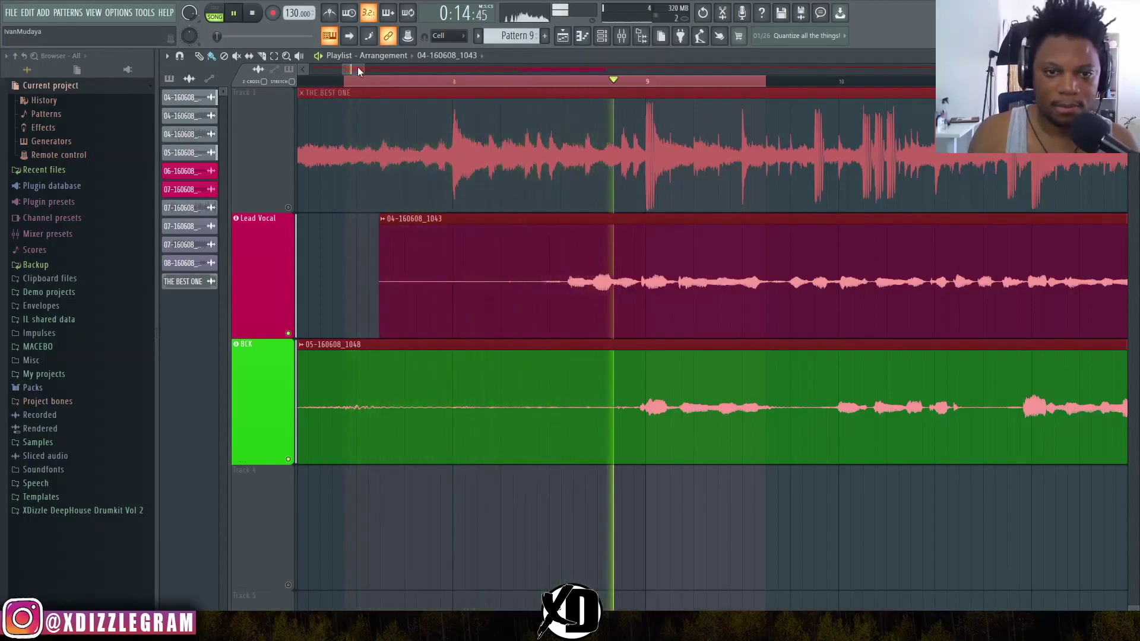
key(space)
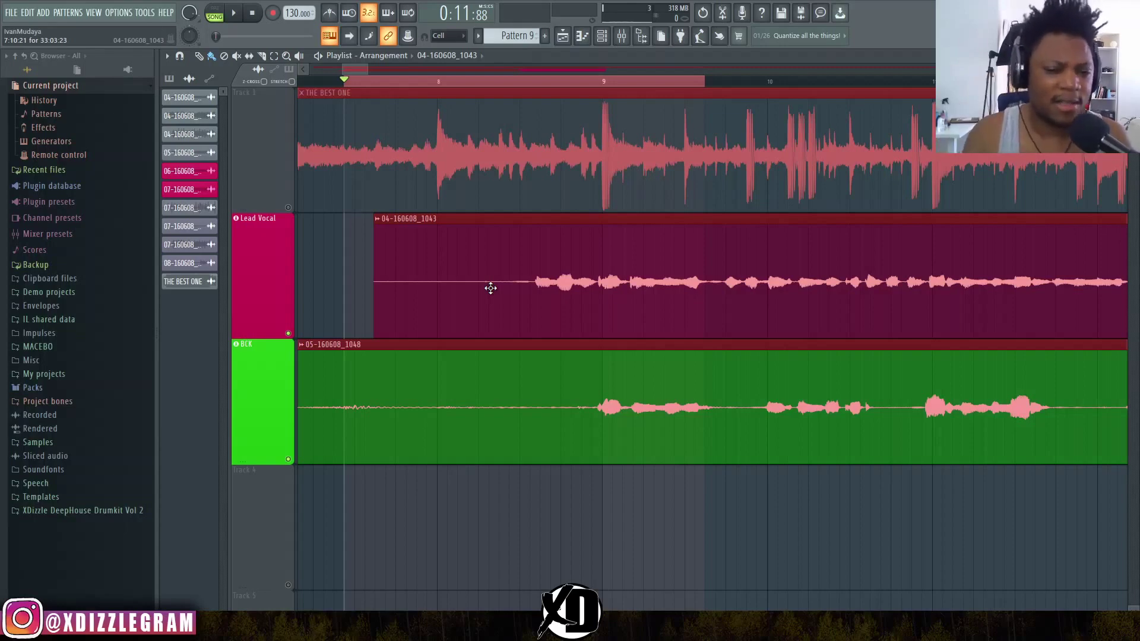
Raise the expander range slightly further in the Lead Vocal's SSLChannel Stereo and close the plugin
scroll(425, 87, down, 2)
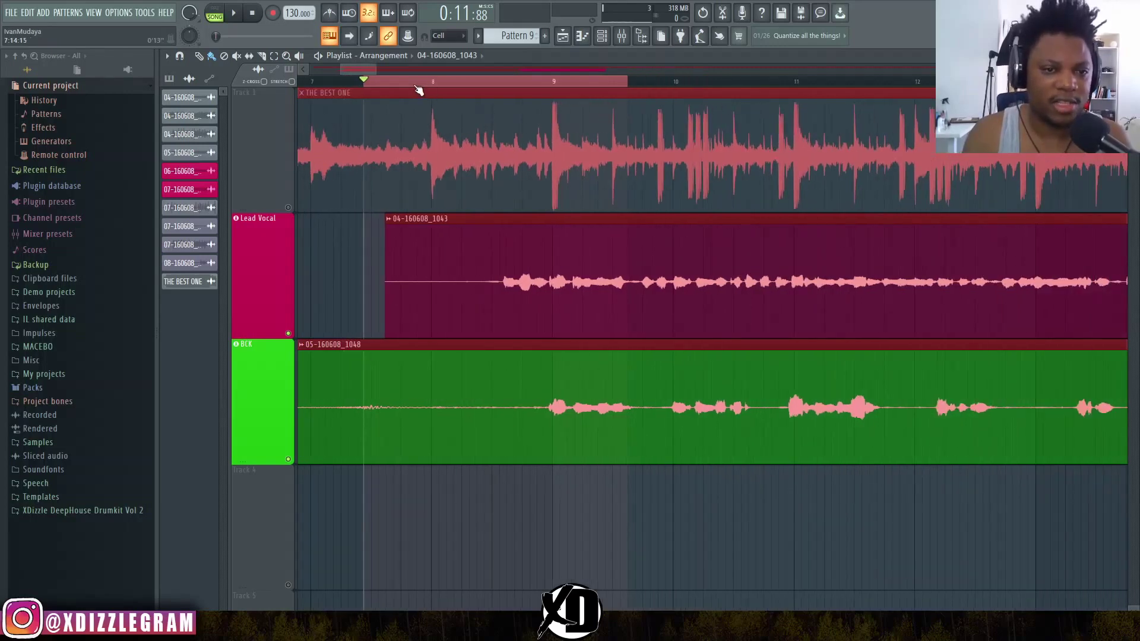
drag(358, 70, 360, 70)
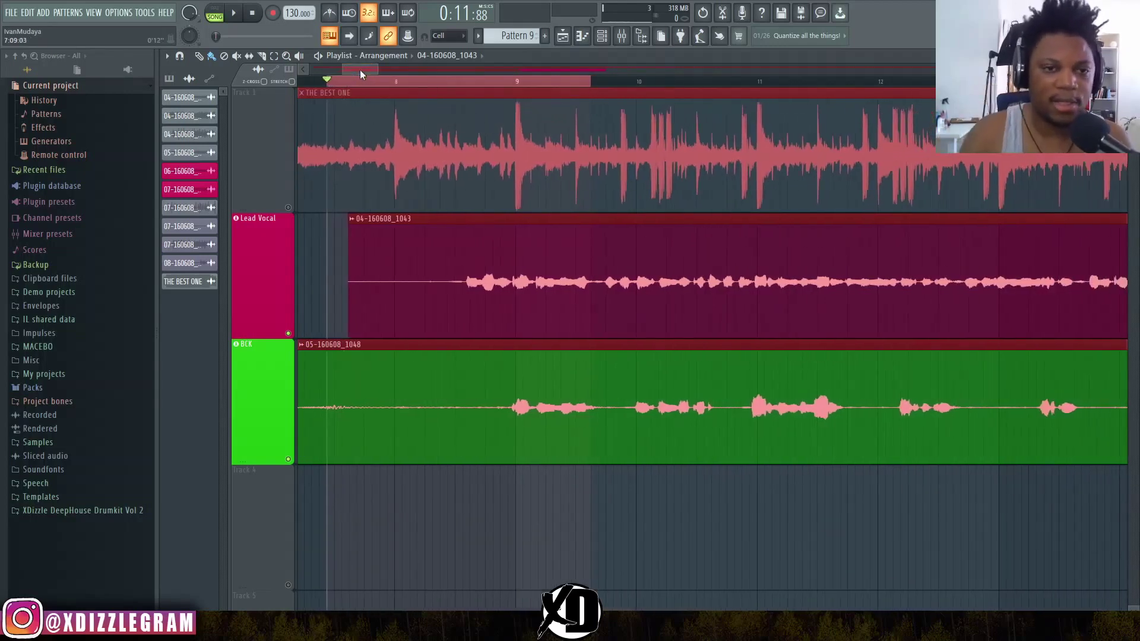
click(621, 35)
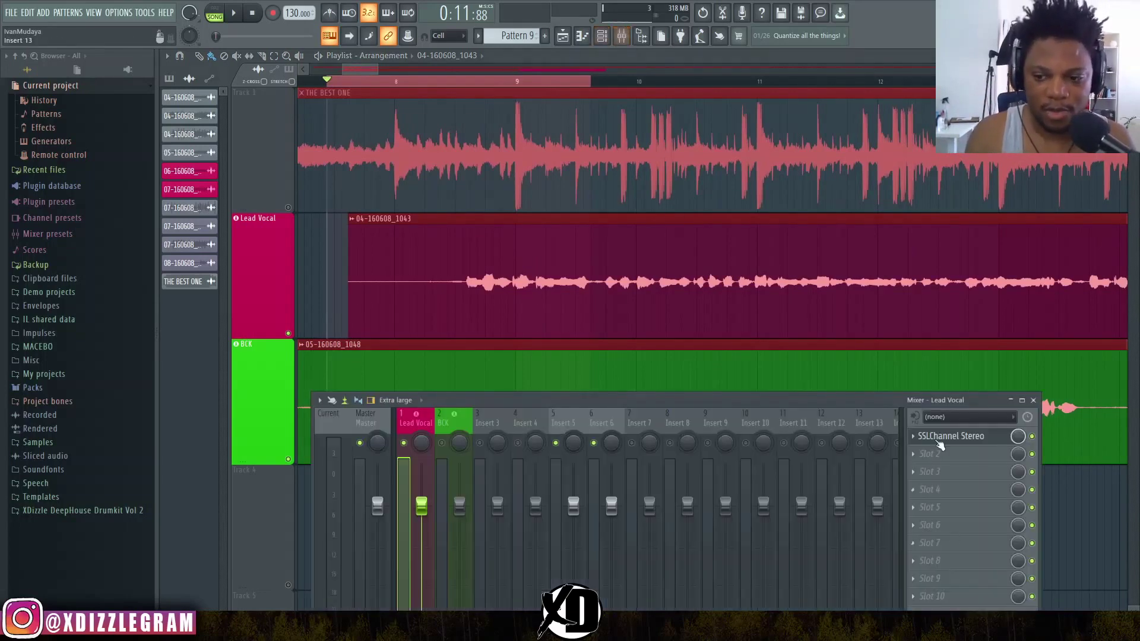
click(938, 439)
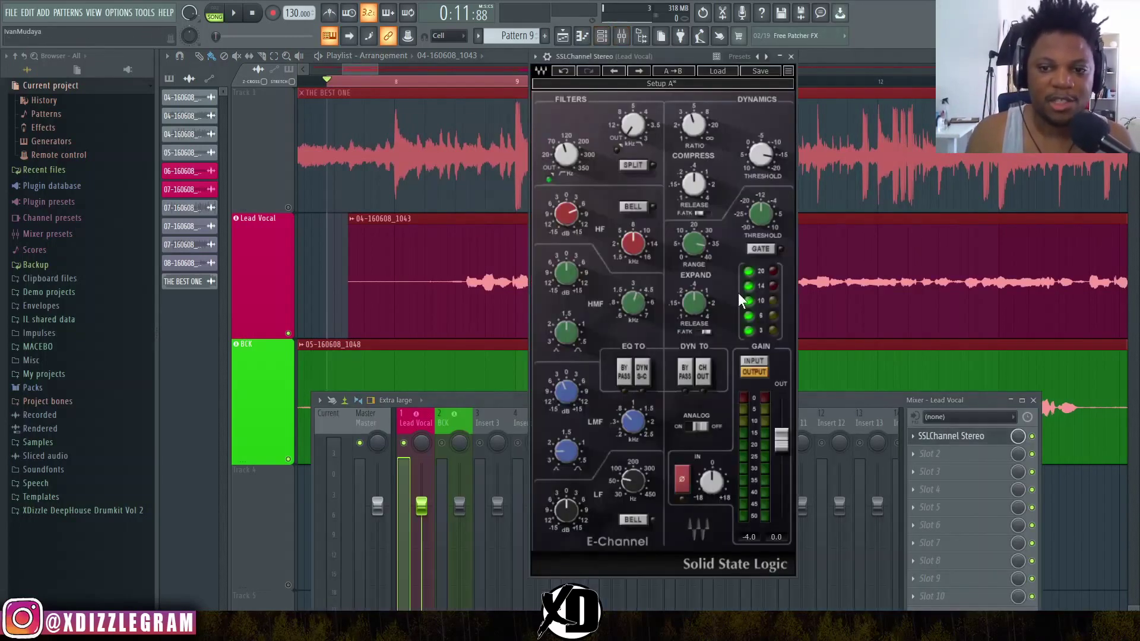
drag(699, 255, 695, 251)
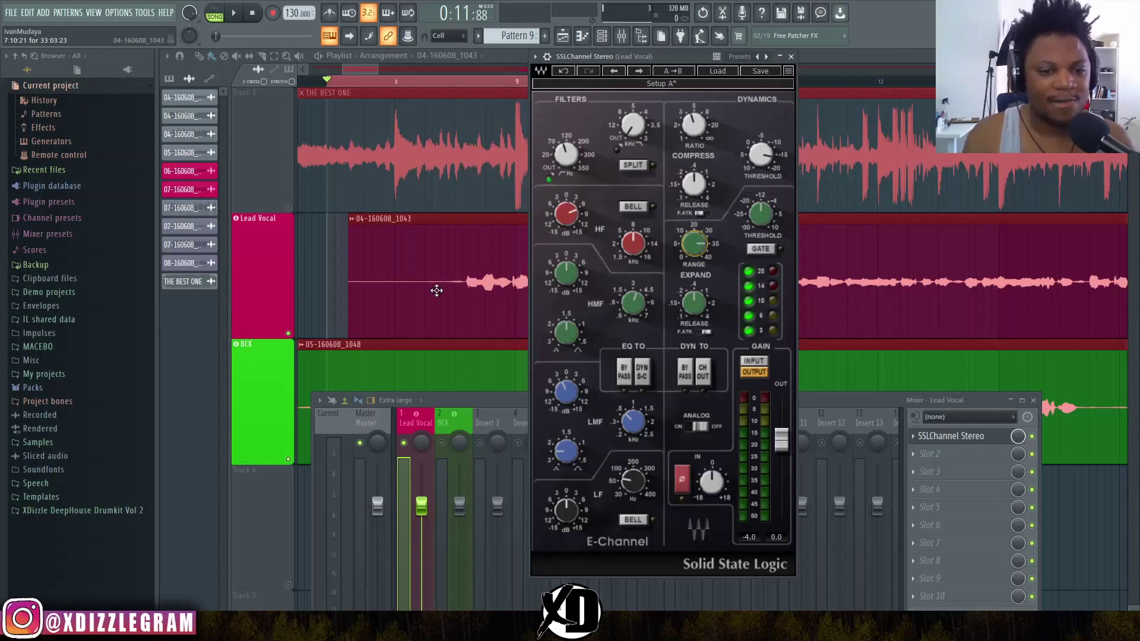
scroll(437, 290, down, 2)
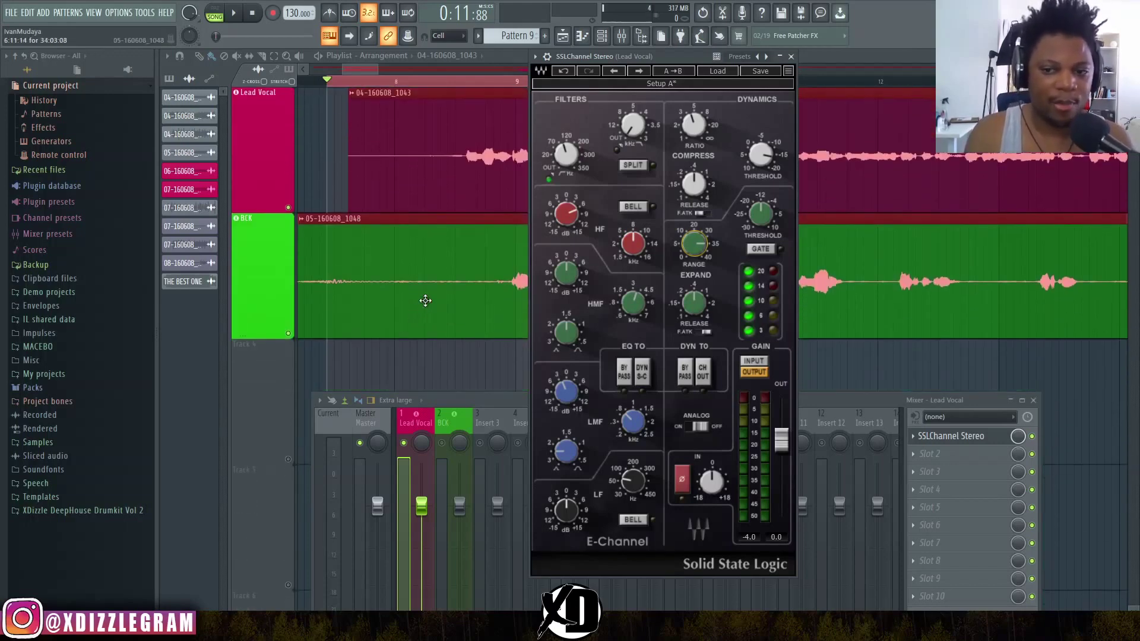
click(791, 56)
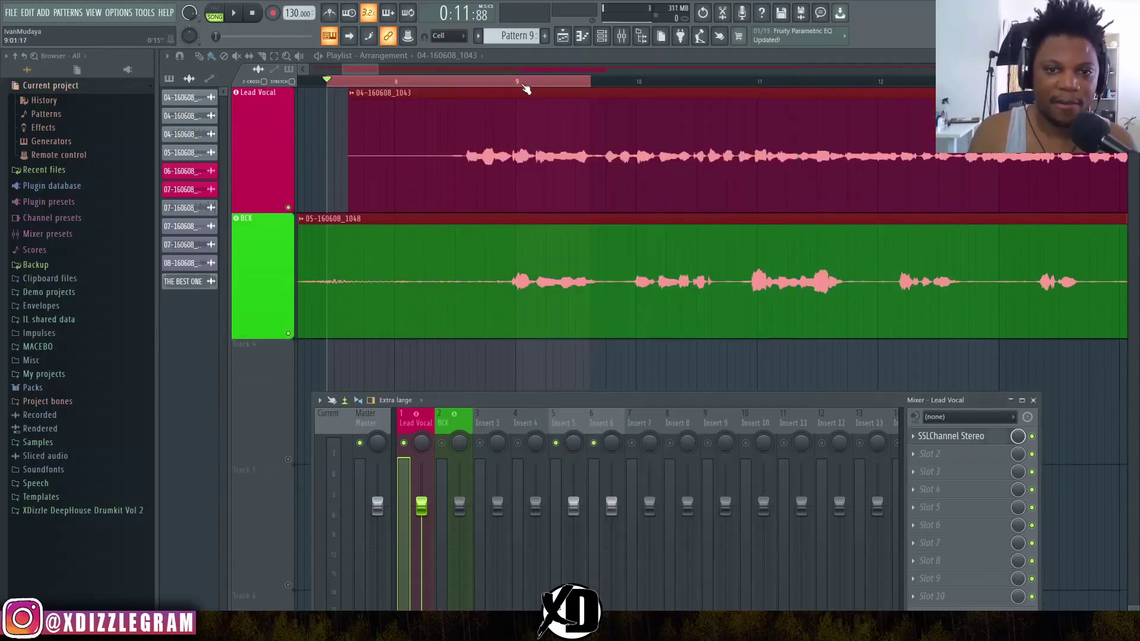
Slice the BCK vocal clip at about bars 9.7 and 9.9, on both sides of the silent gap before bar 10
scroll(525, 89, down, 3)
scroll(617, 90, up, 2)
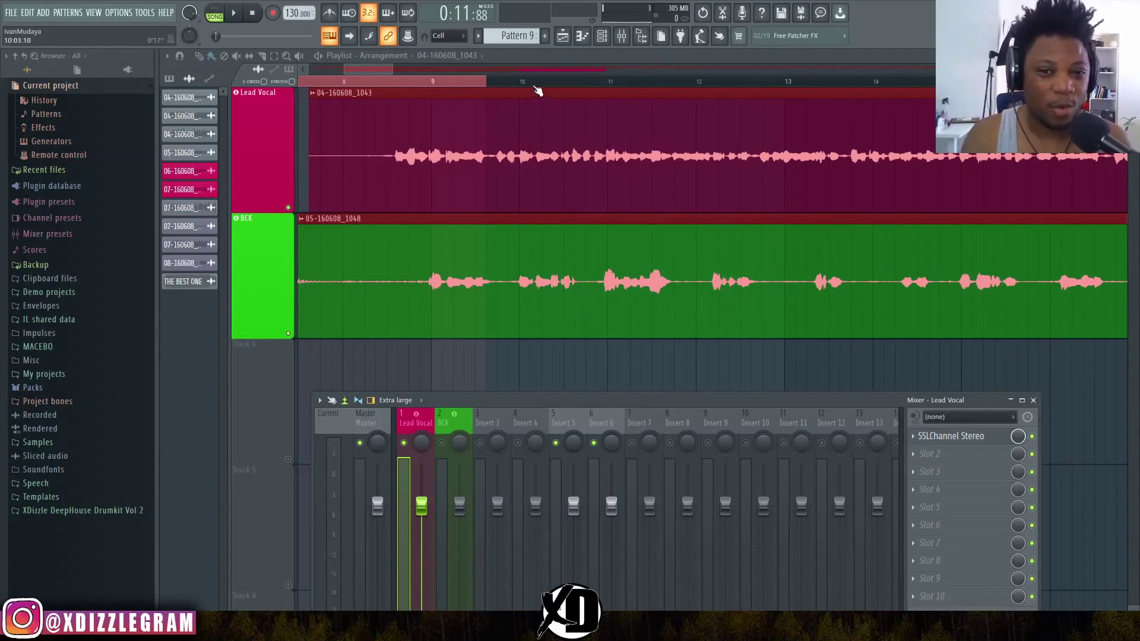
scroll(534, 89, up, 4)
scroll(396, 89, down, 2)
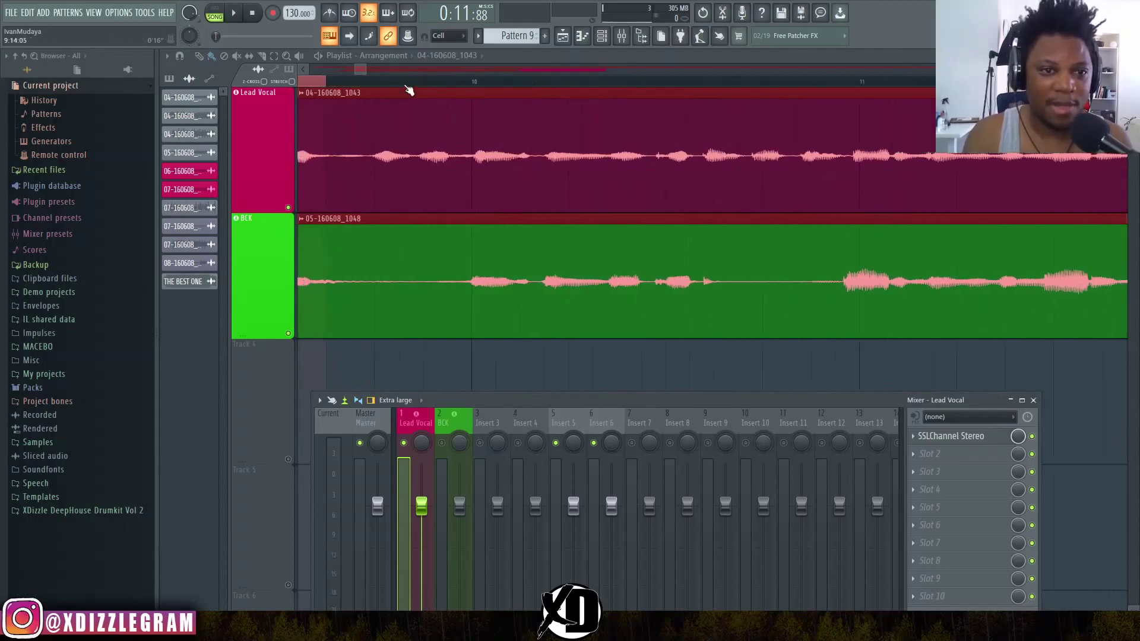
key(F9)
drag(360, 354, 364, 225)
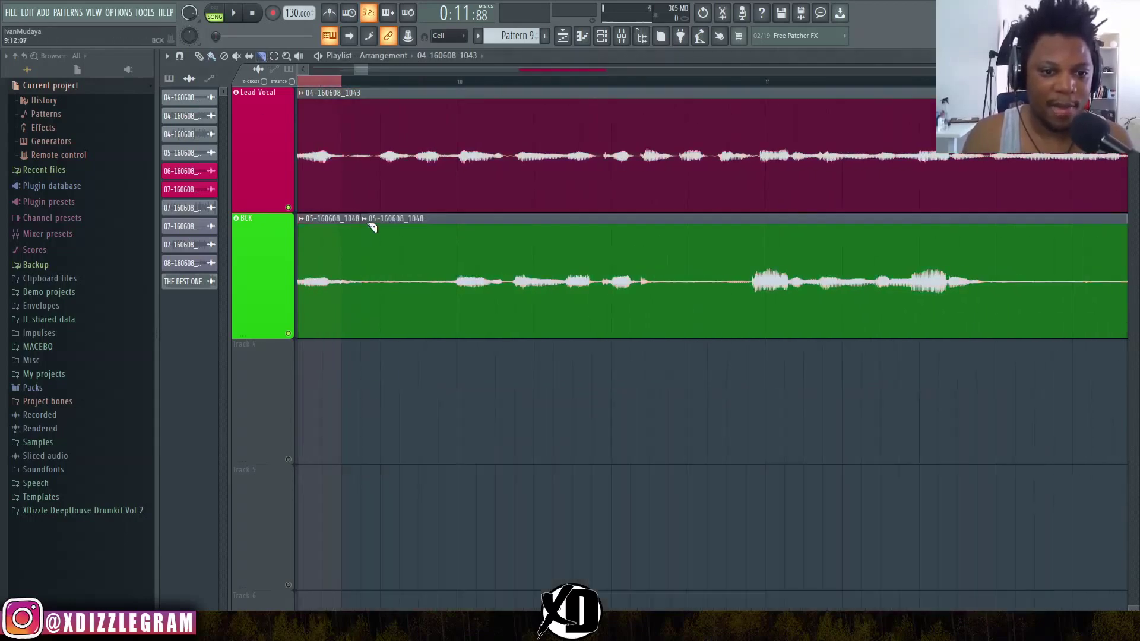
drag(417, 354, 418, 221)
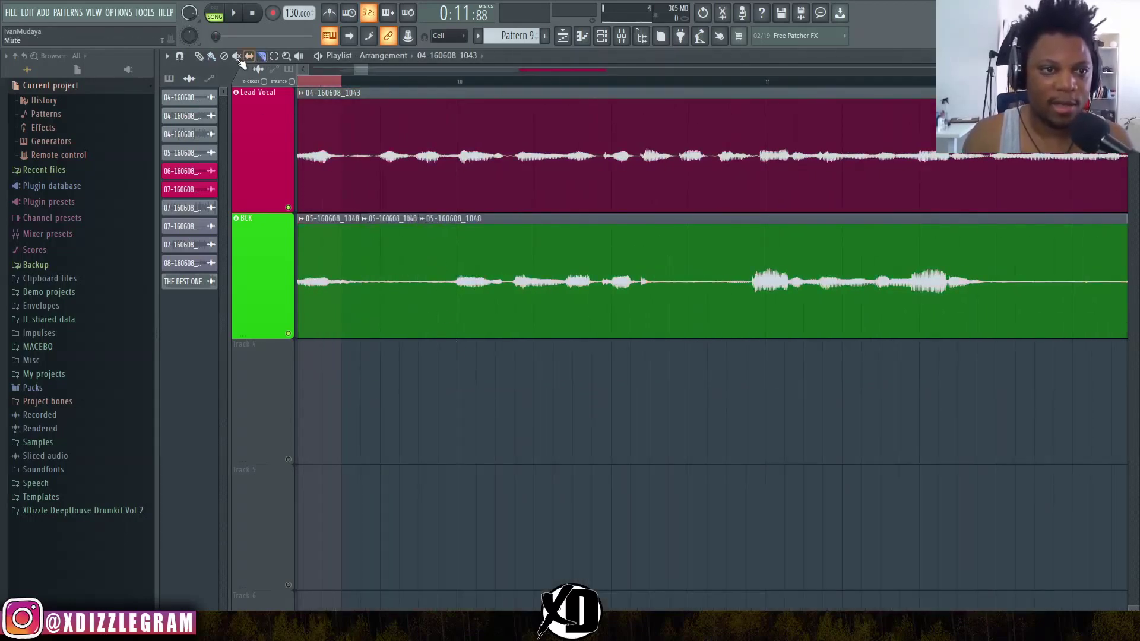
Delete the silent BCK slice before bar 10 and trim the start of the following clip closer to its first phrase
click(212, 55)
right_click(403, 259)
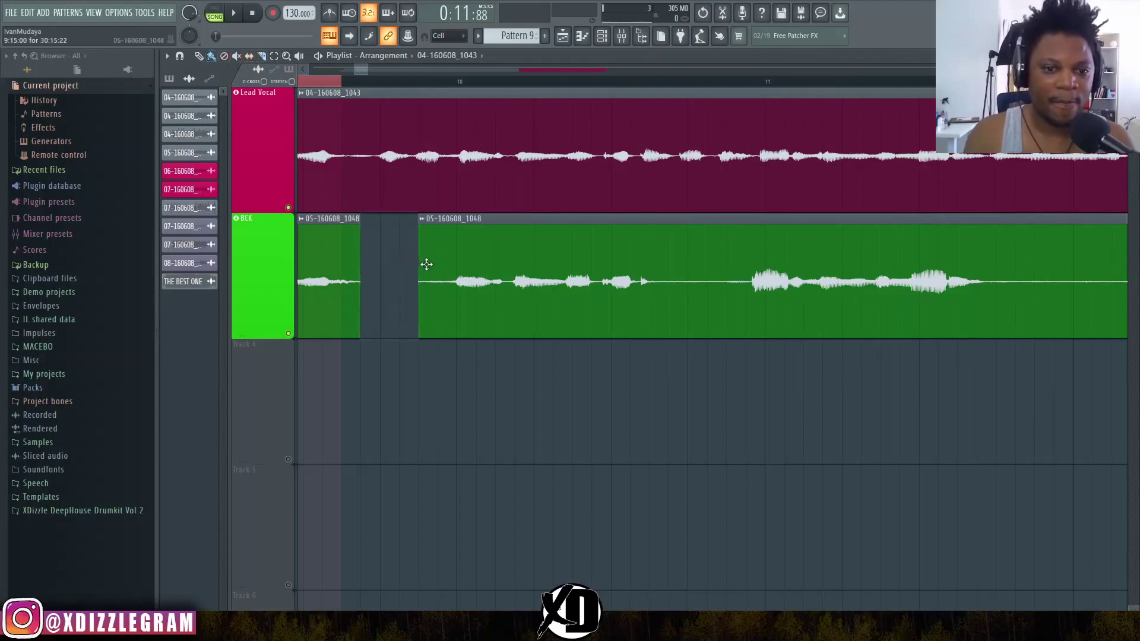
drag(419, 264, 437, 264)
scroll(368, 83, down, 2)
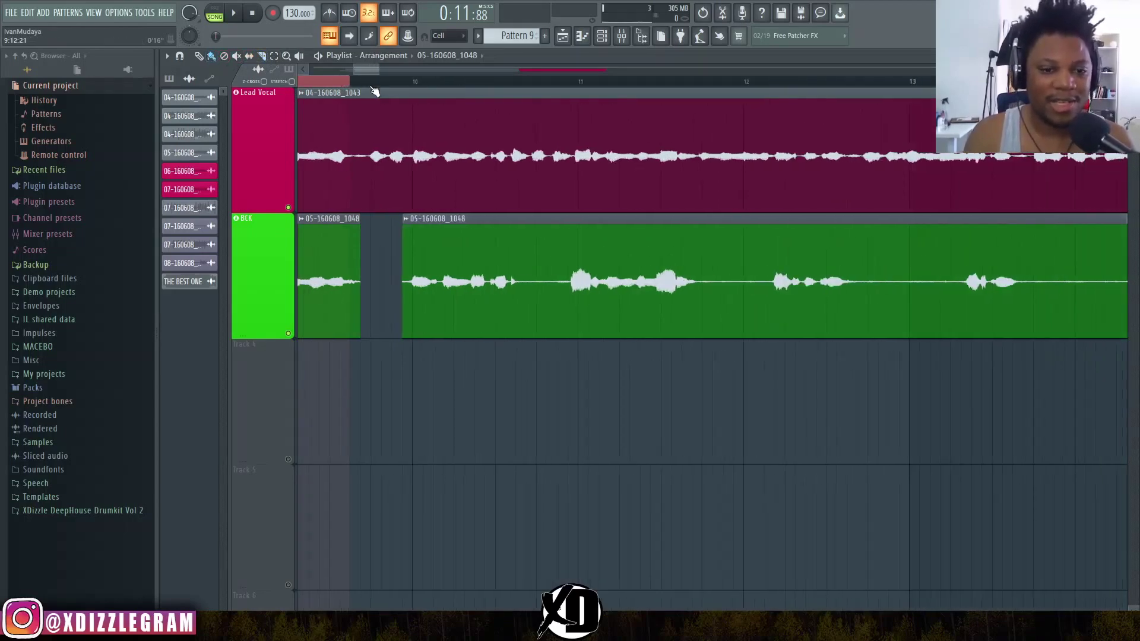
scroll(390, 91, down, 2)
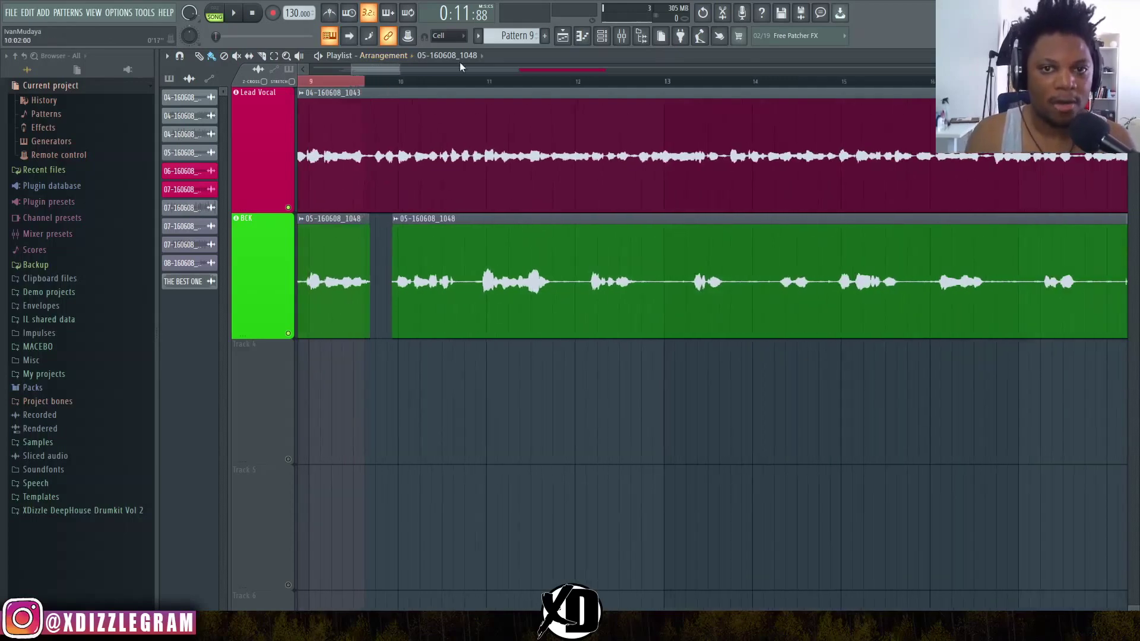
Reopen the Lead Vocal's SSLChannel Stereo, move its window aside and set the expander release to 0.45
click(622, 36)
scroll(349, 85, down, 2)
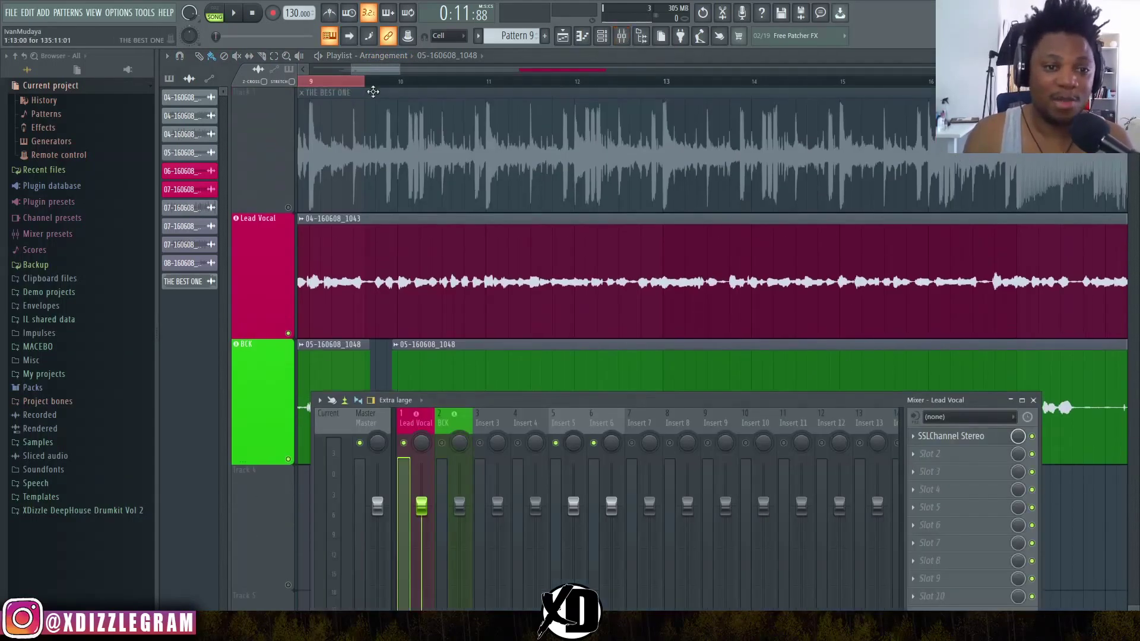
scroll(429, 198, down, 2)
scroll(428, 198, down, 2)
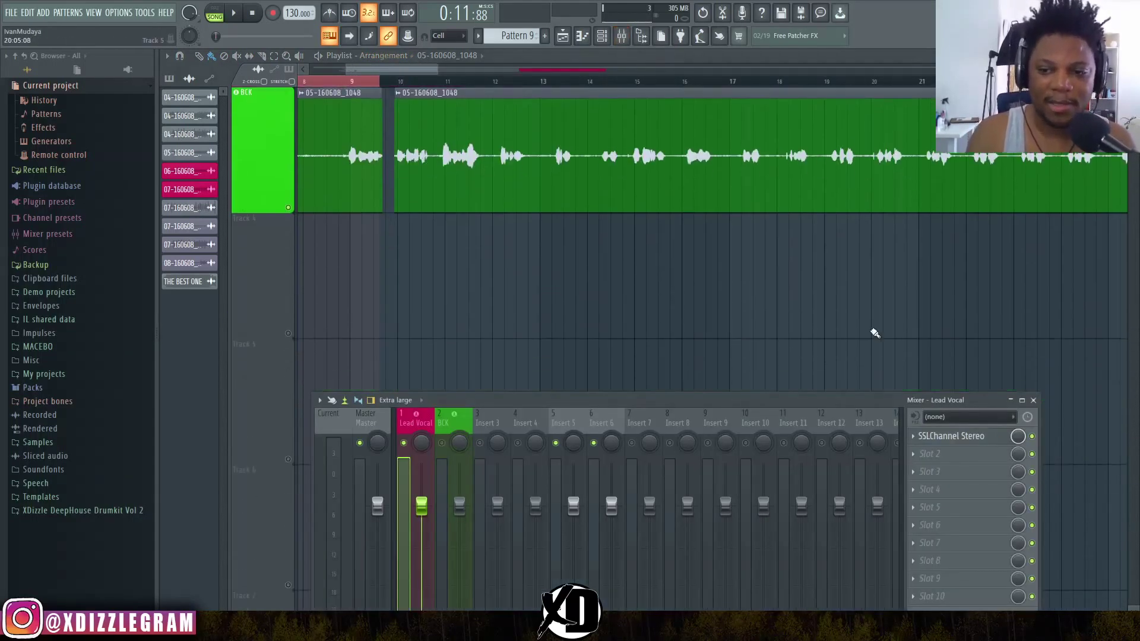
scroll(873, 330, up, 4)
click(960, 438)
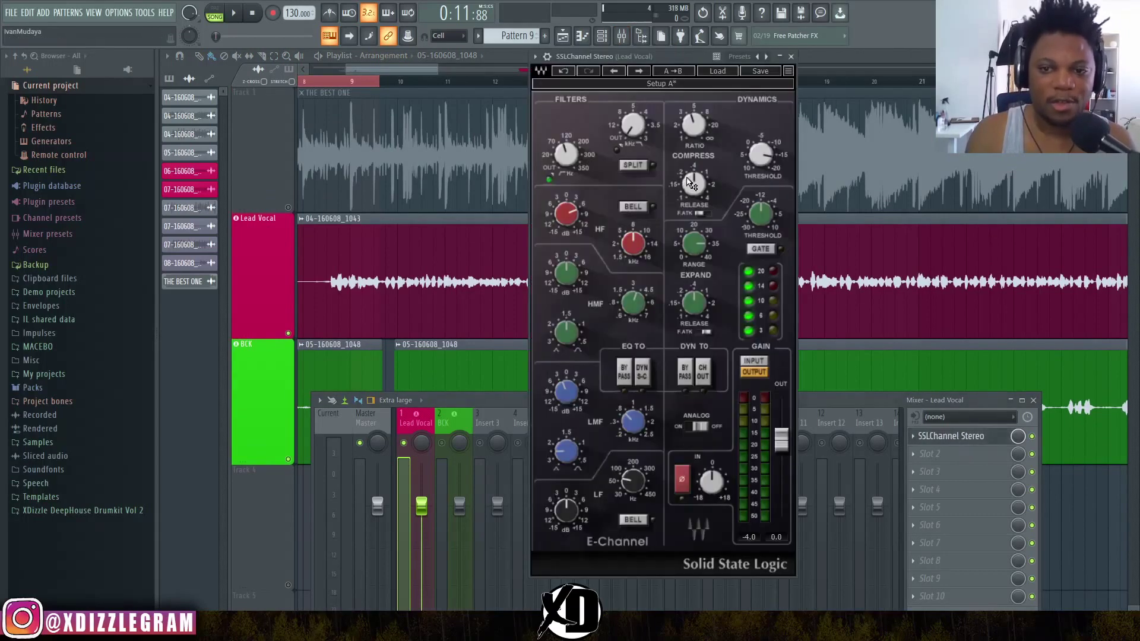
drag(653, 56, 583, 67)
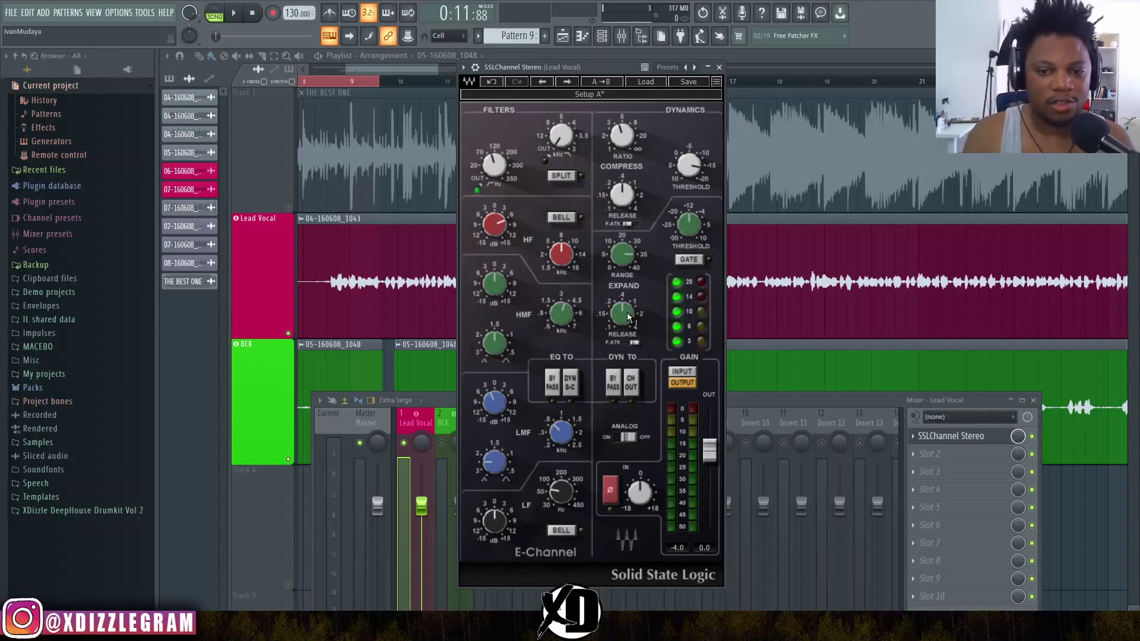
mouse_move(629, 316)
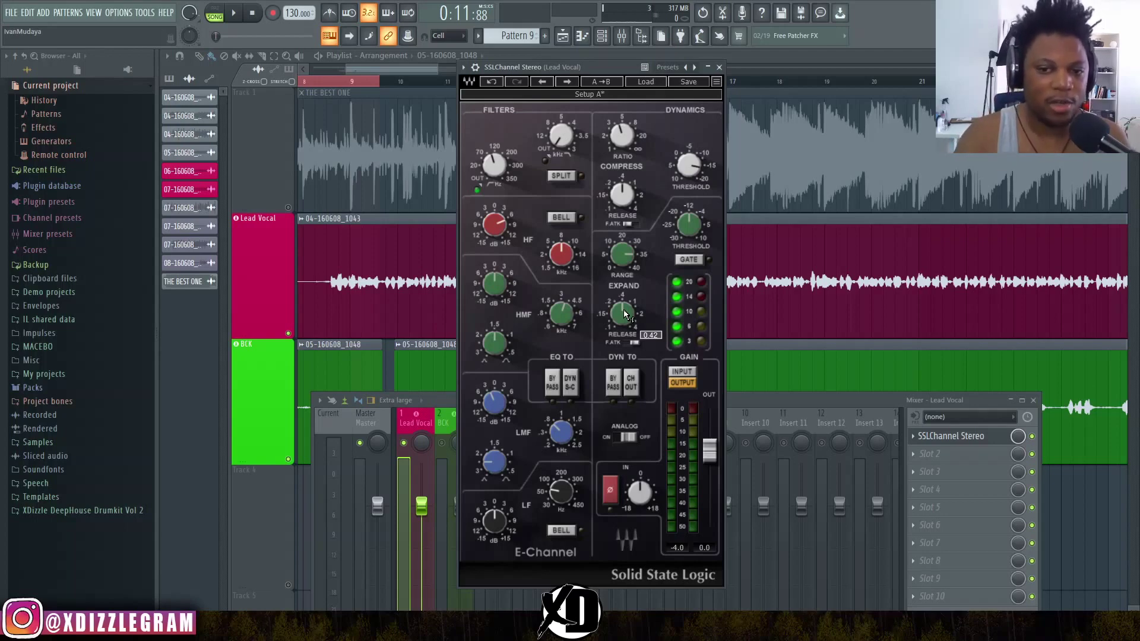
drag(625, 315, 624, 329)
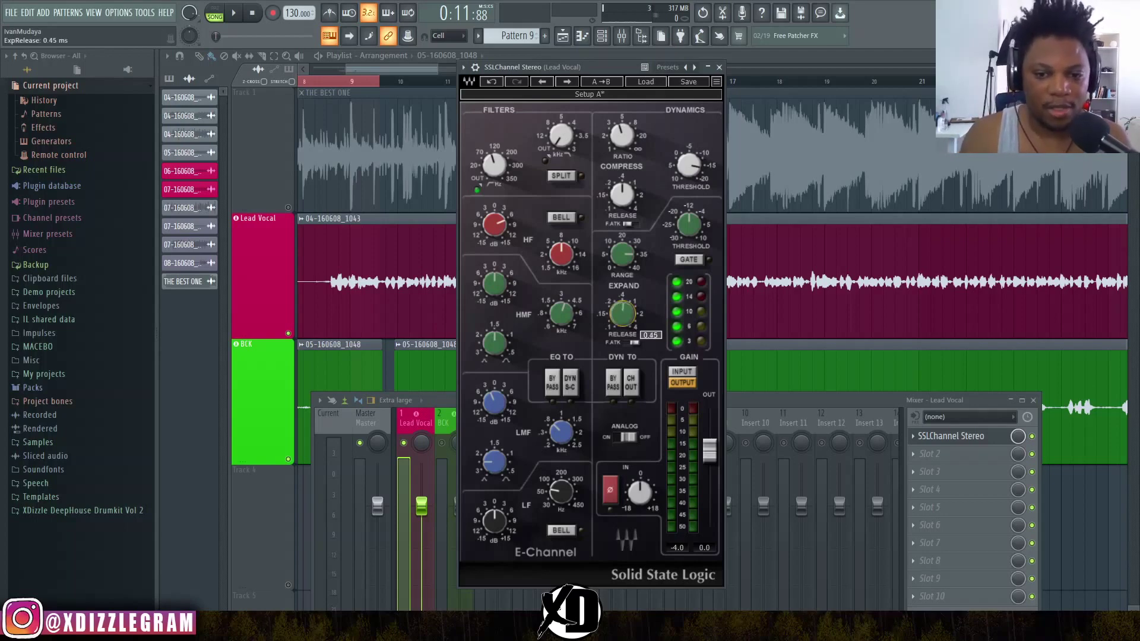
Toggle the SSLChannel Stereo's Analog switch and play the lead vocal from about bar 8.6
click(621, 438)
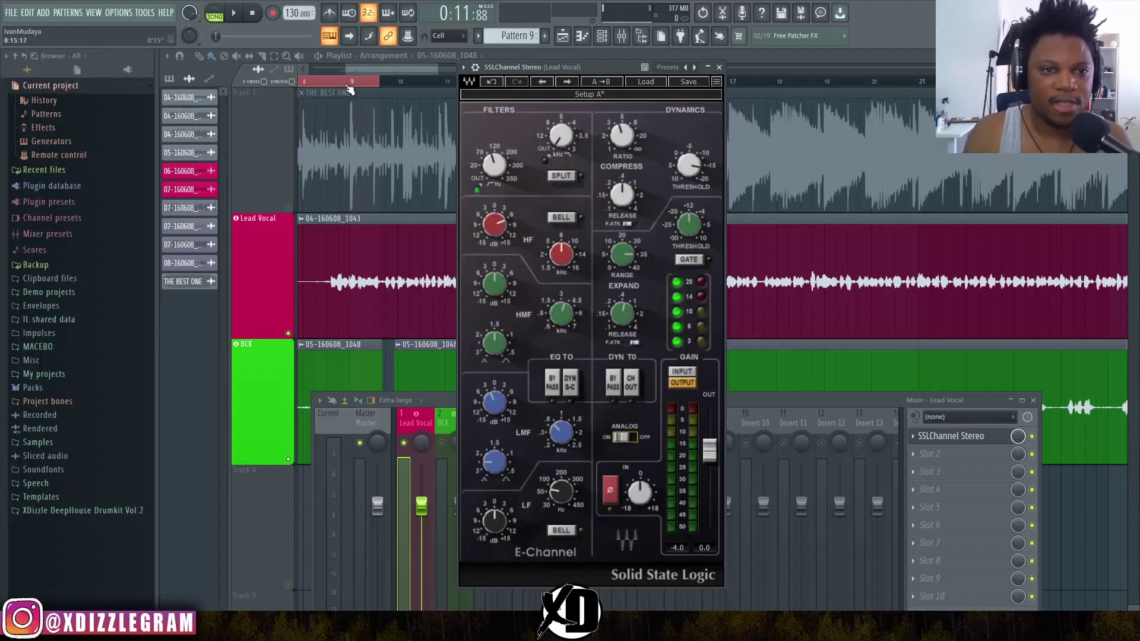
click(338, 81)
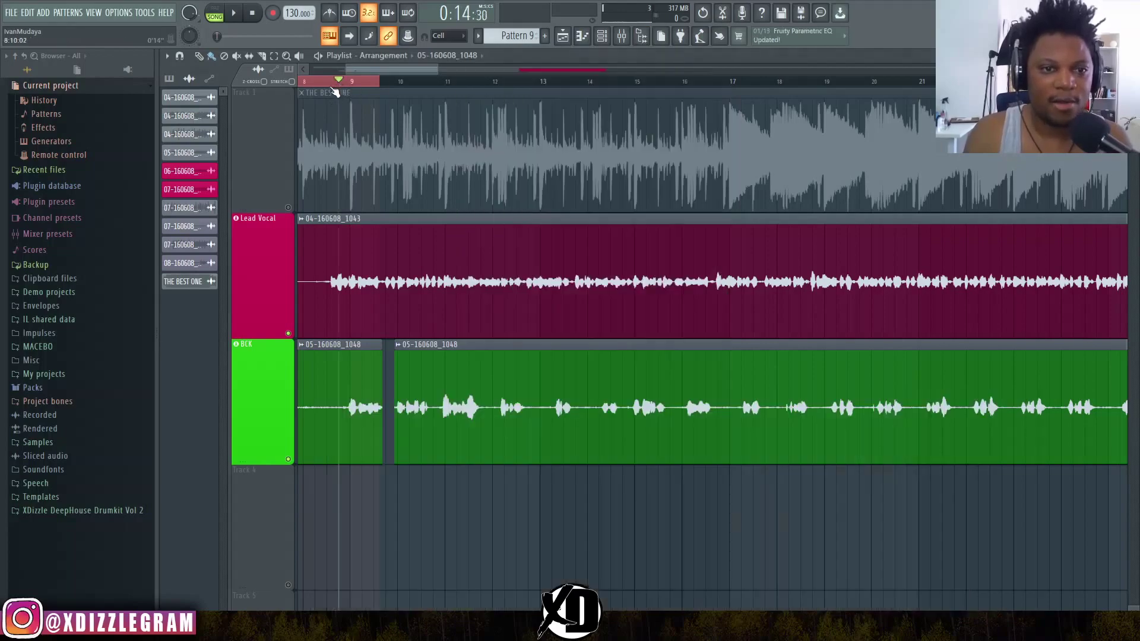
key(space)
scroll(347, 85, down, 5)
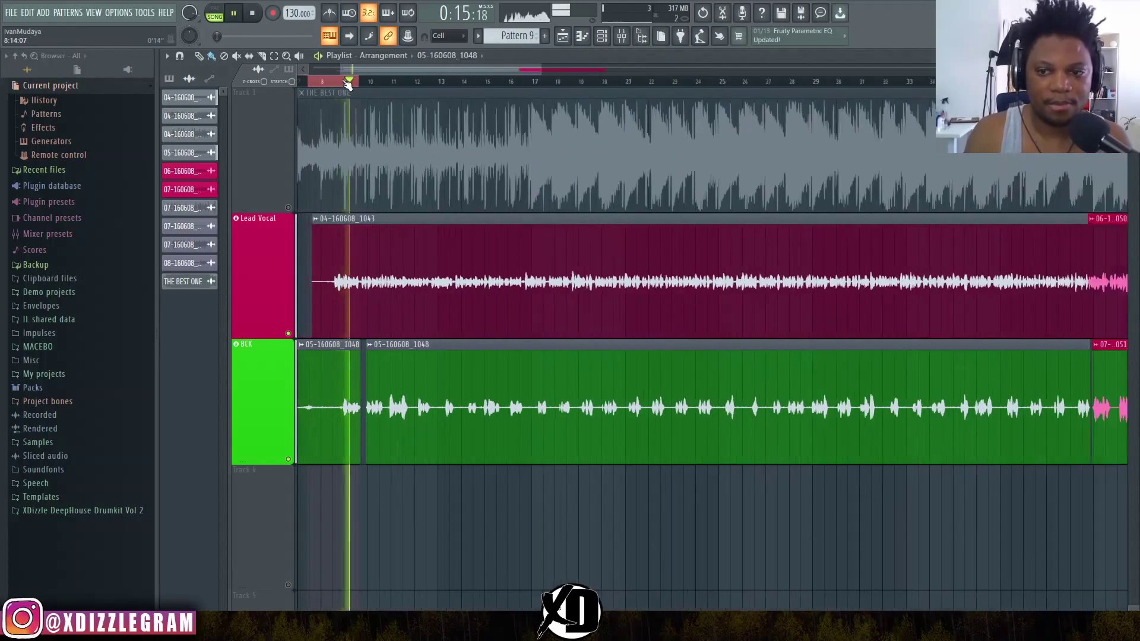
scroll(354, 89, up, 5)
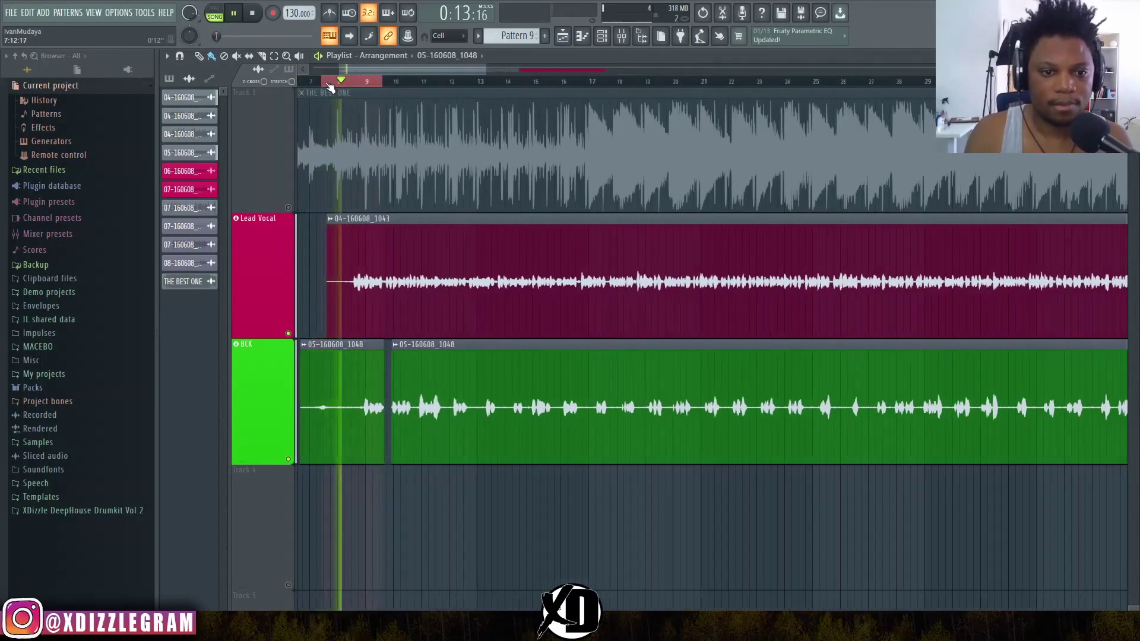
Extend the playback selection to about bar 10.6 while the lead vocal plays, and return the playhead to about bar 8.7
scroll(368, 91, up, 1)
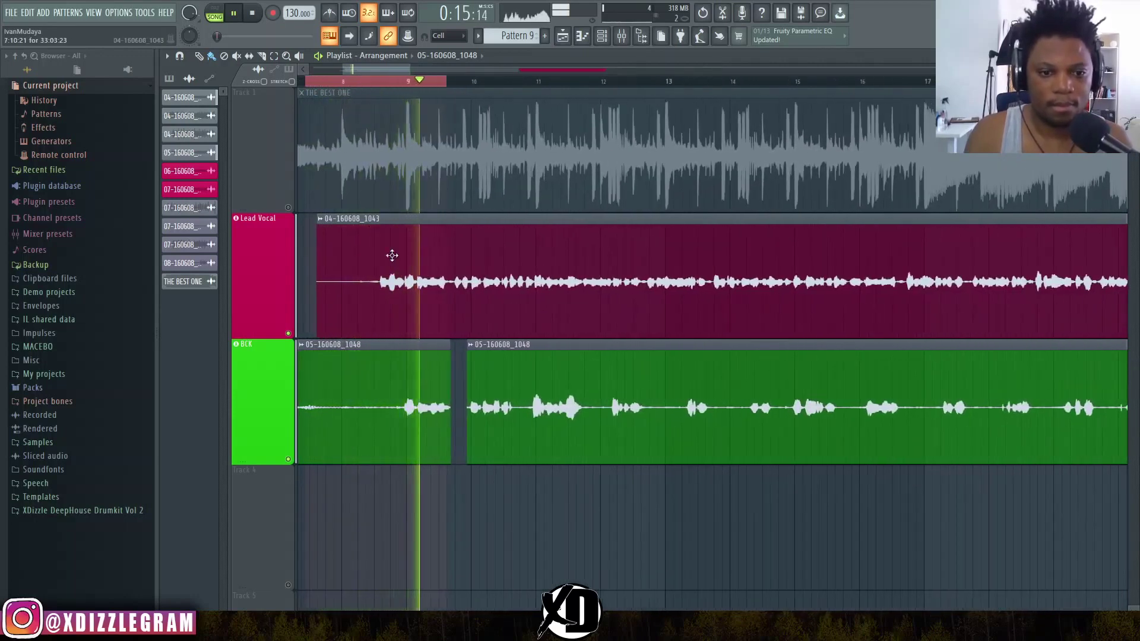
drag(449, 90, 505, 90)
scroll(441, 89, up, 1)
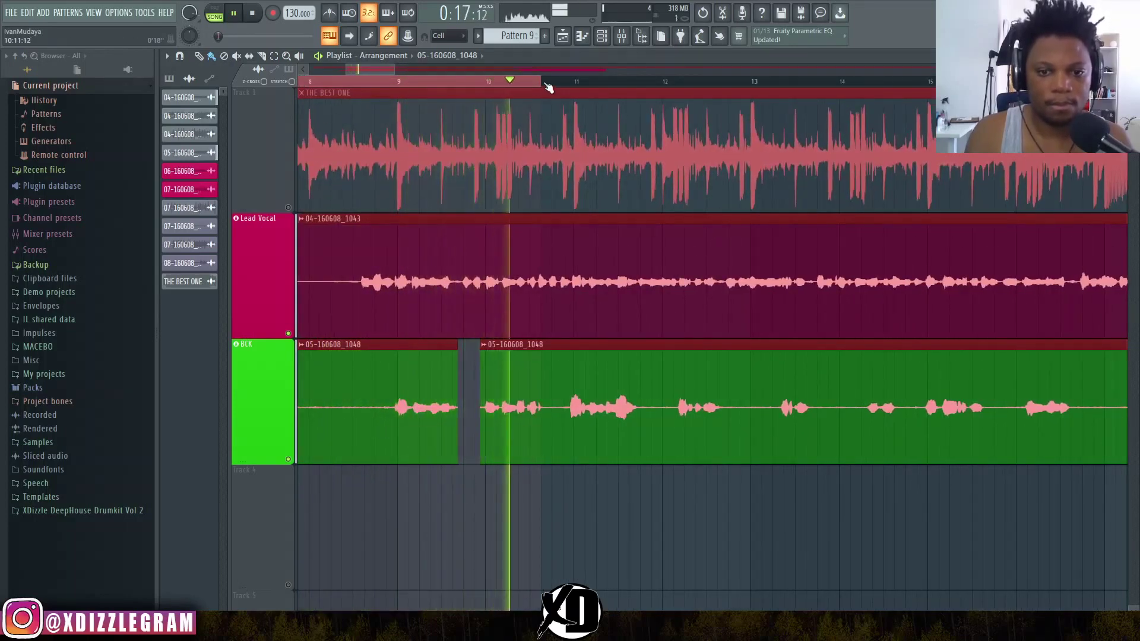
key(space)
click(376, 82)
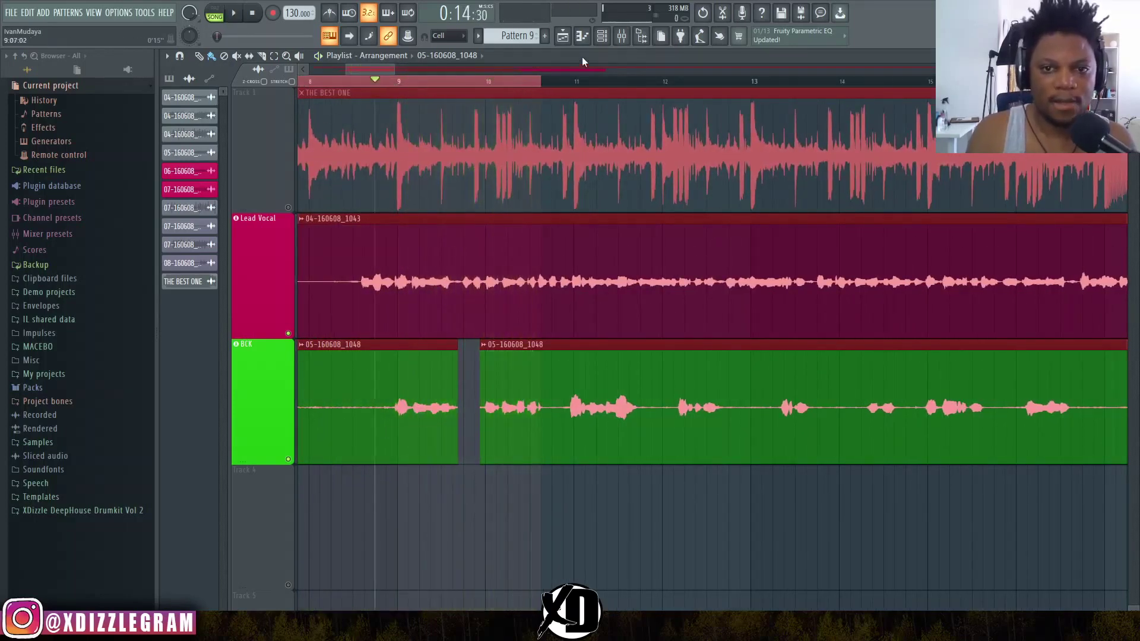
Play the lead vocal with its SSLChannel Stereo bypassed for comparison, extending the playback selection to about bar 11.6
click(622, 36)
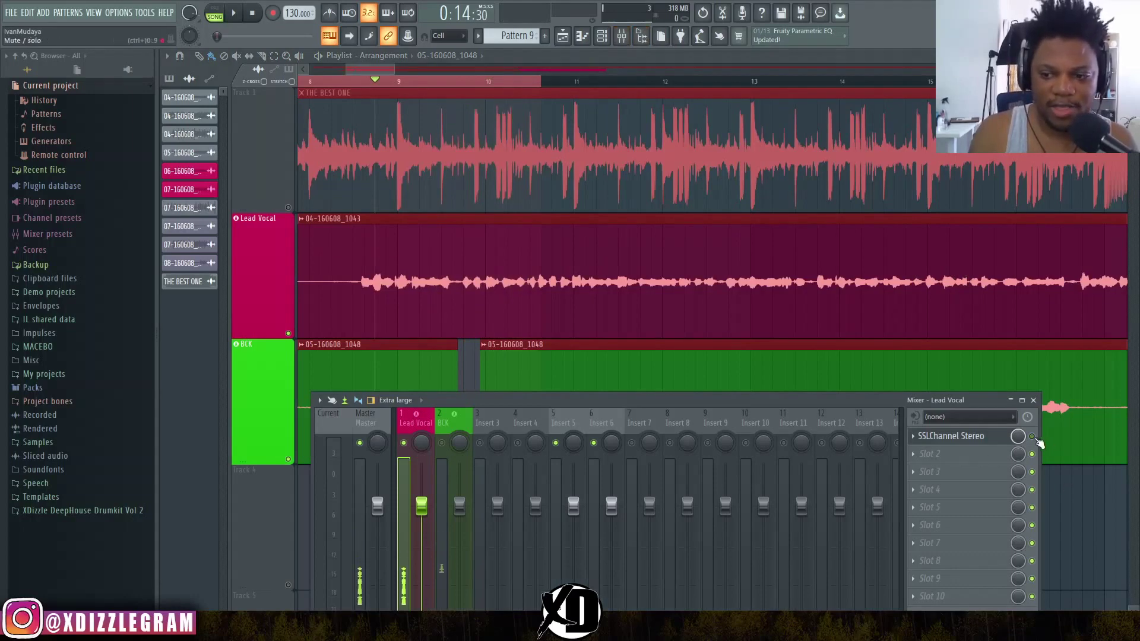
key(space)
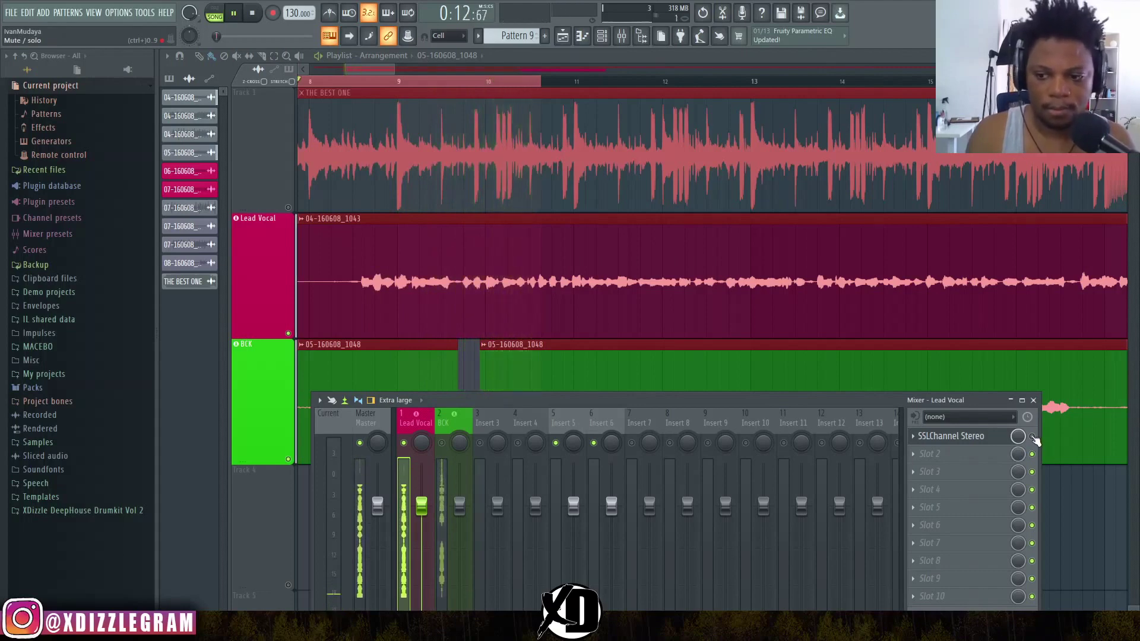
drag(551, 88, 621, 88)
key(F9)
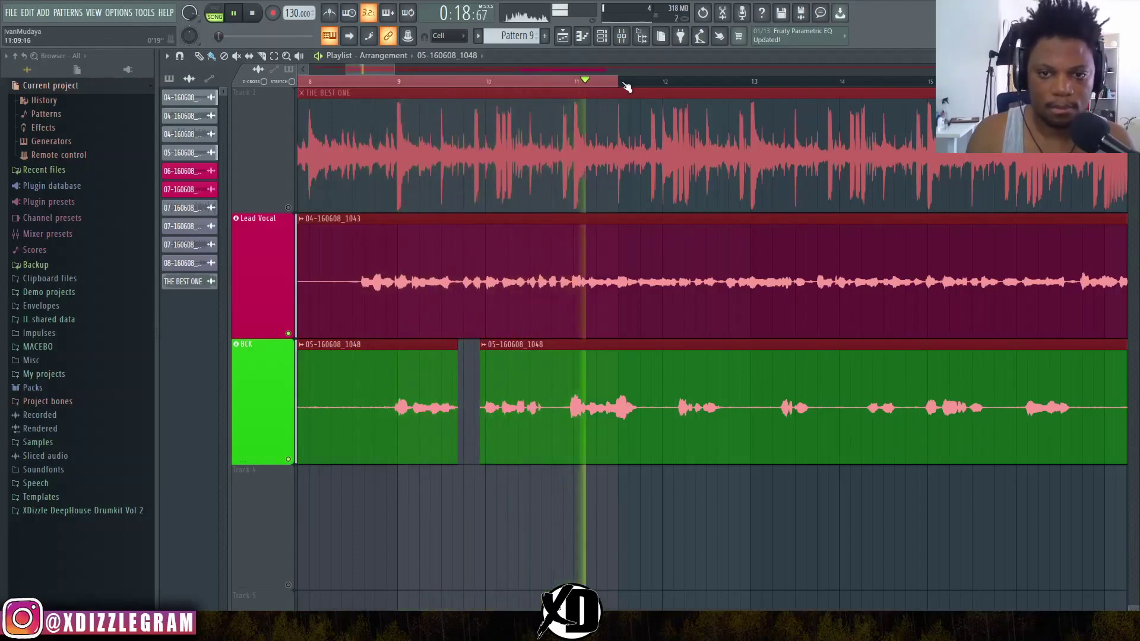
drag(623, 88, 636, 83)
key(space)
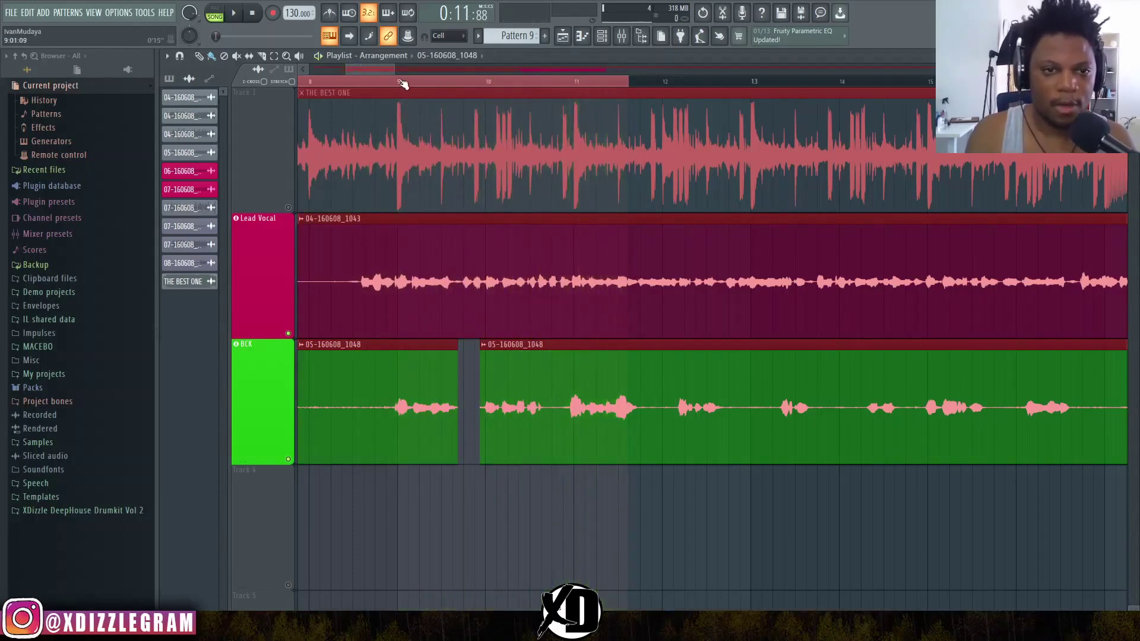
Check the Lead Vocal's SSLChannel Stereo, unmute the THE BEST ONE playlist track and play the vocal against it
scroll(402, 85, down, 2)
key(F9)
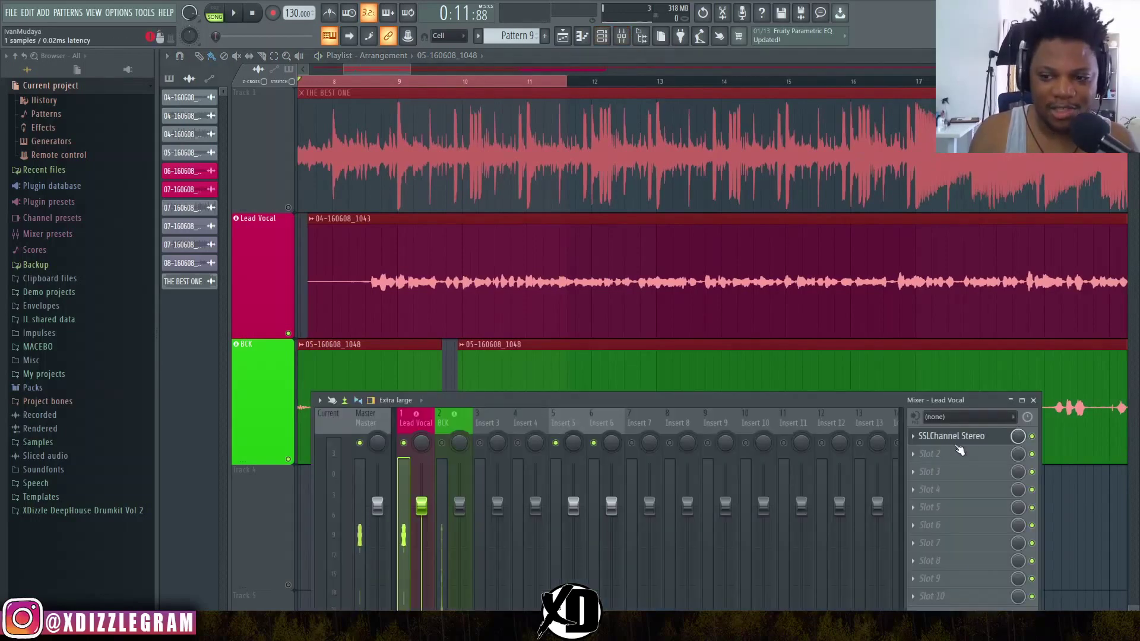
click(952, 436)
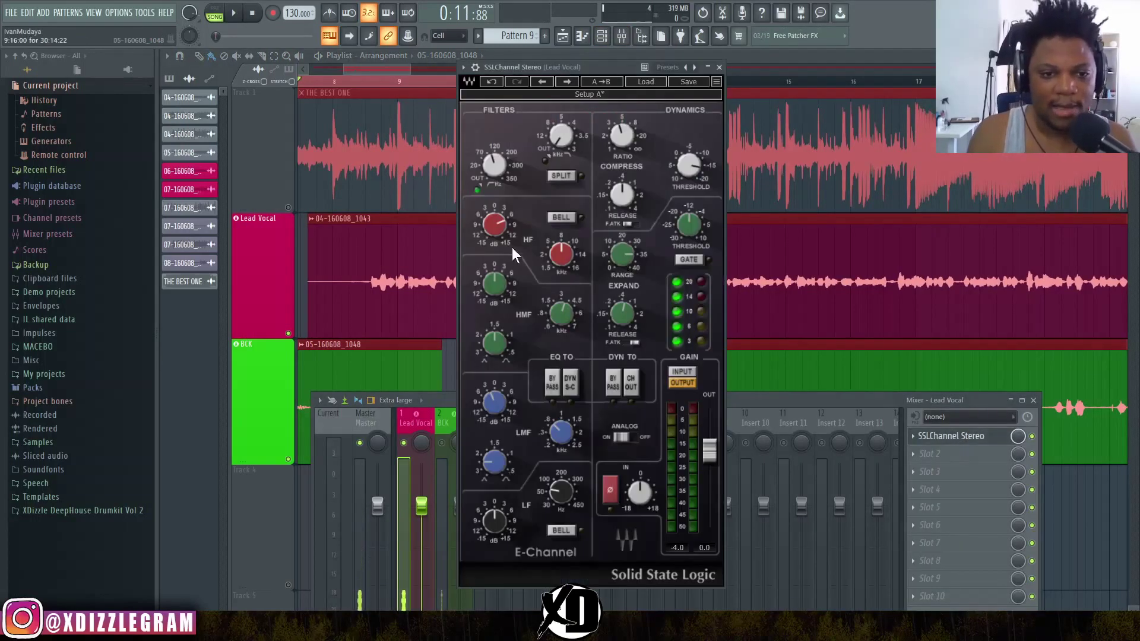
key(F12)
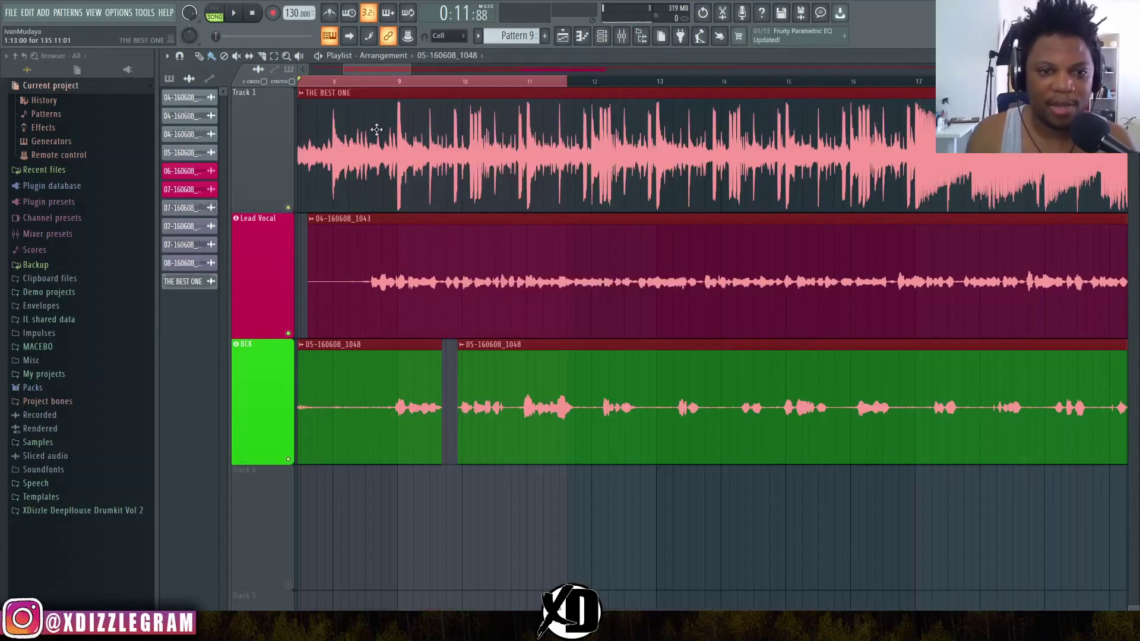
key(space)
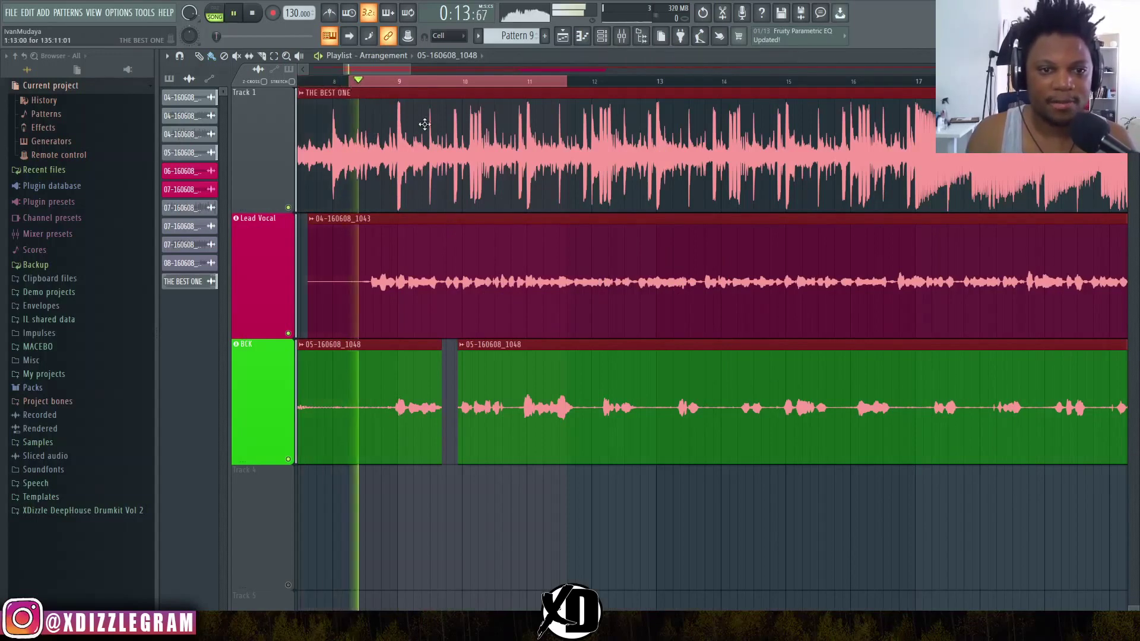
click(642, 36)
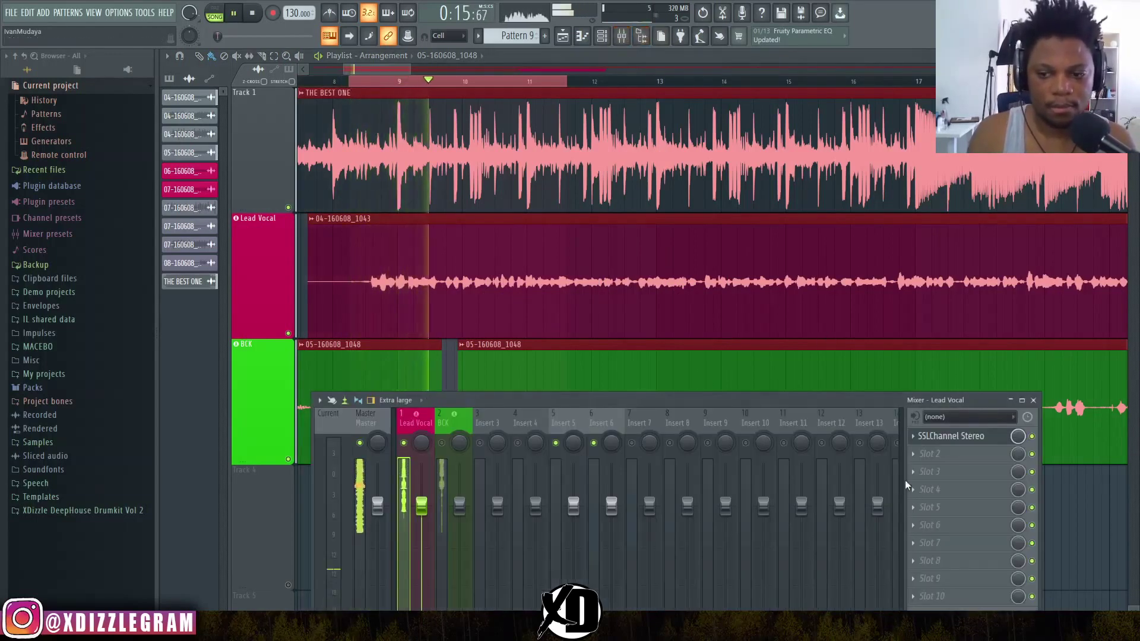
key(space)
Raise the Lead Vocal SSLChannel Stereo's output gain to 6.0 dB and play the selected section with the instrumental
click(956, 436)
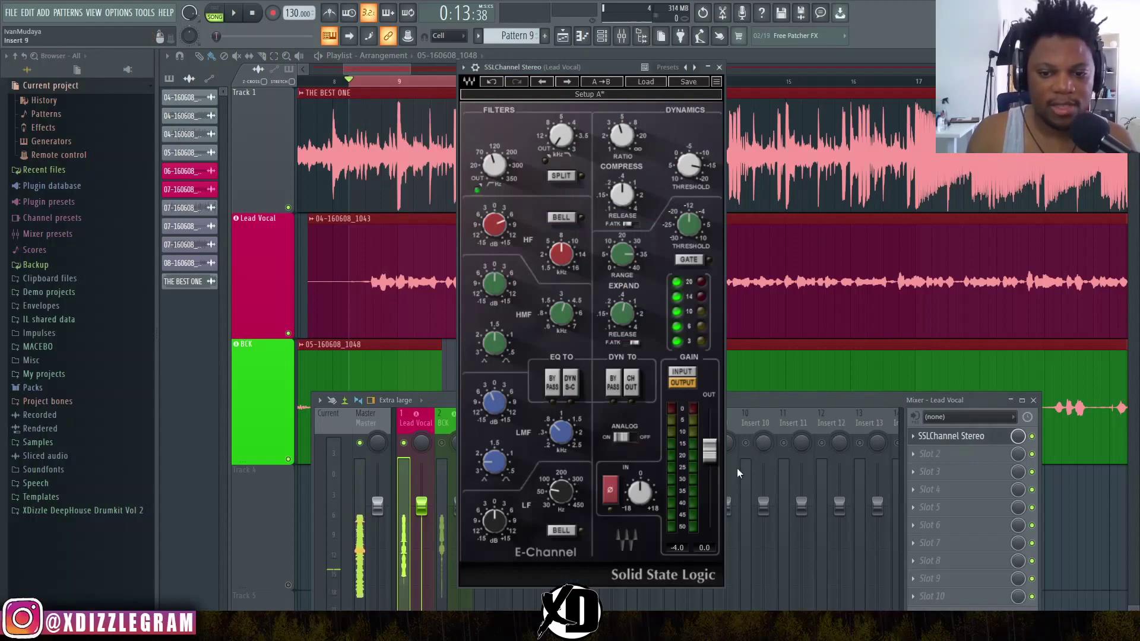
drag(709, 451, 710, 432)
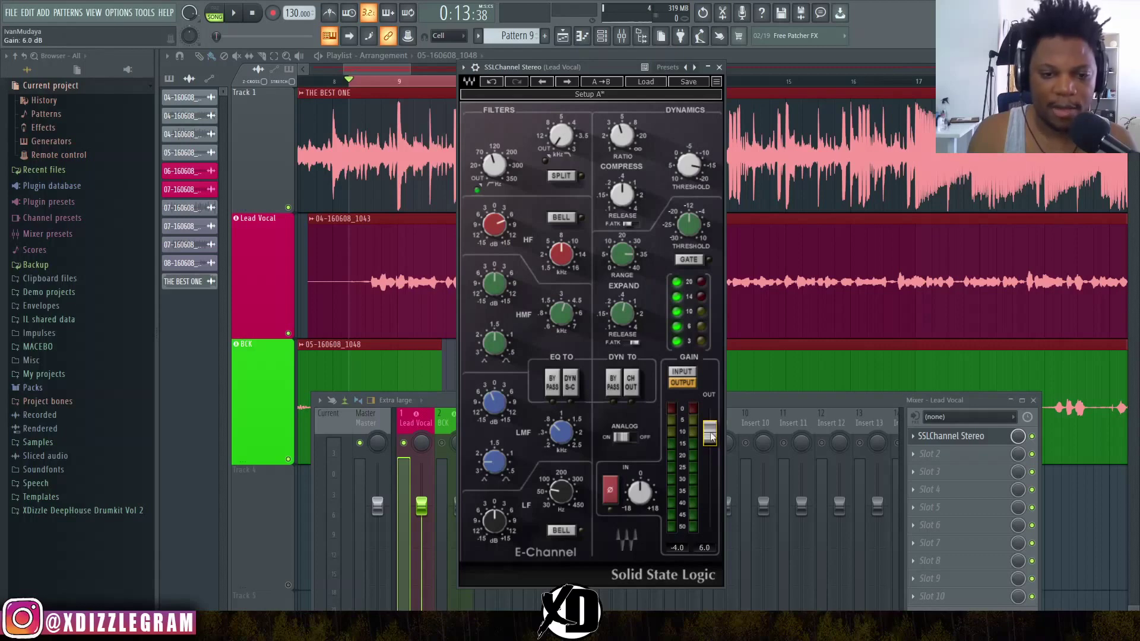
click(378, 69)
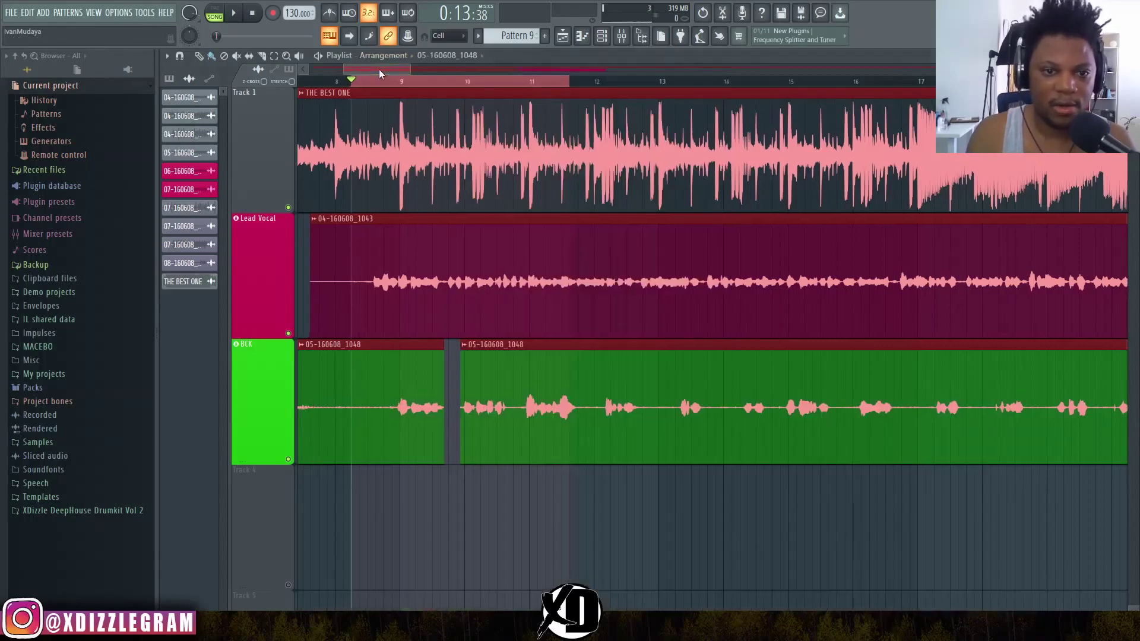
key(space)
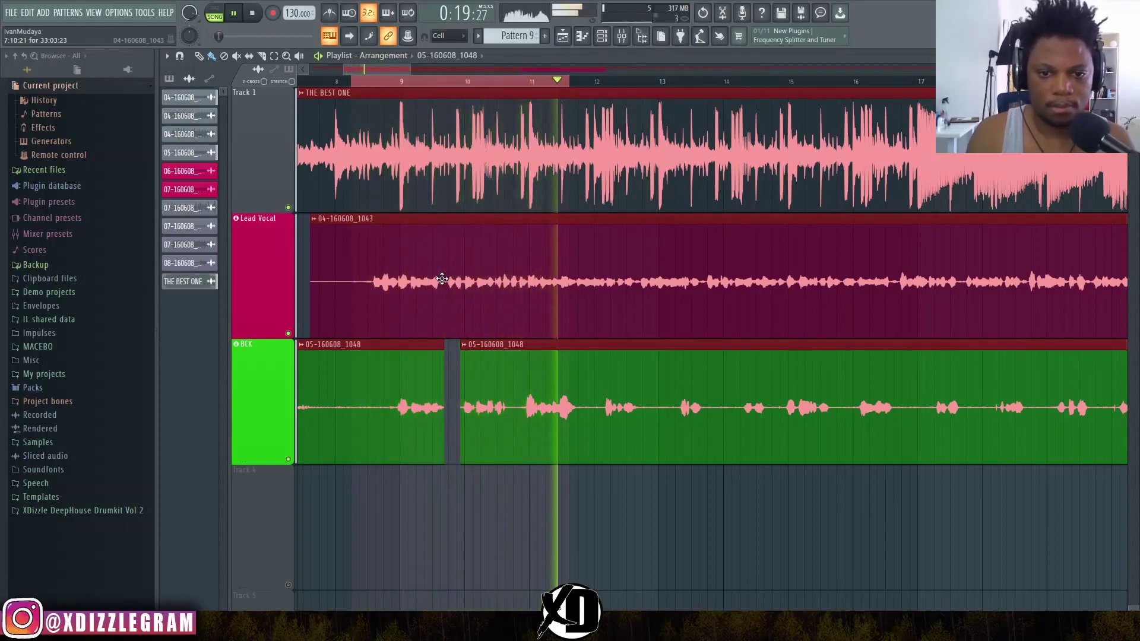
key(space)
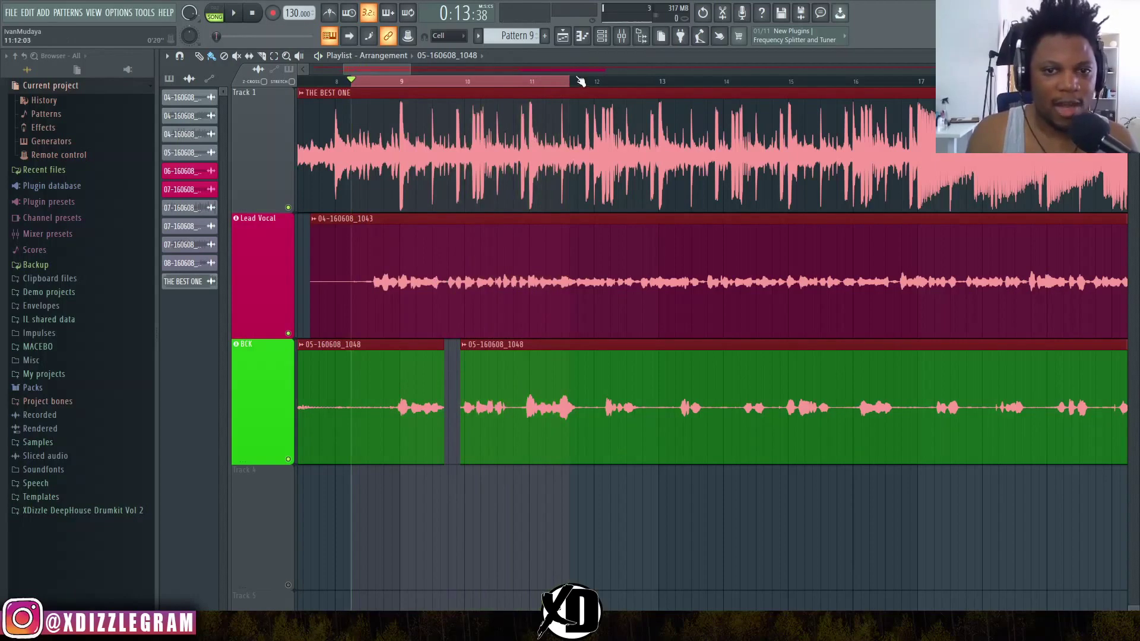
Clear the playback selection and set the output gain of the Lead Vocal's SSLChannel Stereo to 8.0 dB
drag(581, 81, 692, 82)
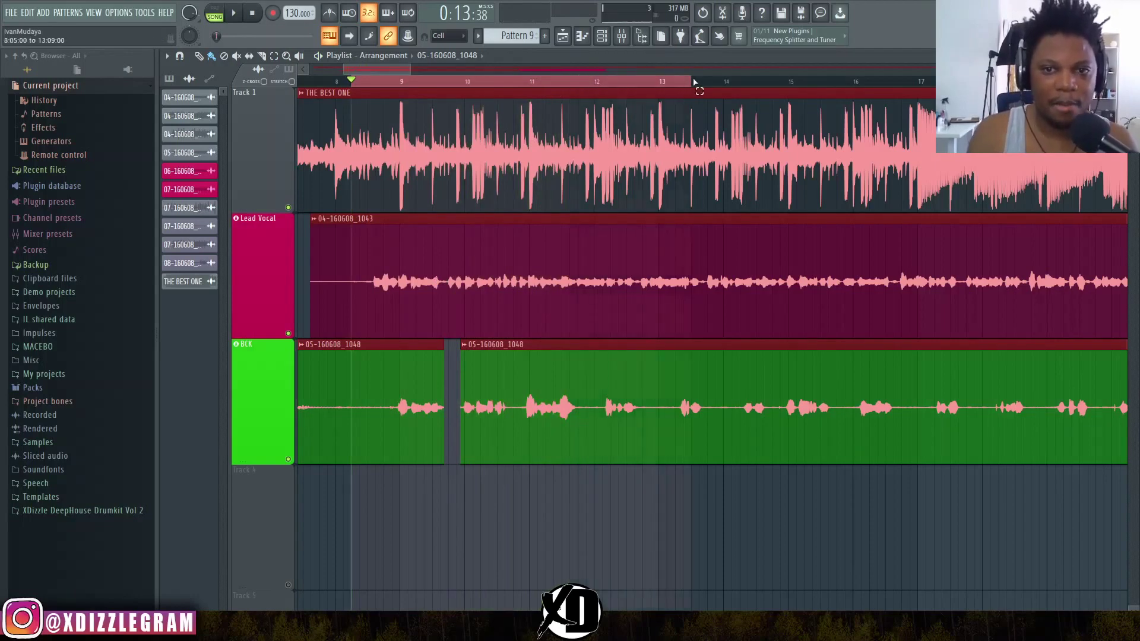
click(367, 84)
double_click(454, 282)
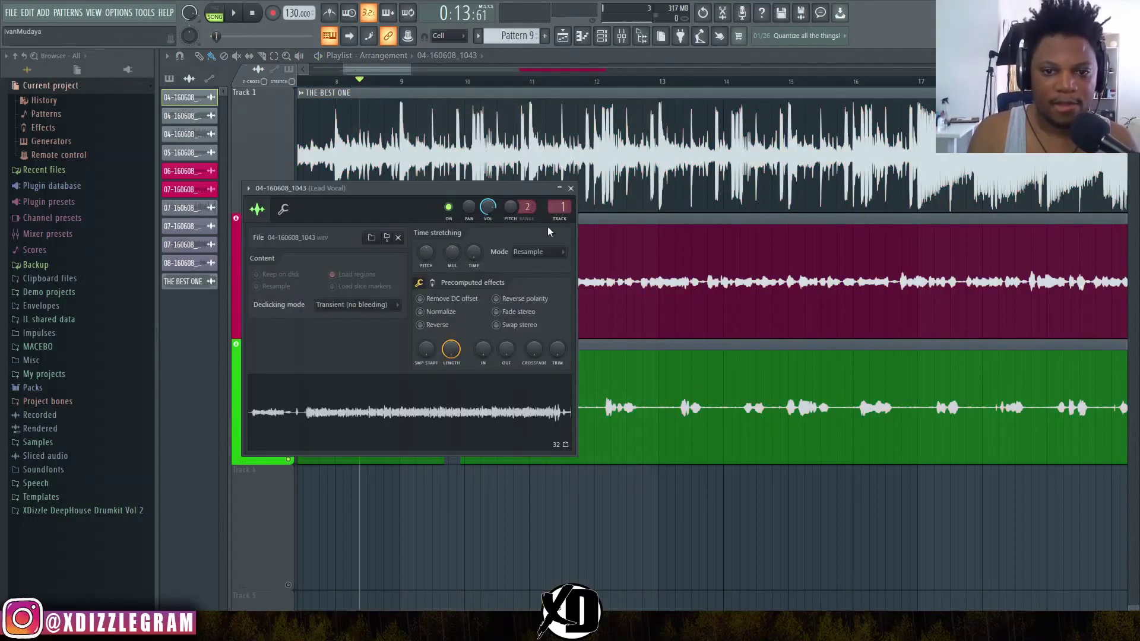
click(560, 208)
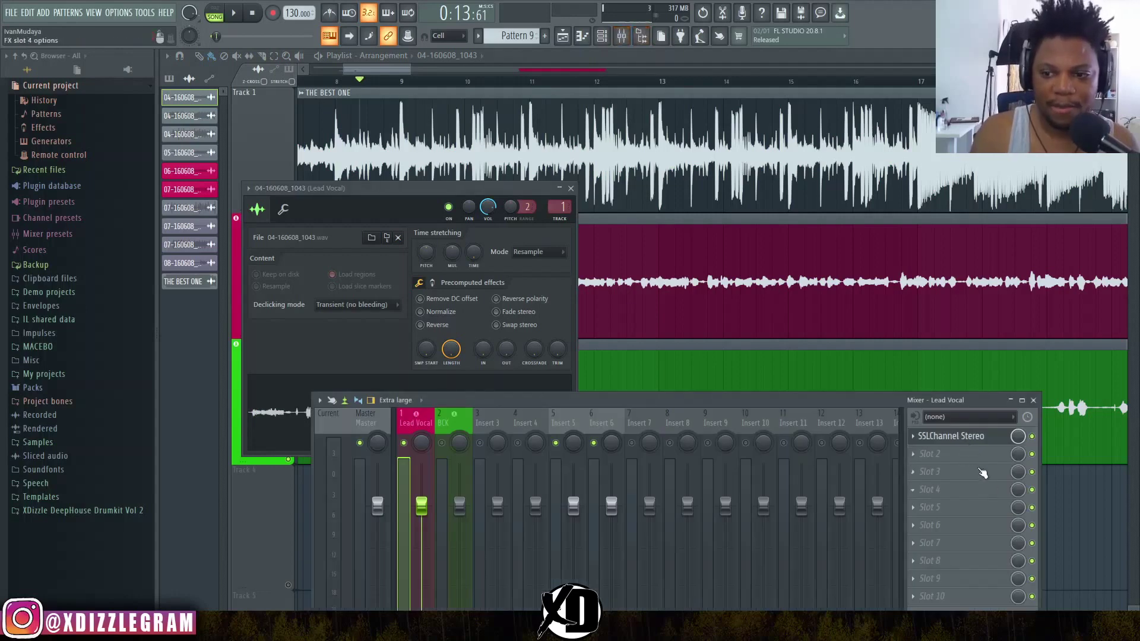
click(963, 437)
mouse_move(628, 324)
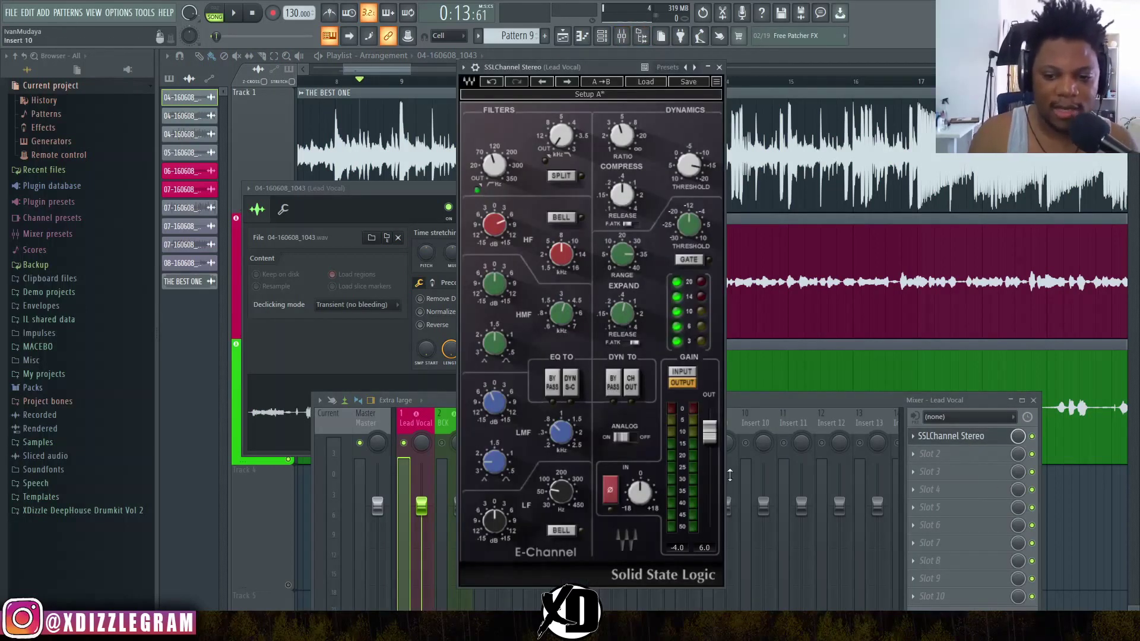
drag(709, 437, 709, 427)
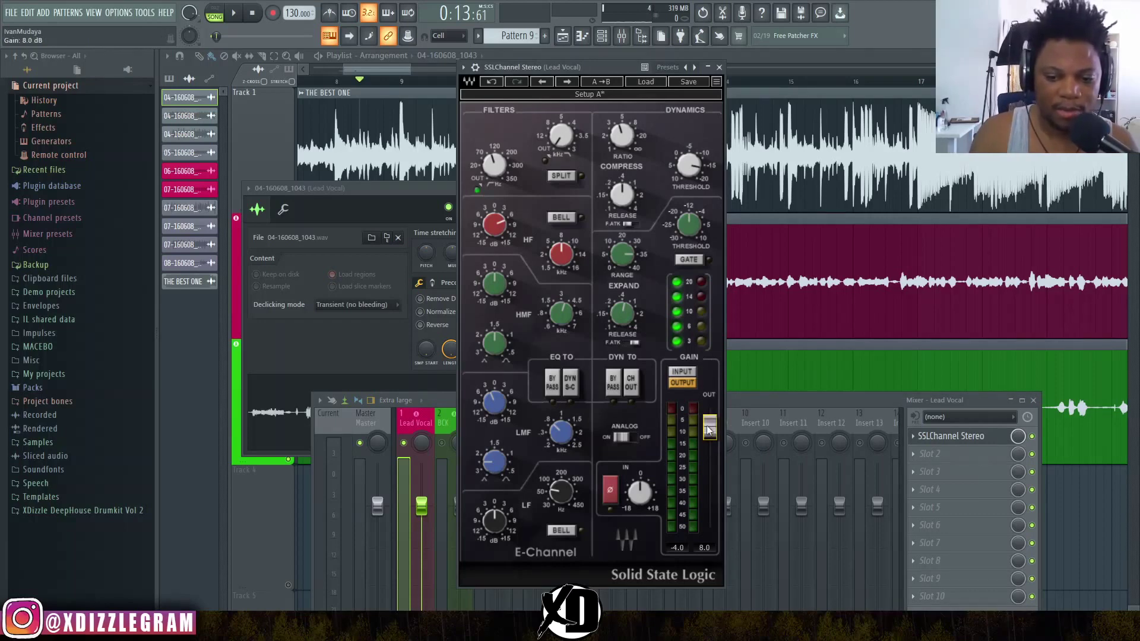
Return to the playlist and play the lead vocal with the instrumental from about bar 8.4 to judge its level
click(389, 101)
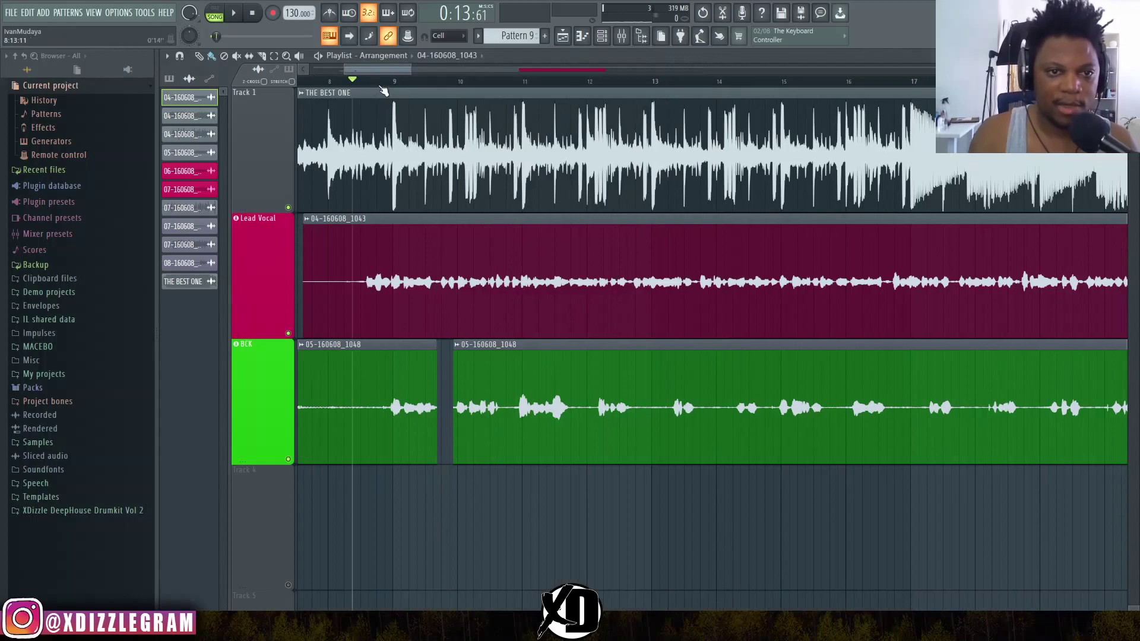
key(space)
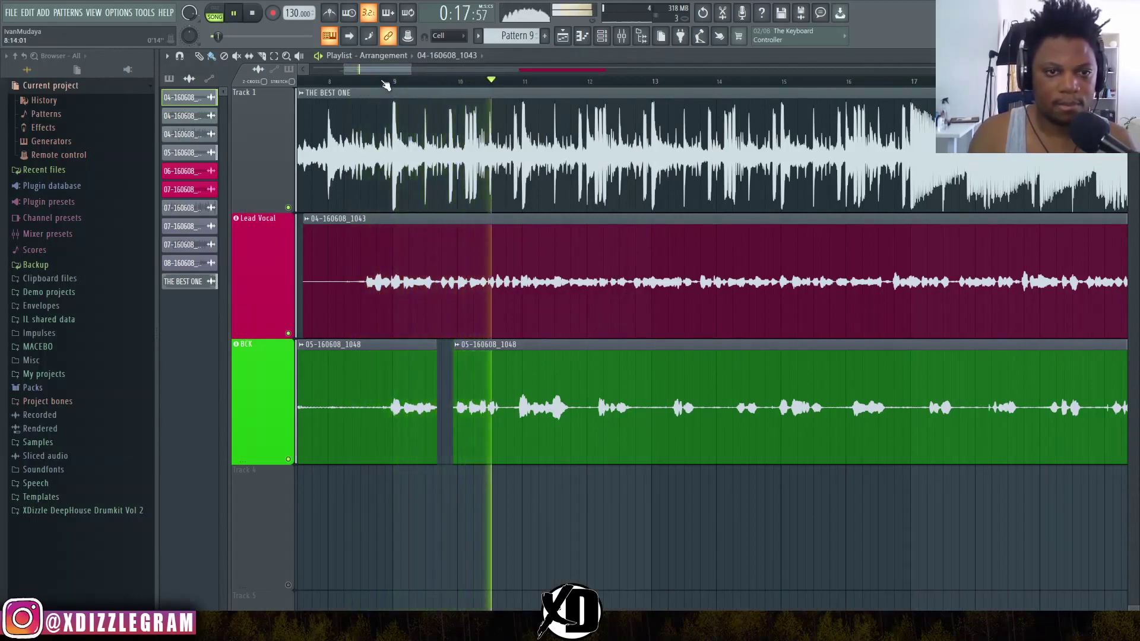
scroll(386, 85, down, 1)
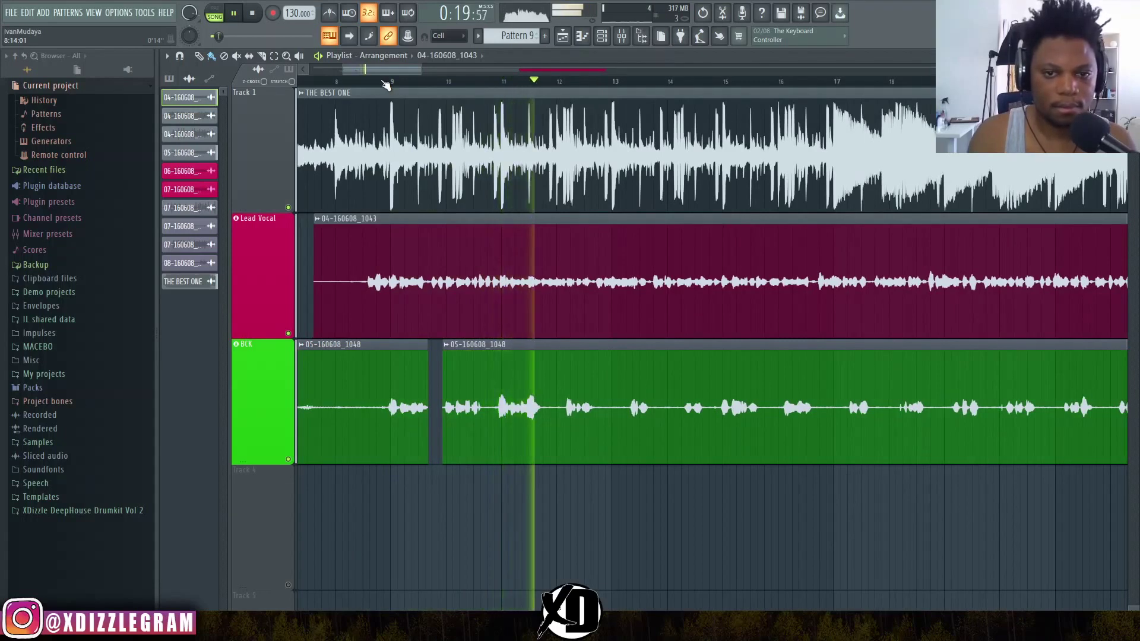
key(space)
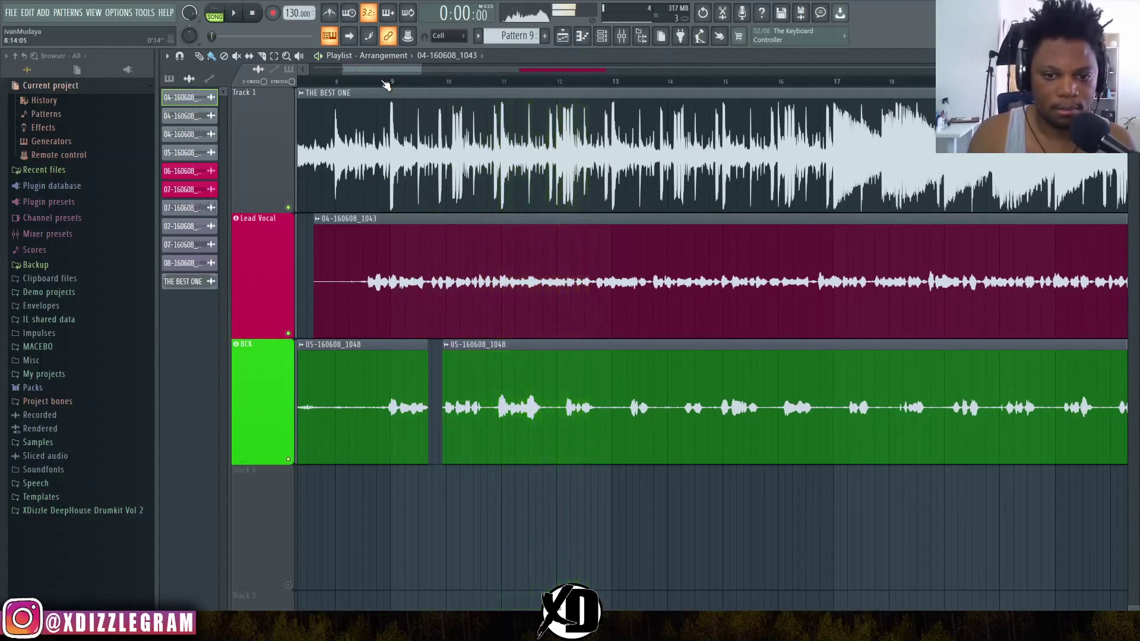
Copy the Lead Vocal's SSLChannel Stereo with its settings onto the BCK mixer track and move the new plugin window aside
click(622, 36)
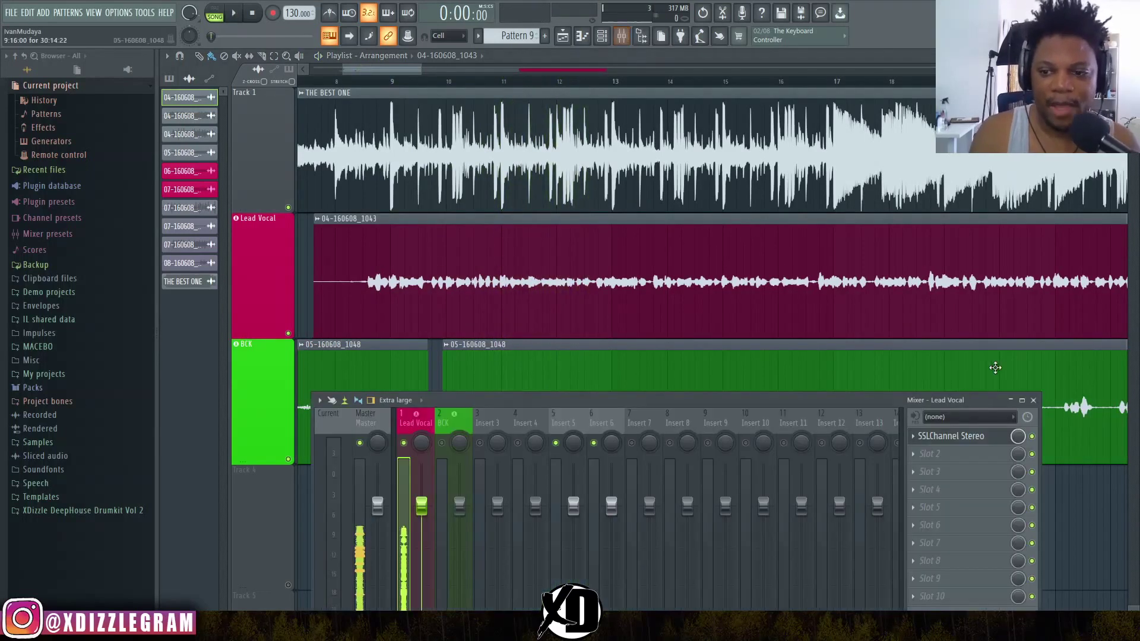
drag(671, 401, 671, 224)
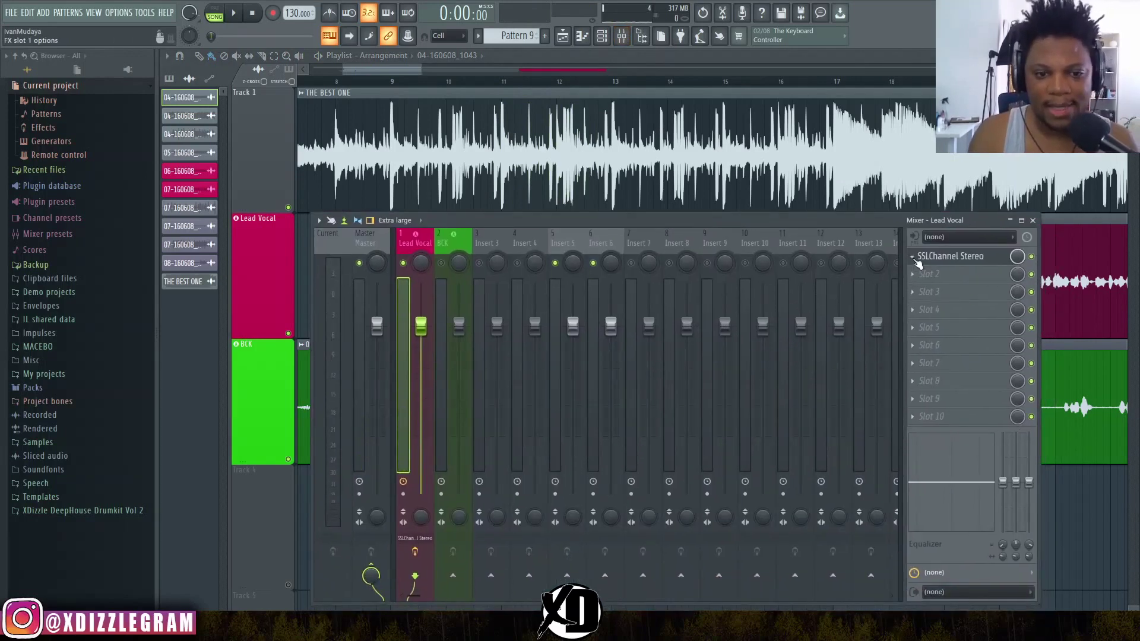
click(917, 260)
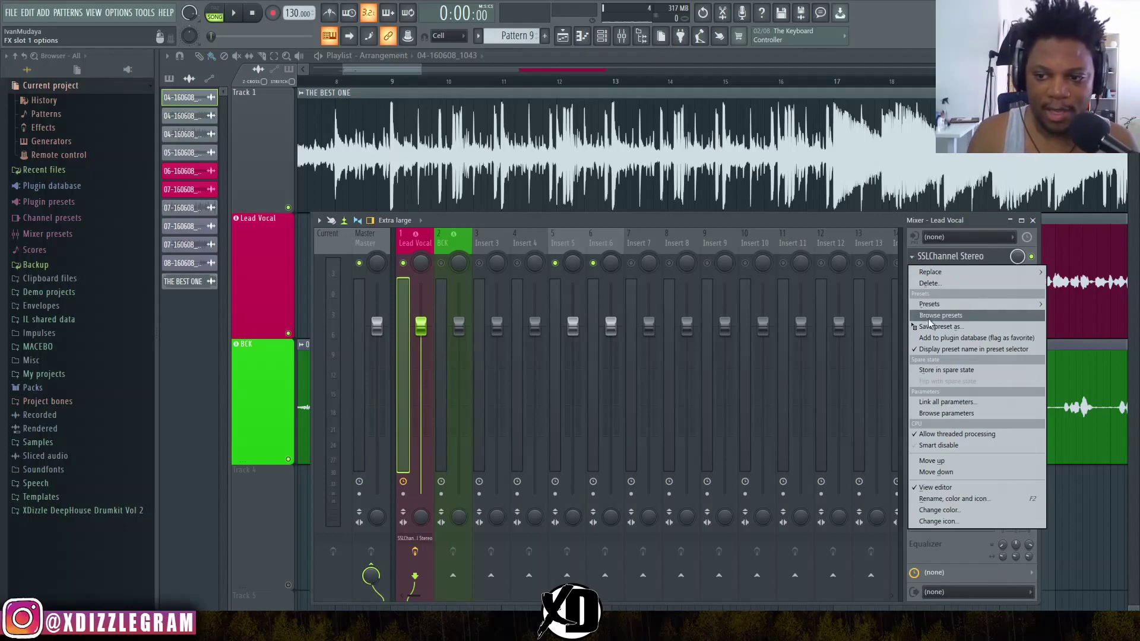
drag(930, 333, 455, 297)
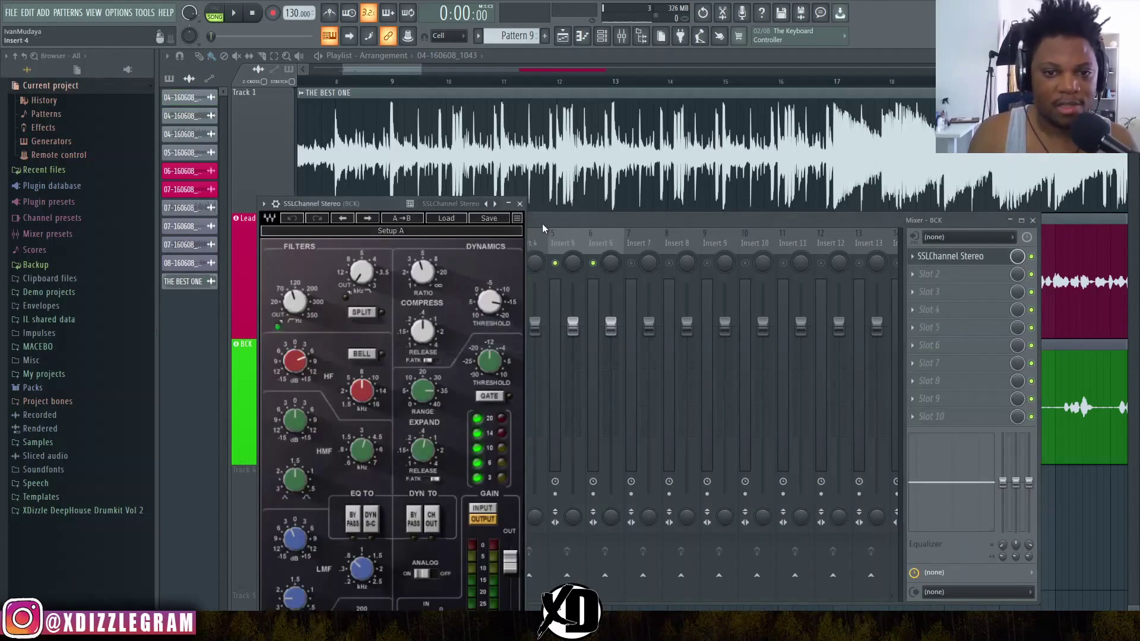
drag(377, 203, 656, 115)
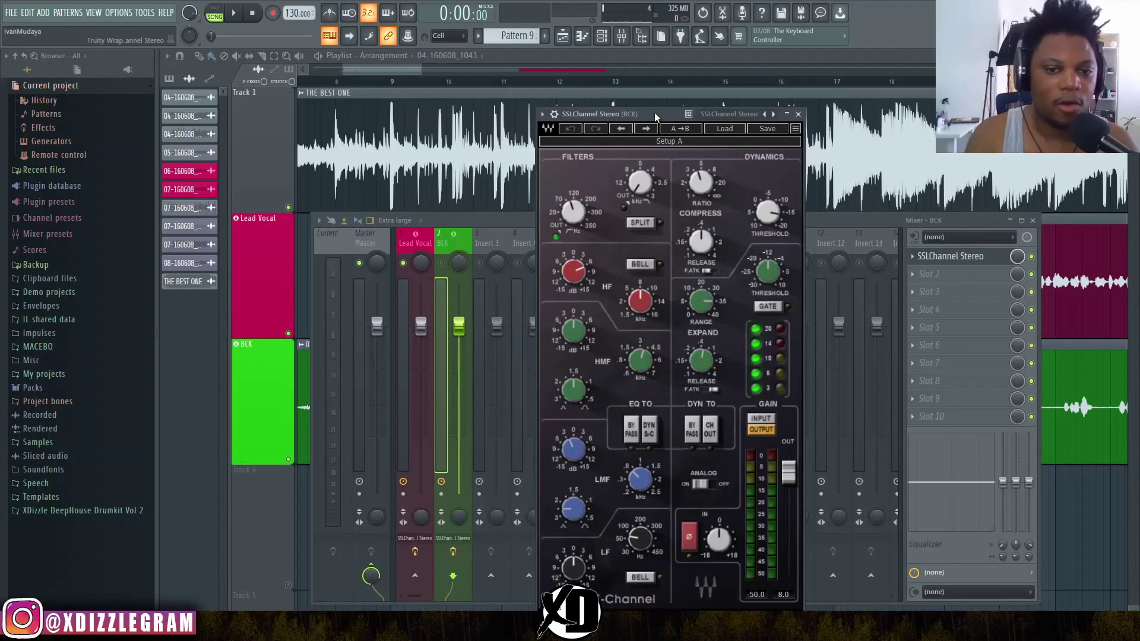
Unmute BCK in the mixer and lower its volume below the lead vocal's, playing the mix from about bar 8.6
click(466, 246)
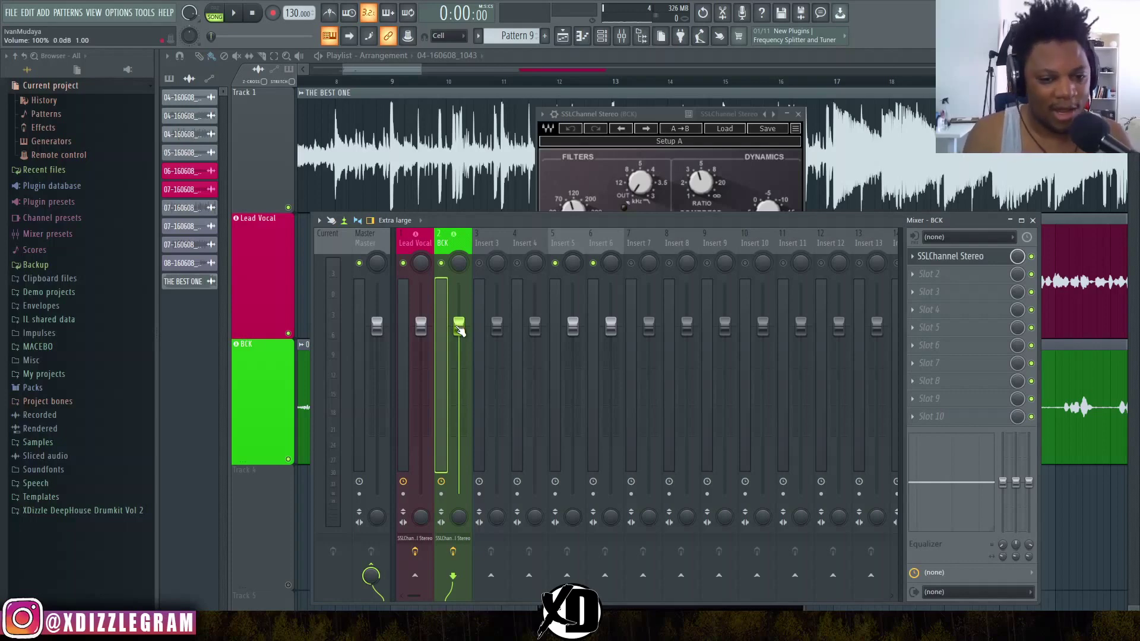
drag(460, 330, 460, 341)
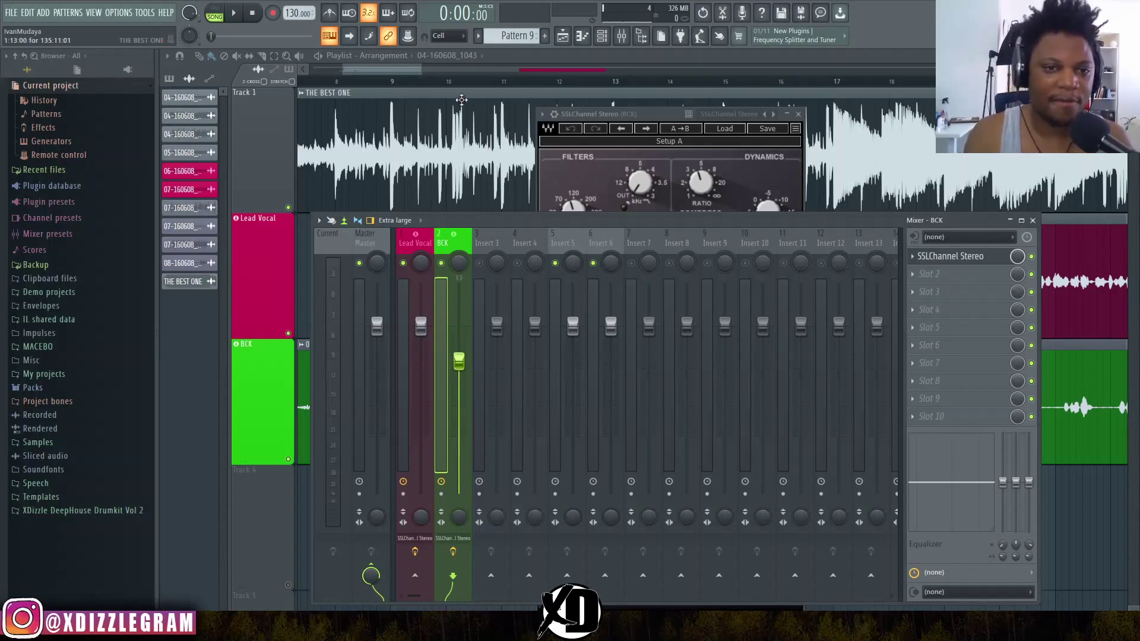
click(398, 70)
click(370, 81)
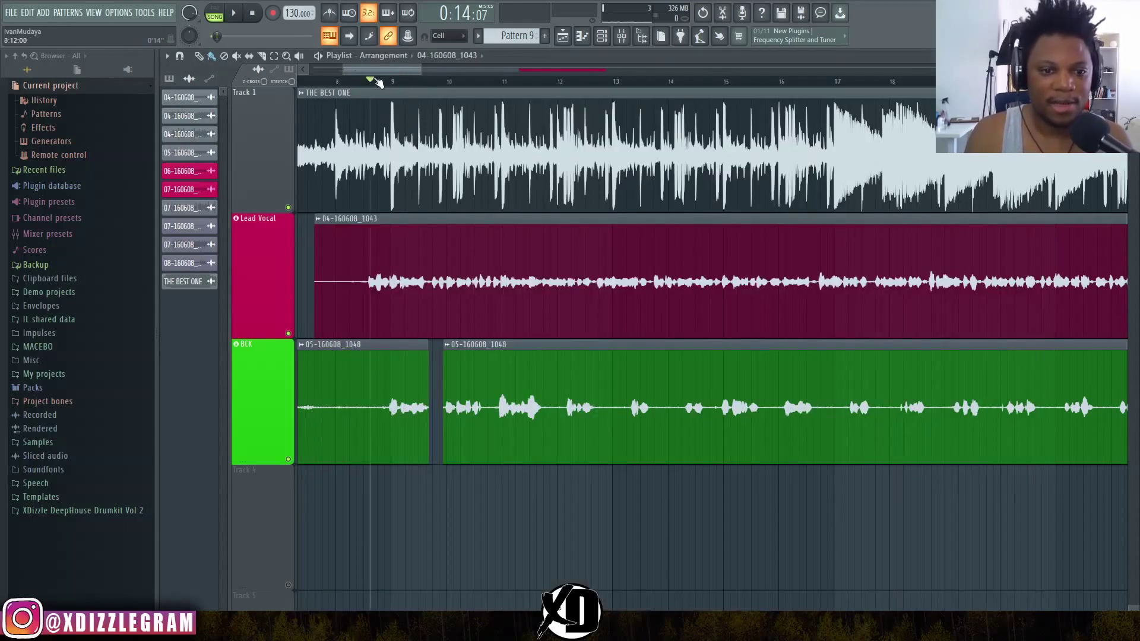
key(space)
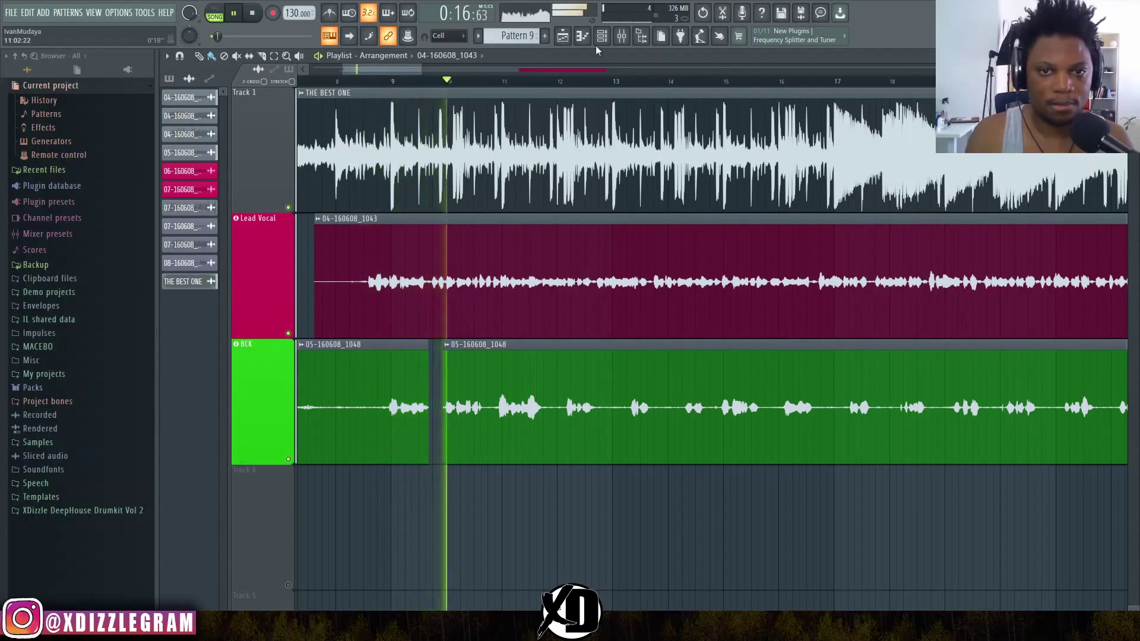
Raise BCK's volume slightly in the mixer and play the mix from about bar 8.5 to judge its balance
click(621, 37)
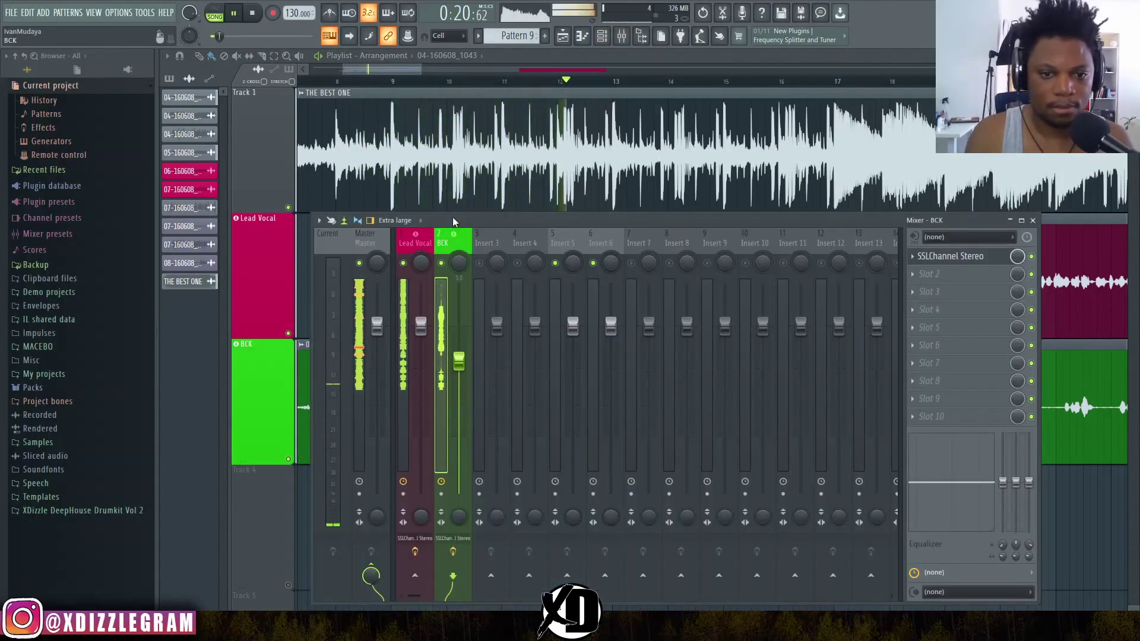
key(space)
drag(458, 361, 458, 342)
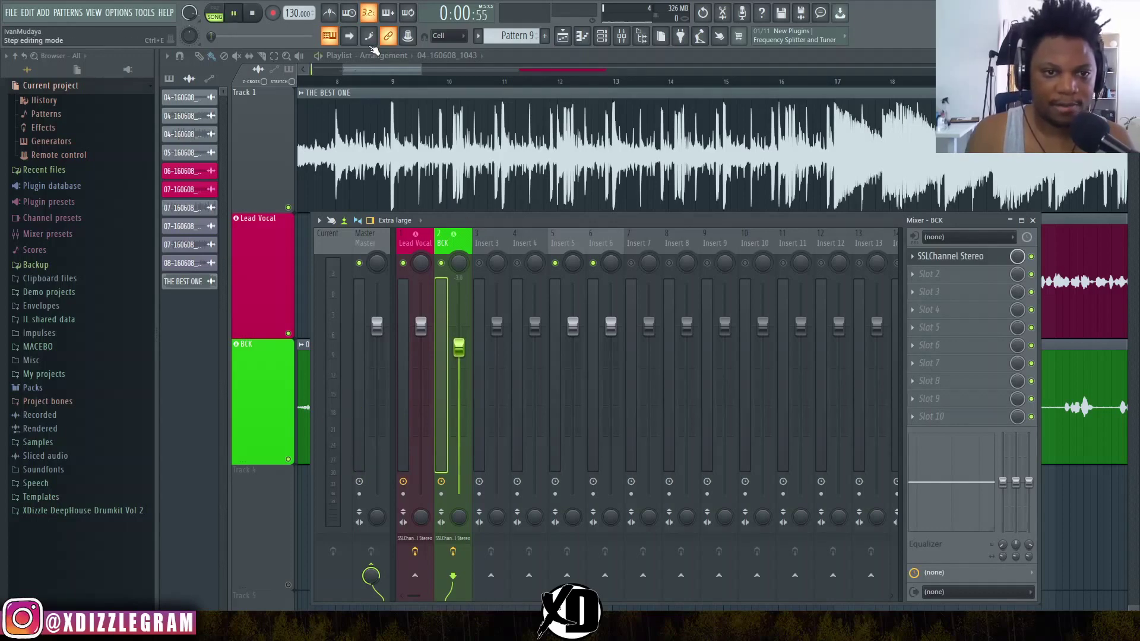
click(367, 80)
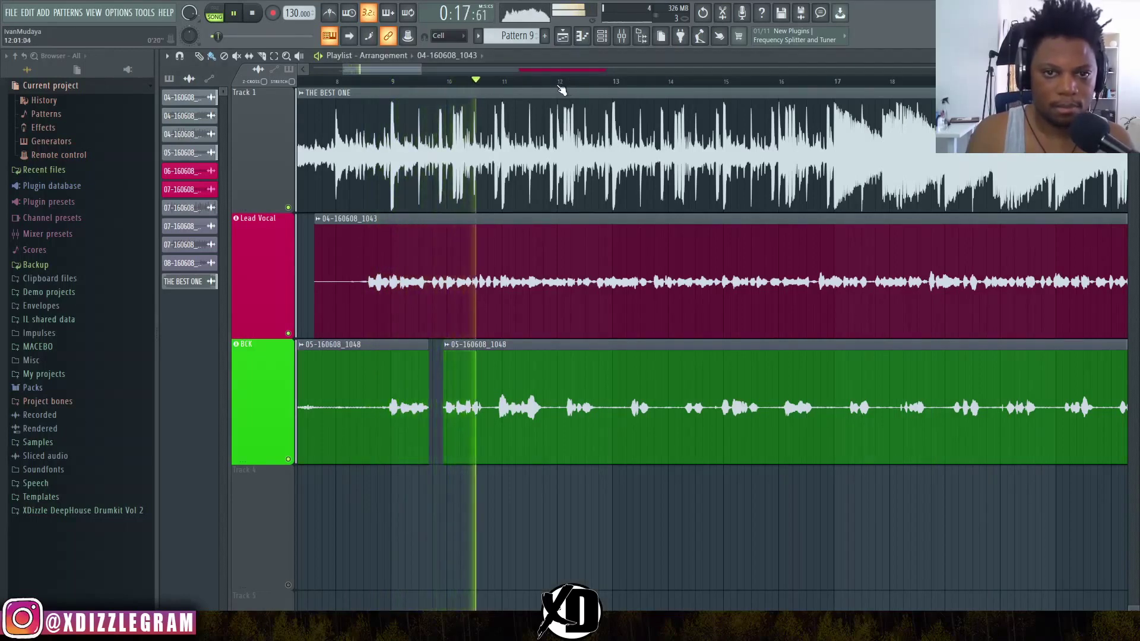
key(space)
Load MagicSwitch into the second effect slot of BCK, switch its effect on, and bypass the slot
click(622, 36)
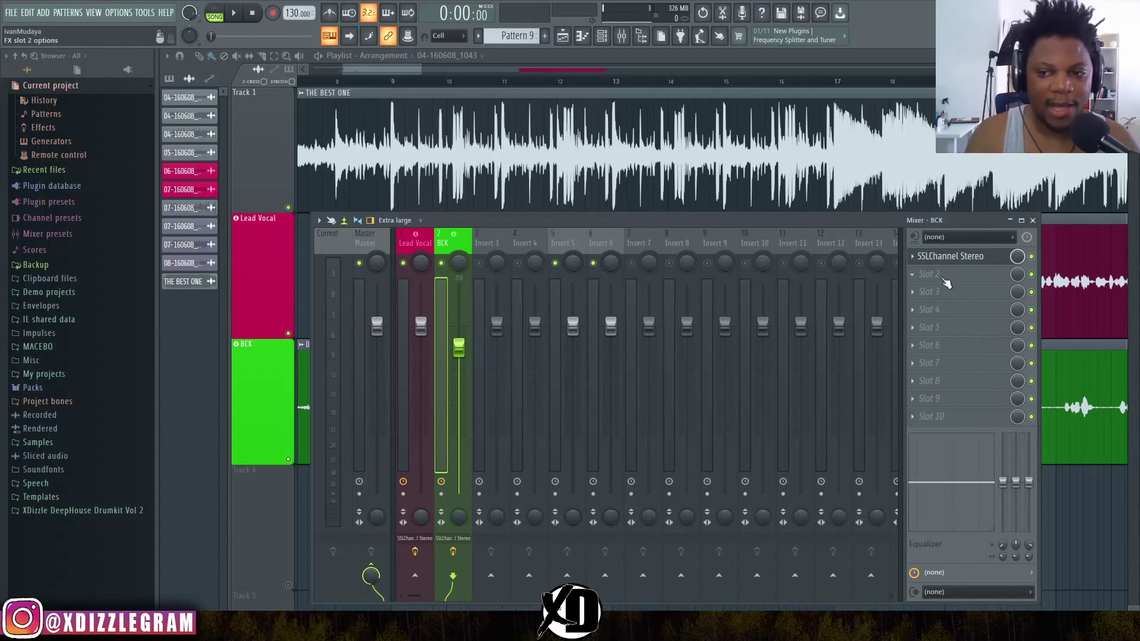
click(946, 283)
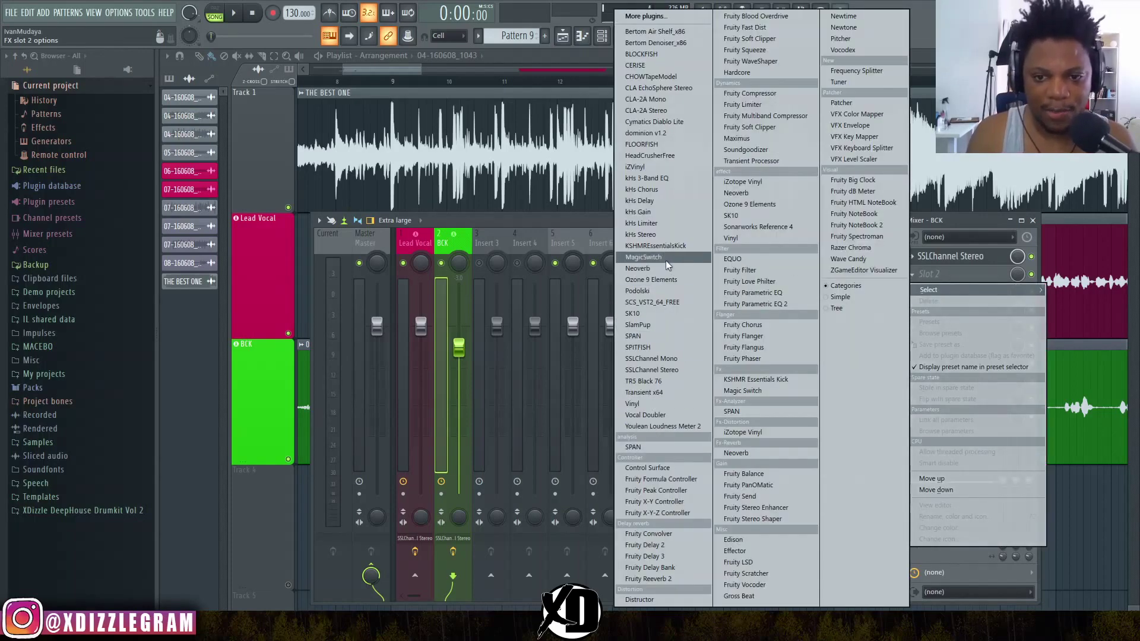
click(647, 257)
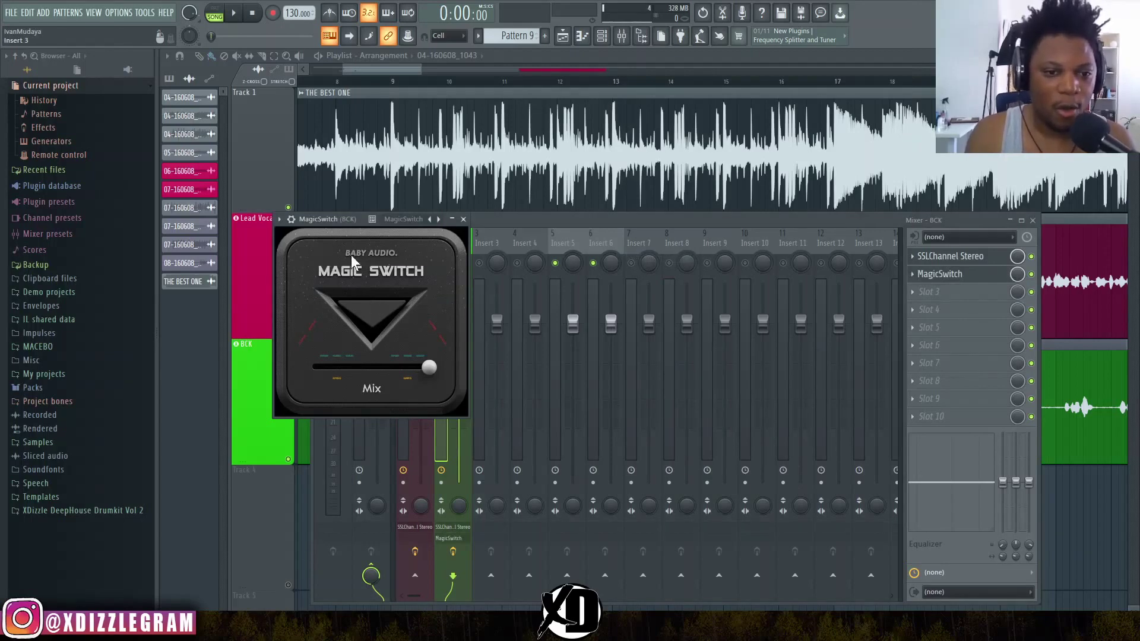
drag(340, 224, 565, 205)
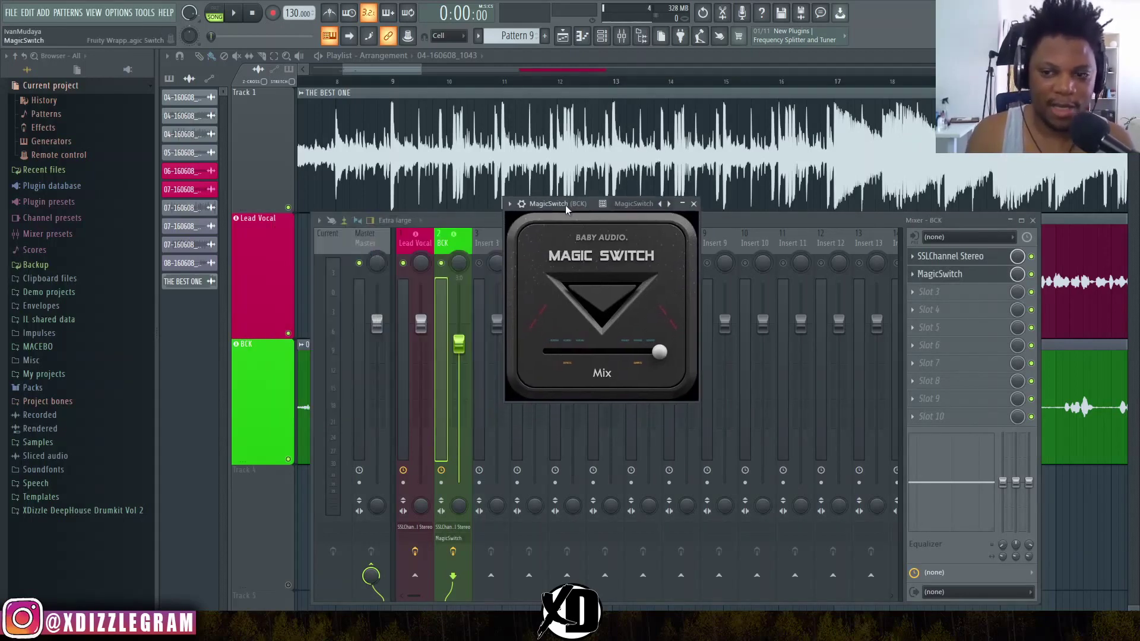
click(596, 310)
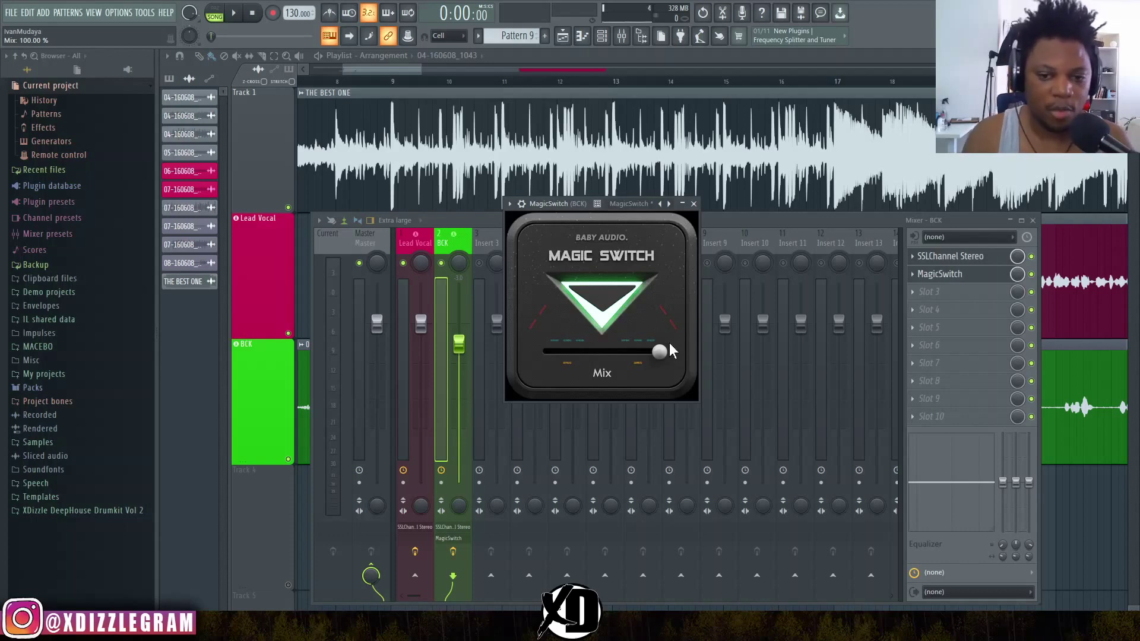
click(1034, 280)
Select about bars 10 to 13 for playback and solo the BCK track in the playlist
click(399, 88)
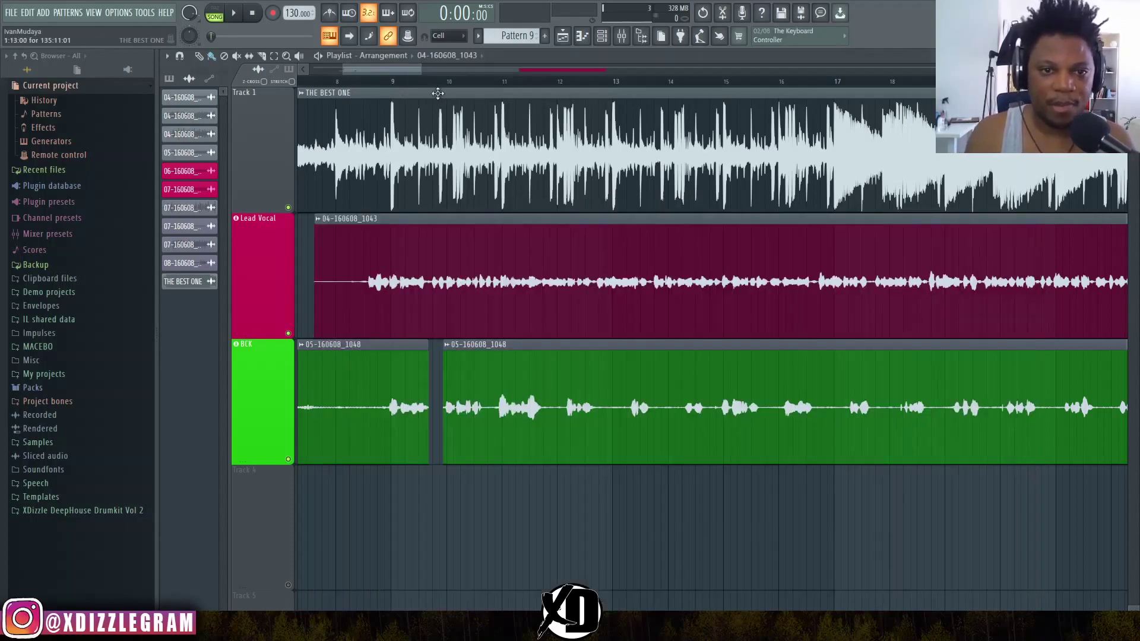
drag(448, 87, 618, 86)
right_click(288, 457)
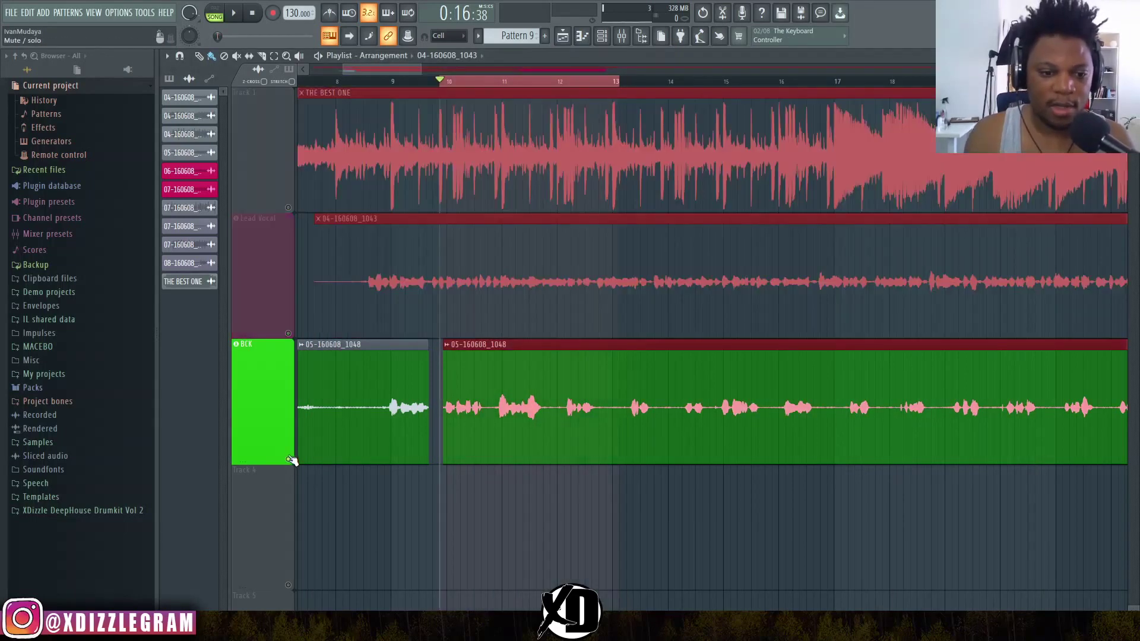
Open BCK's MagicSwitch and play the selected section of the soloed vocal with the effect bypassed
click(621, 35)
click(950, 275)
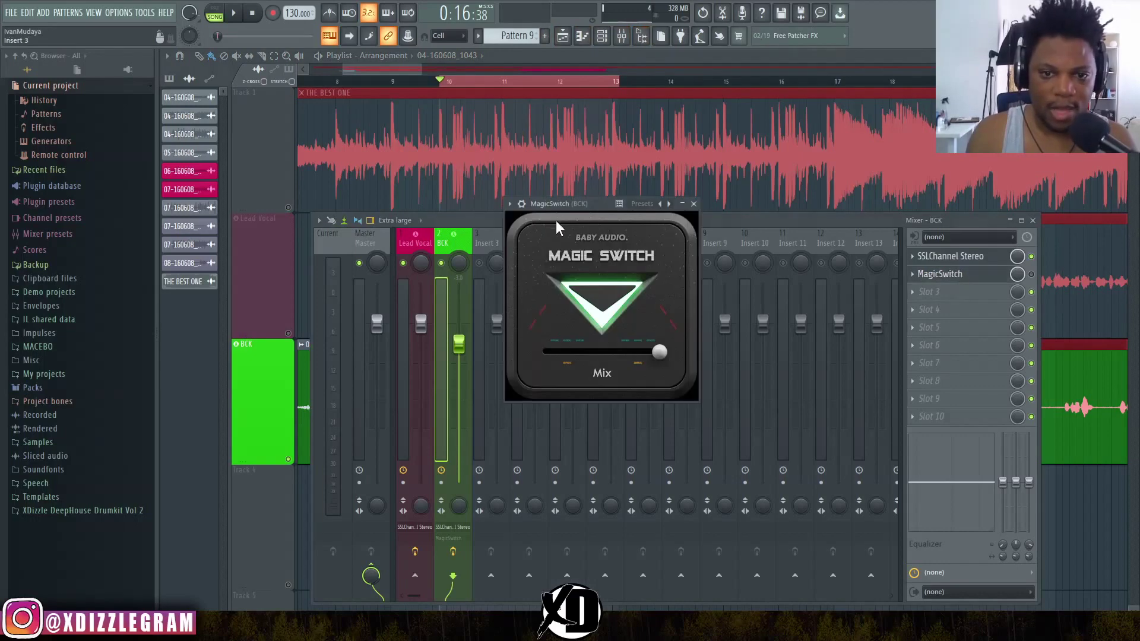
drag(579, 205, 602, 209)
key(space)
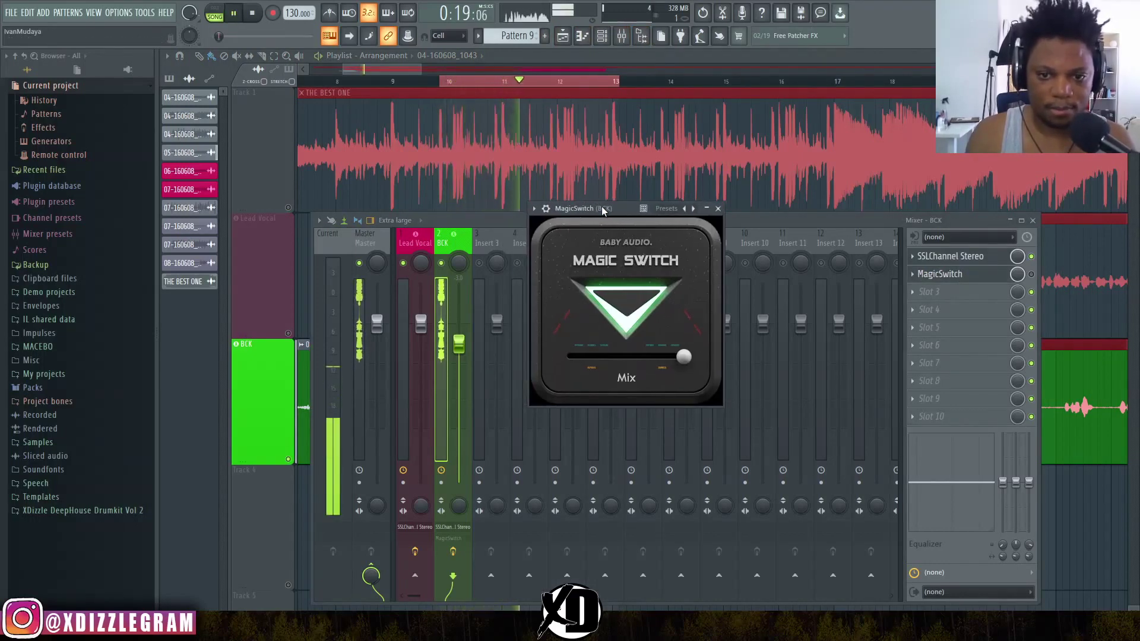
key(space)
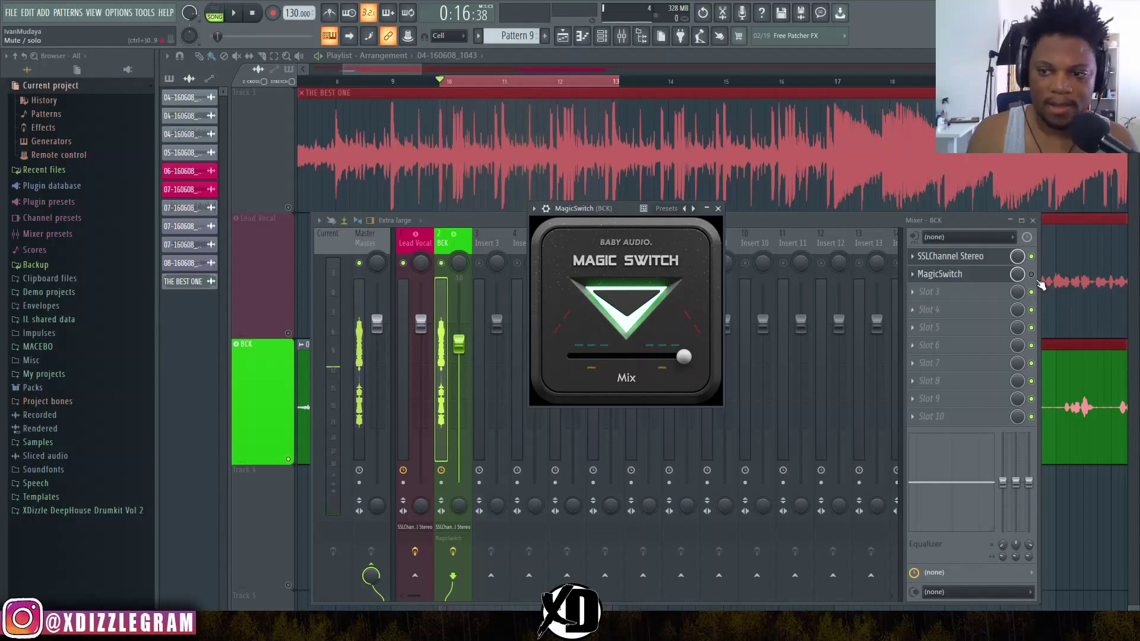
Re-enable MagicSwitch on BCK and replay the selection to hear the vocal with the effect
click(1026, 284)
key(space)
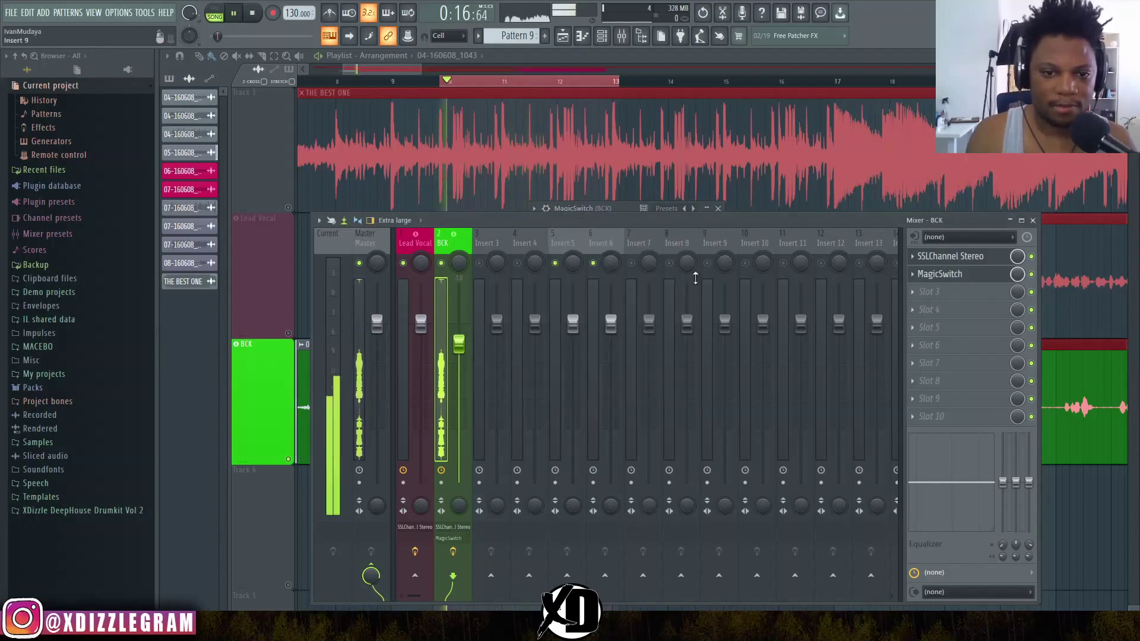
click(622, 206)
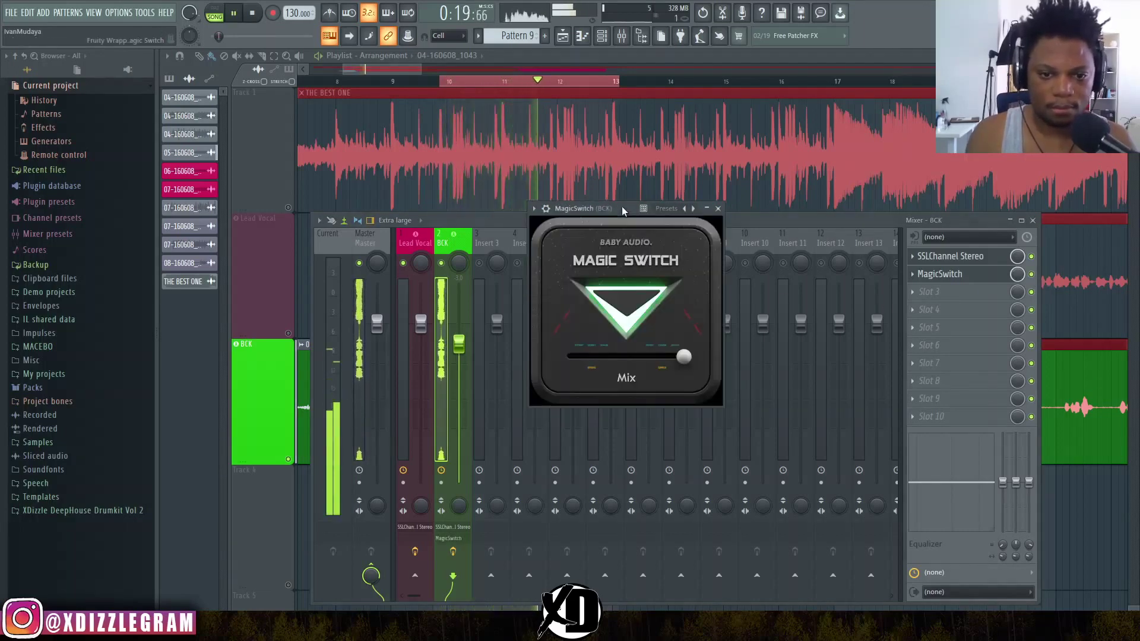
key(space)
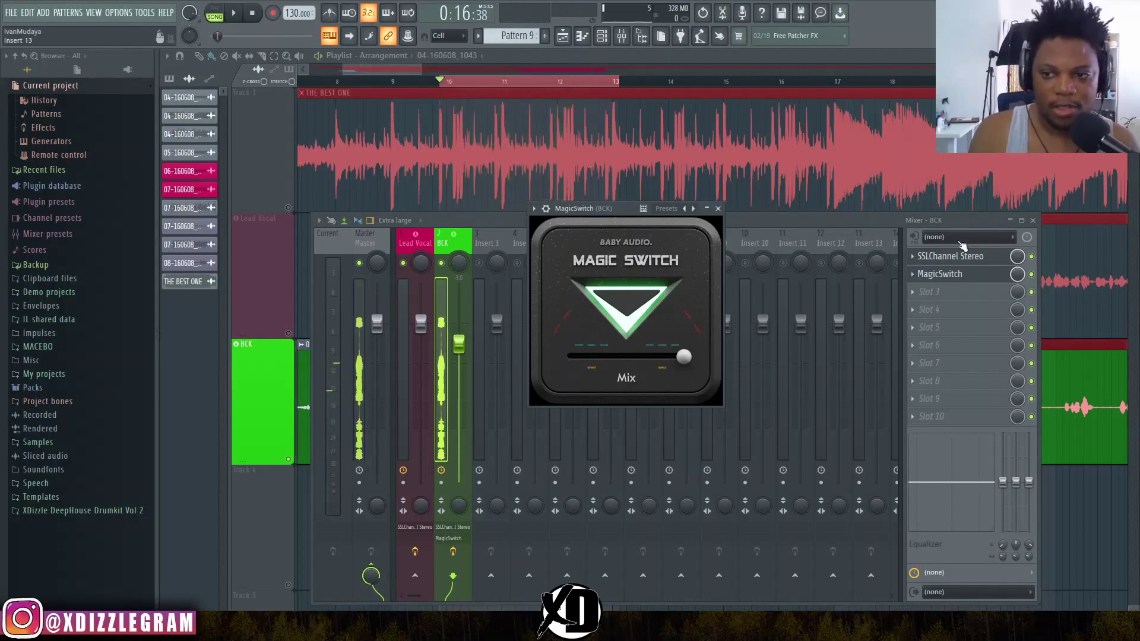
In BCK's SSLChannel Stereo, set the expander range to 40.0 dB and its threshold to -2.5 dB
click(961, 257)
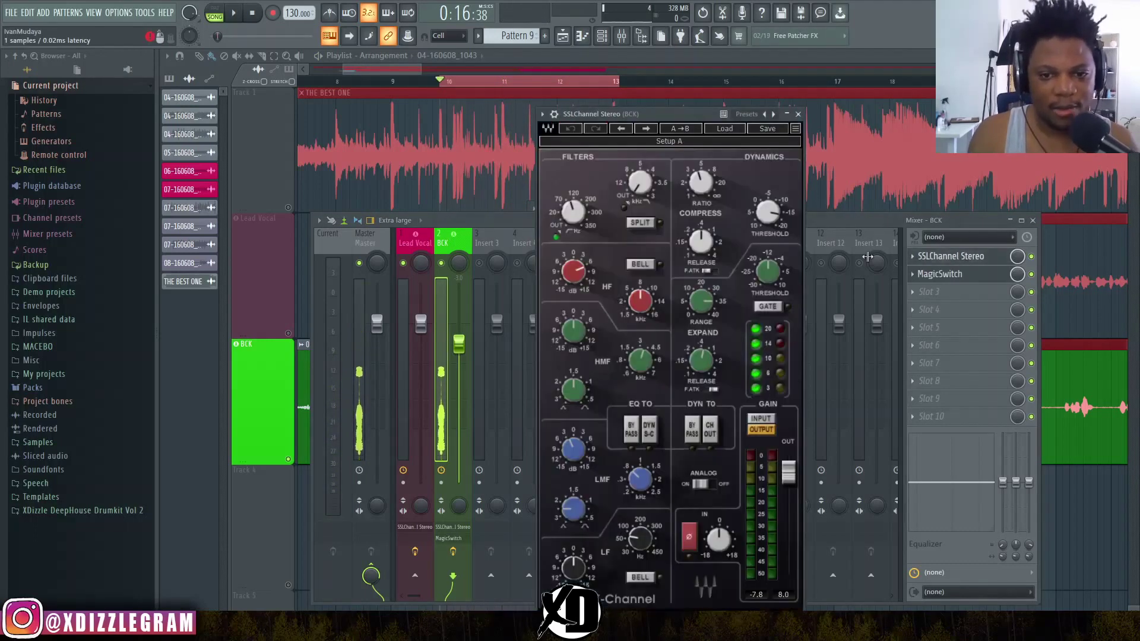
drag(678, 115, 614, 88)
drag(638, 274, 638, 268)
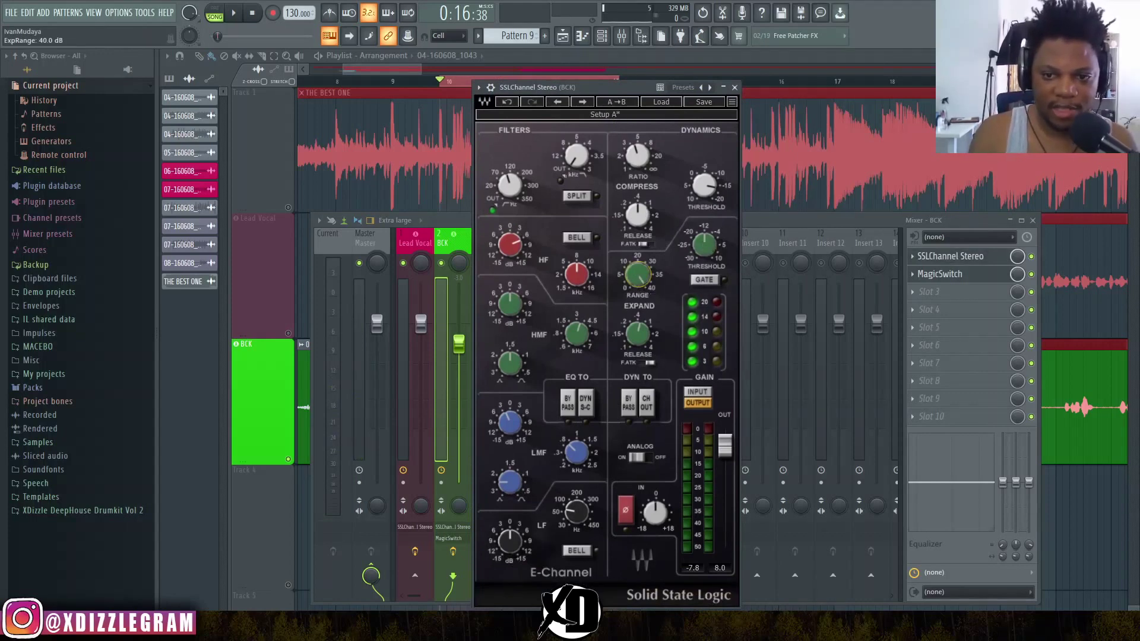
drag(705, 243, 705, 240)
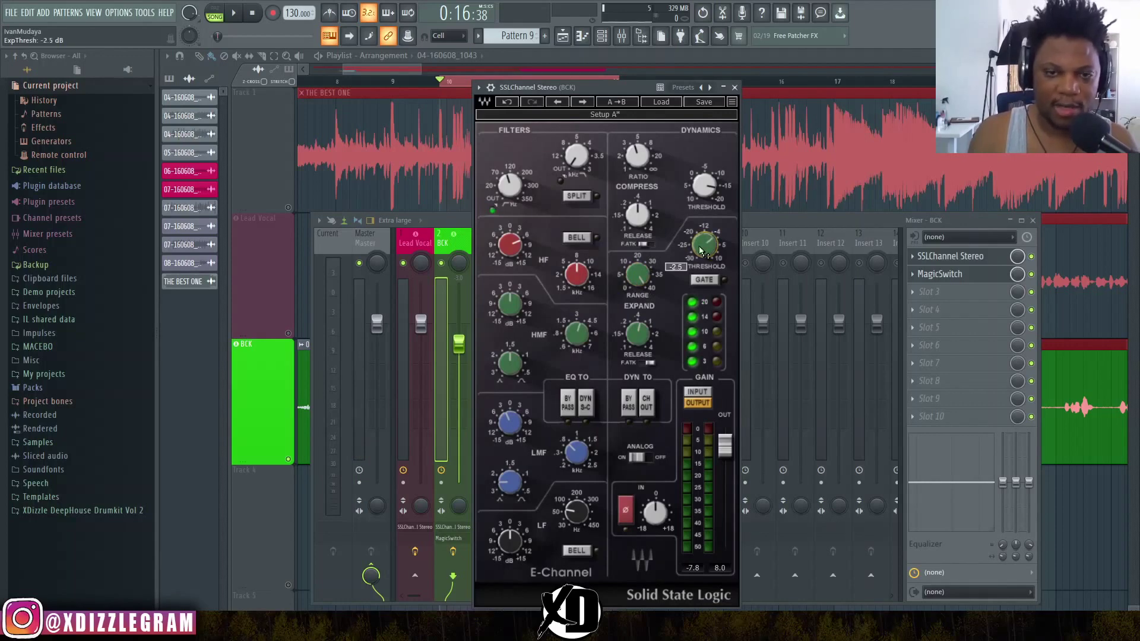
drag(650, 87, 735, 104)
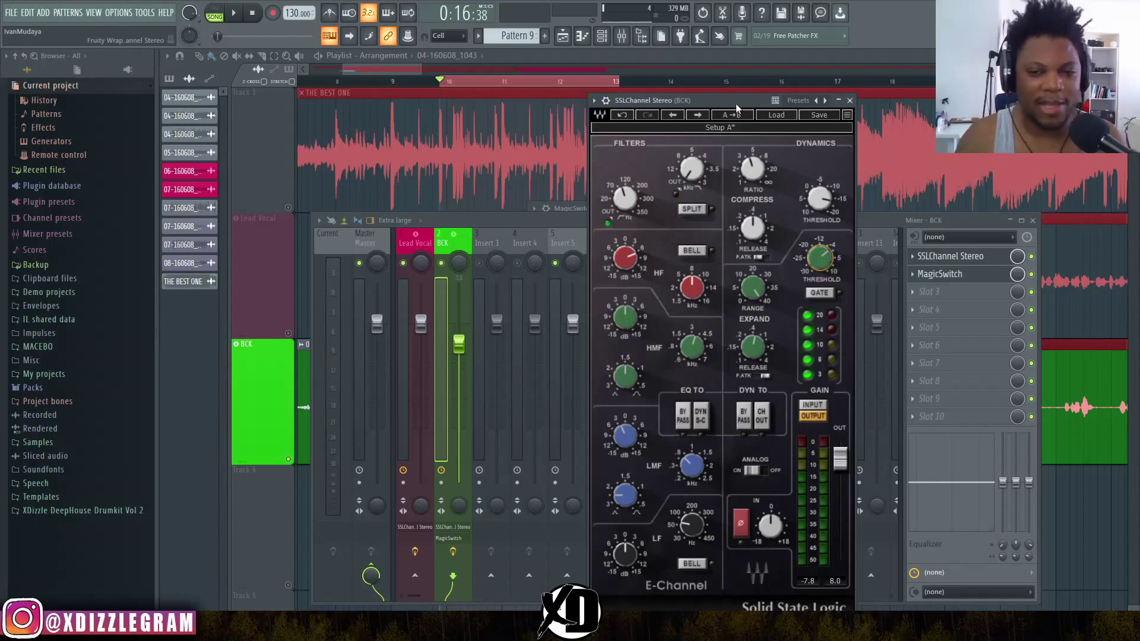
Loop the soloed BCK vocal and try an expander release of 0.13 ms with a range of 22.7 dB
key(space)
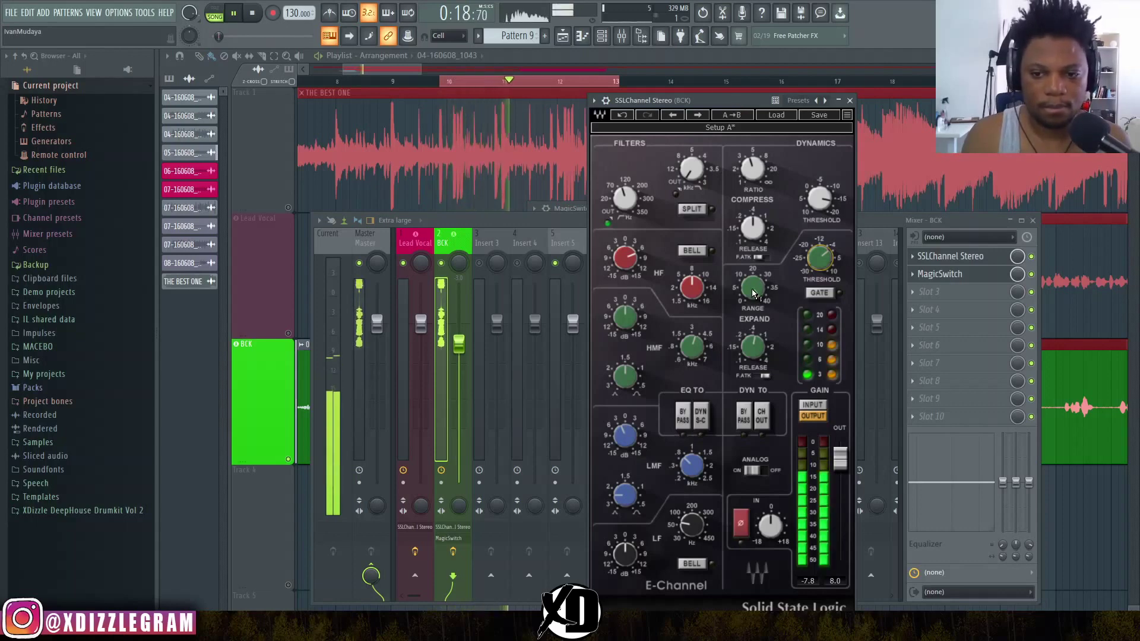
click(753, 349)
drag(753, 349, 753, 356)
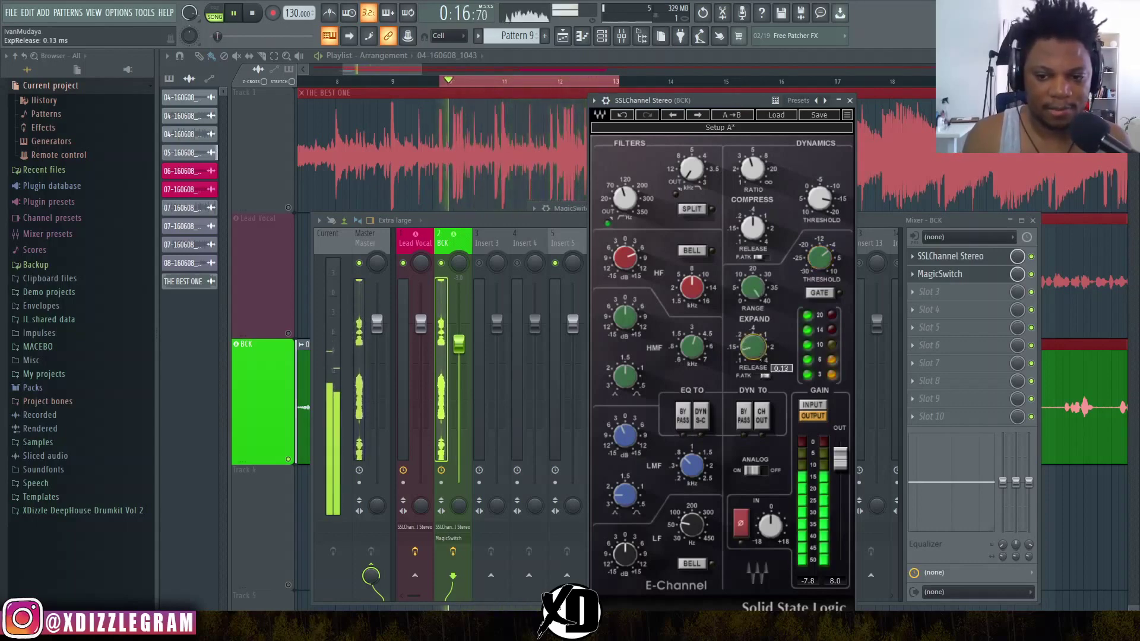
click(753, 288)
drag(753, 288, 757, 292)
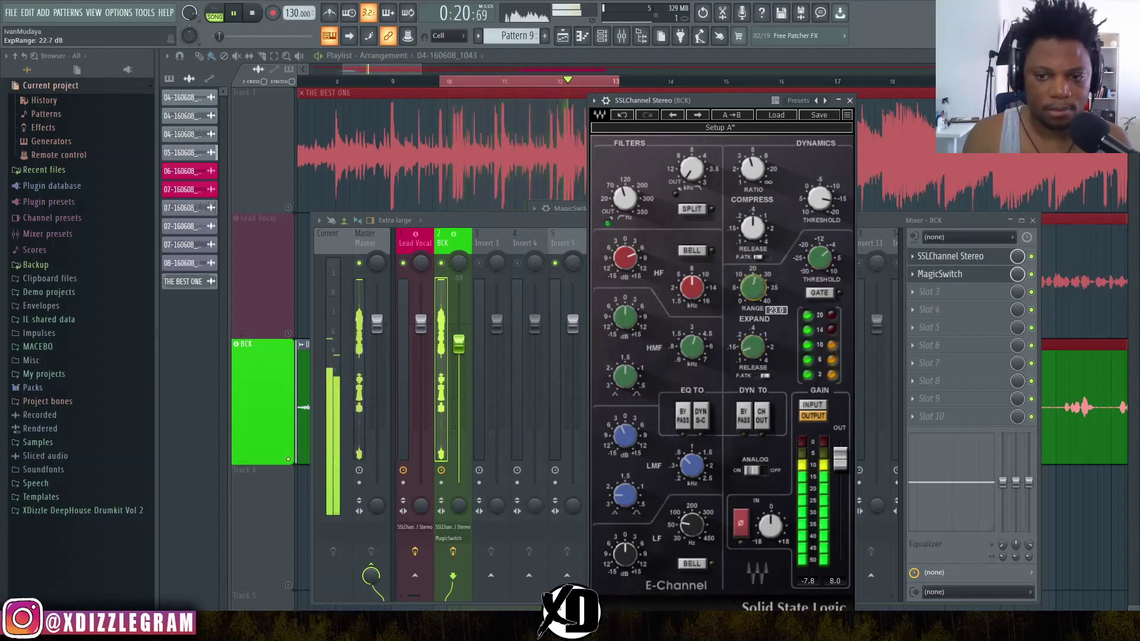
Adjust BCK's expander release, trying 0.12 ms and 3.58 ms while listening to the looped selection
click(757, 352)
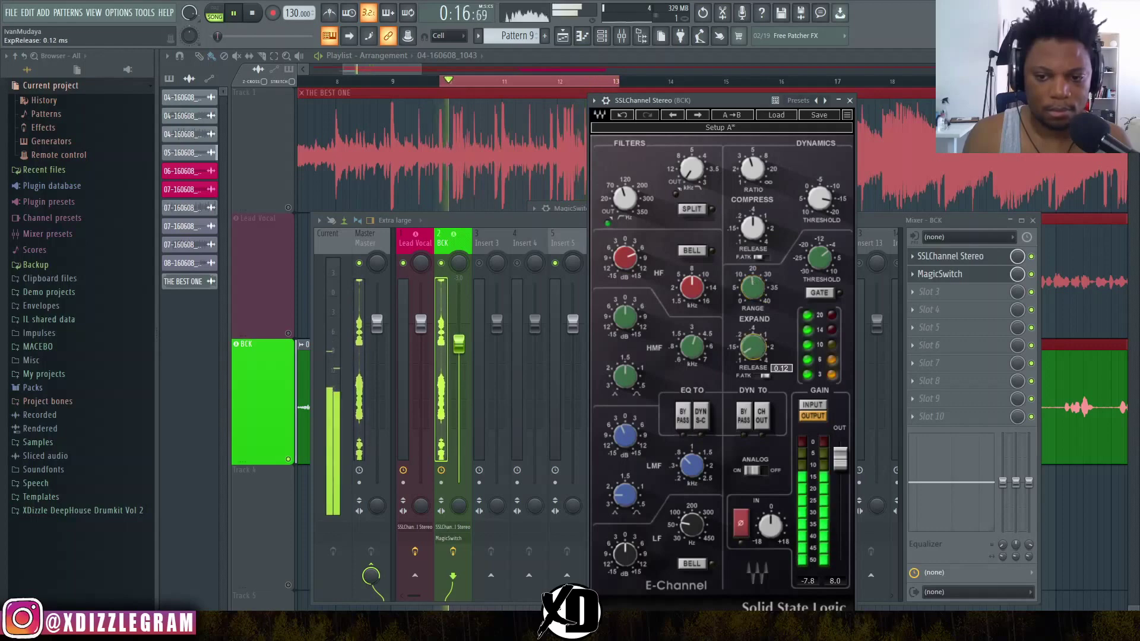
drag(757, 354, 754, 351)
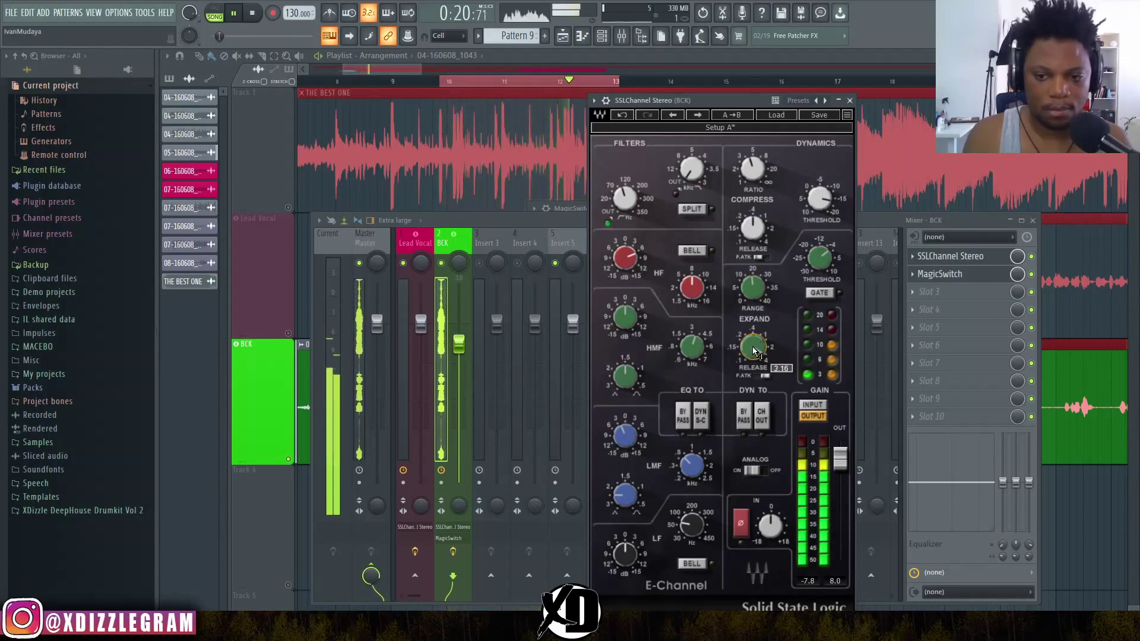
key(space)
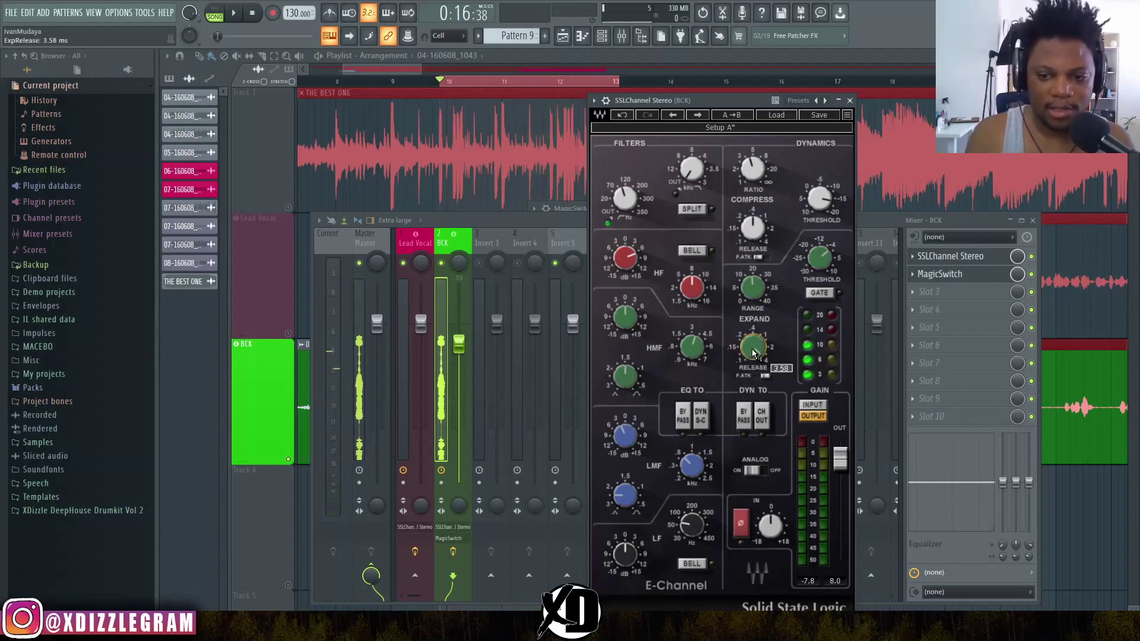
key(space)
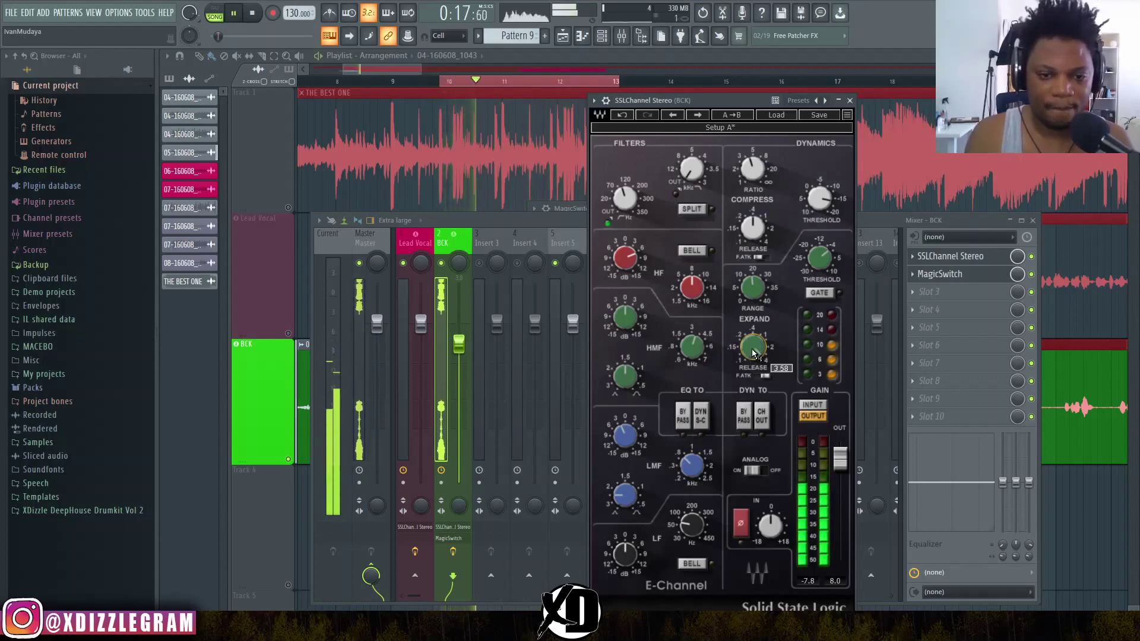
key(space)
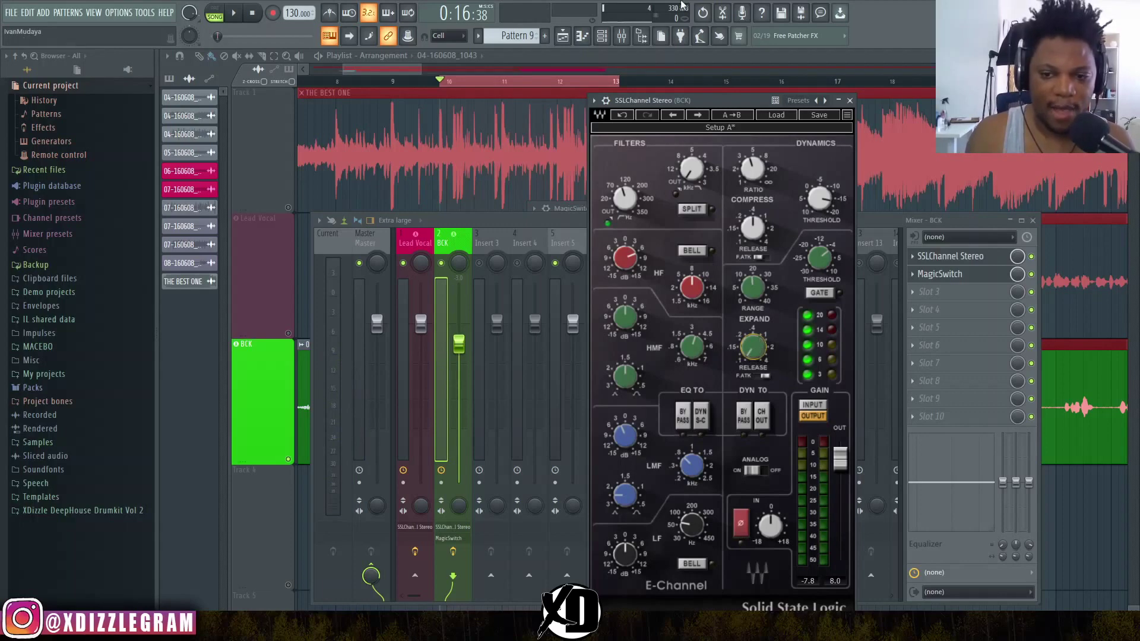
Try expander thresholds of -17.0 dB and 6.7 dB on BCK, replaying the selection to compare them
key(space)
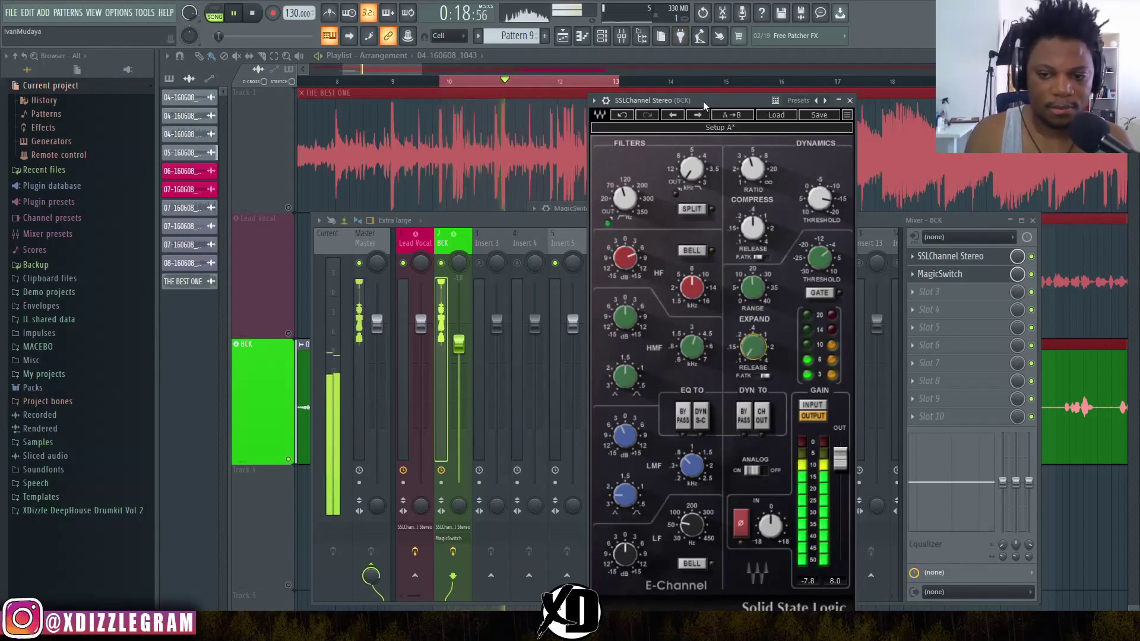
key(space)
drag(822, 260, 822, 258)
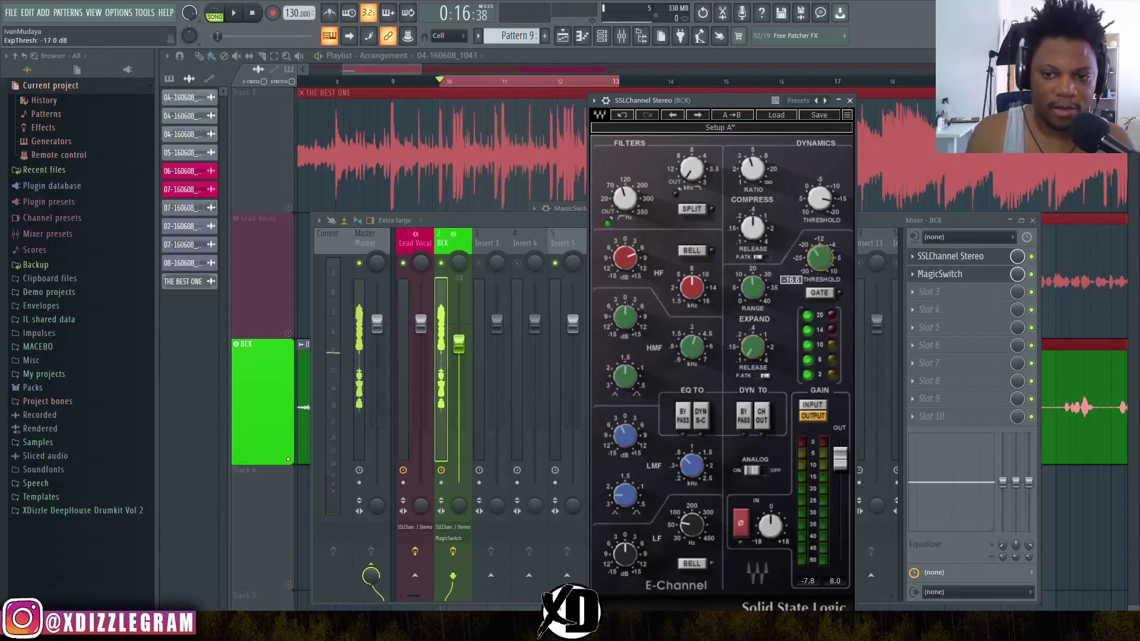
key(space)
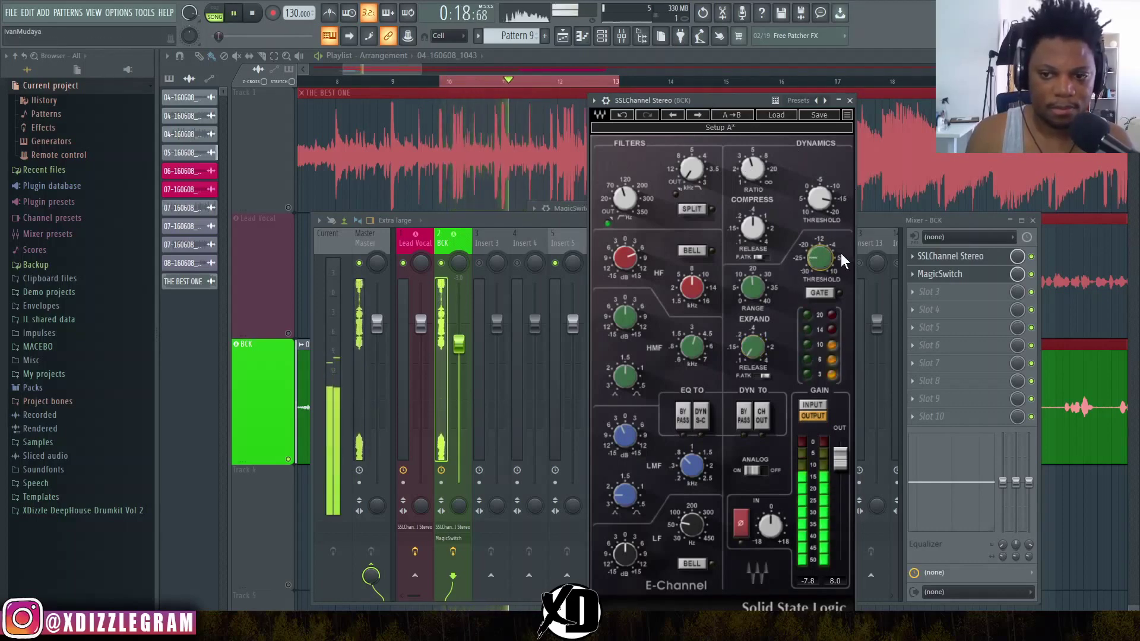
key(space)
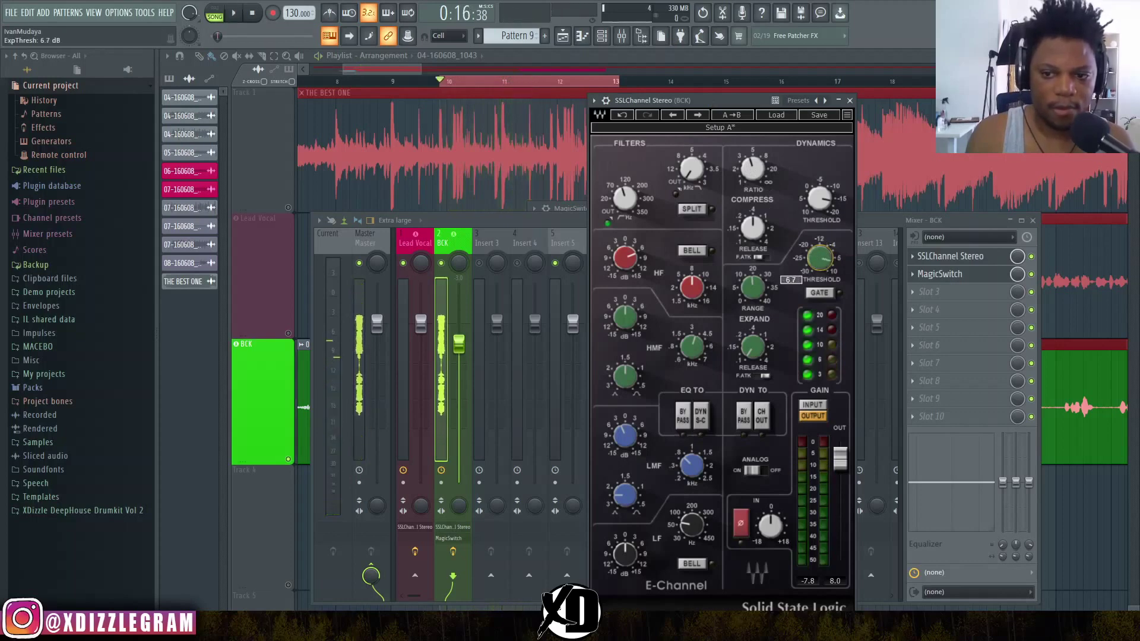
Lower BCK's expander threshold during playback and set the expander range to 40.0 dB
key(space)
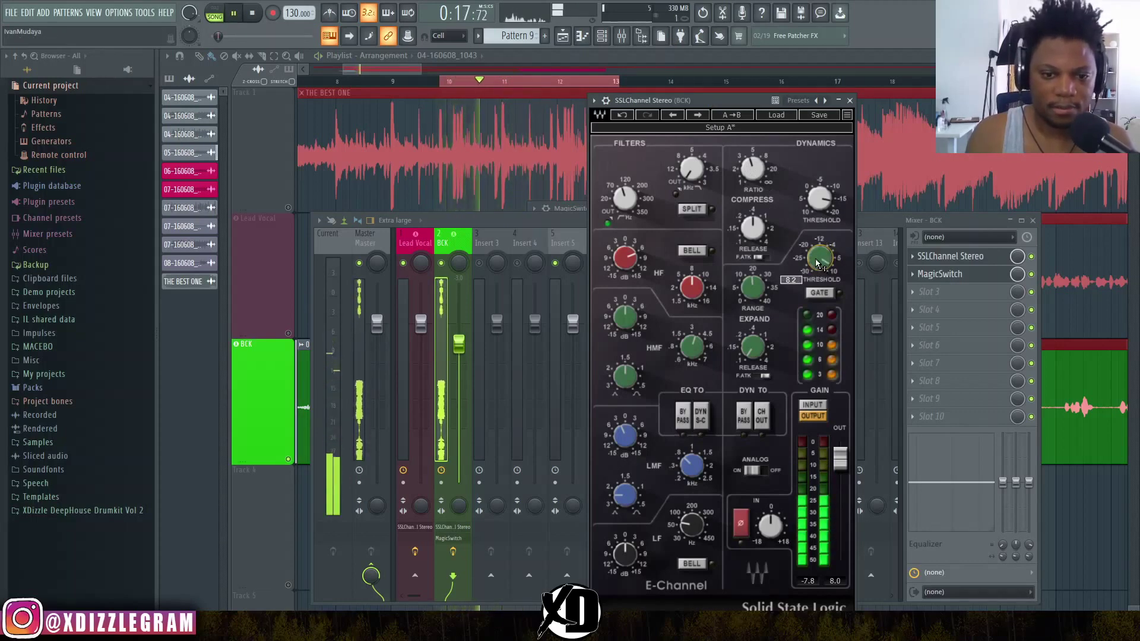
drag(817, 263, 817, 283)
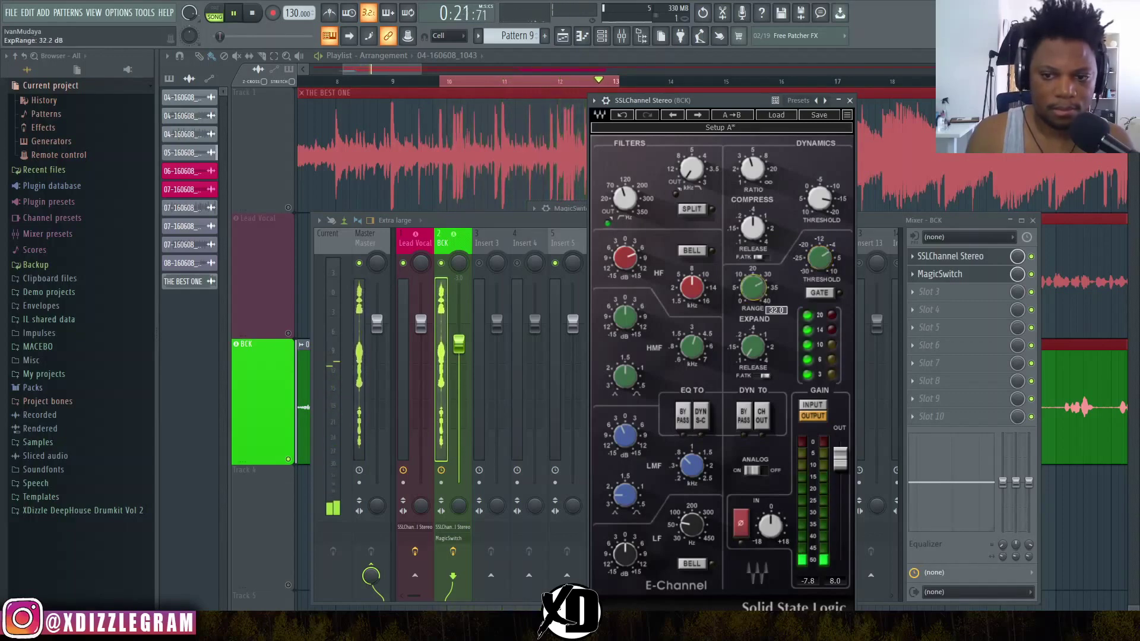
click(753, 293)
scroll(754, 293, up, 2)
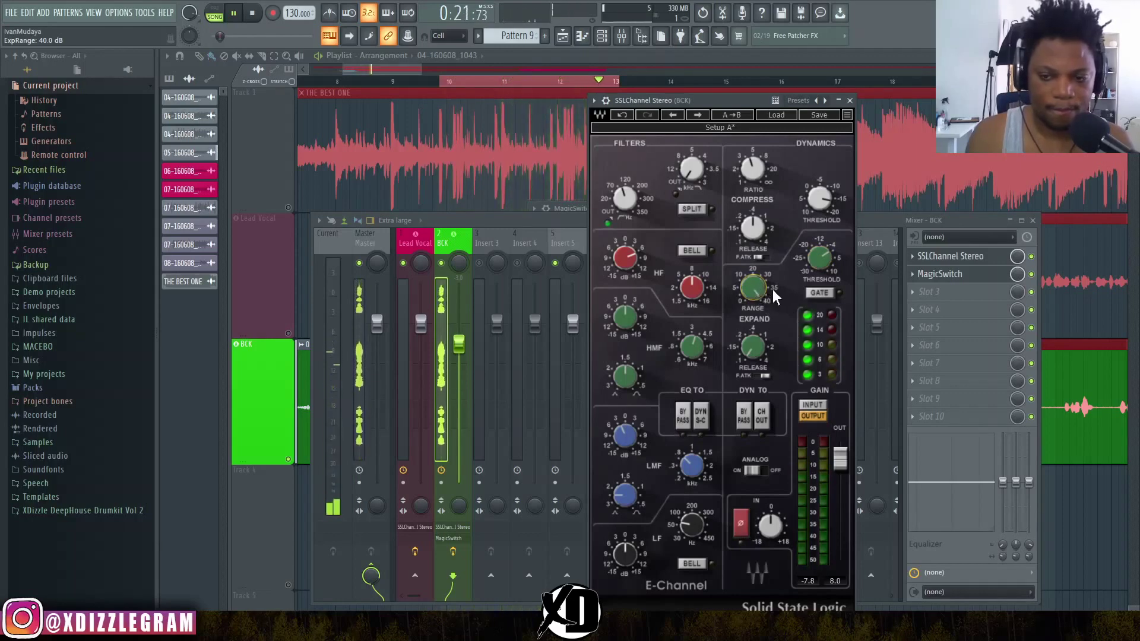
Stop playback, unmute the Lead Vocal track and replay the loop with Lead Vocal and BCK together
key(space)
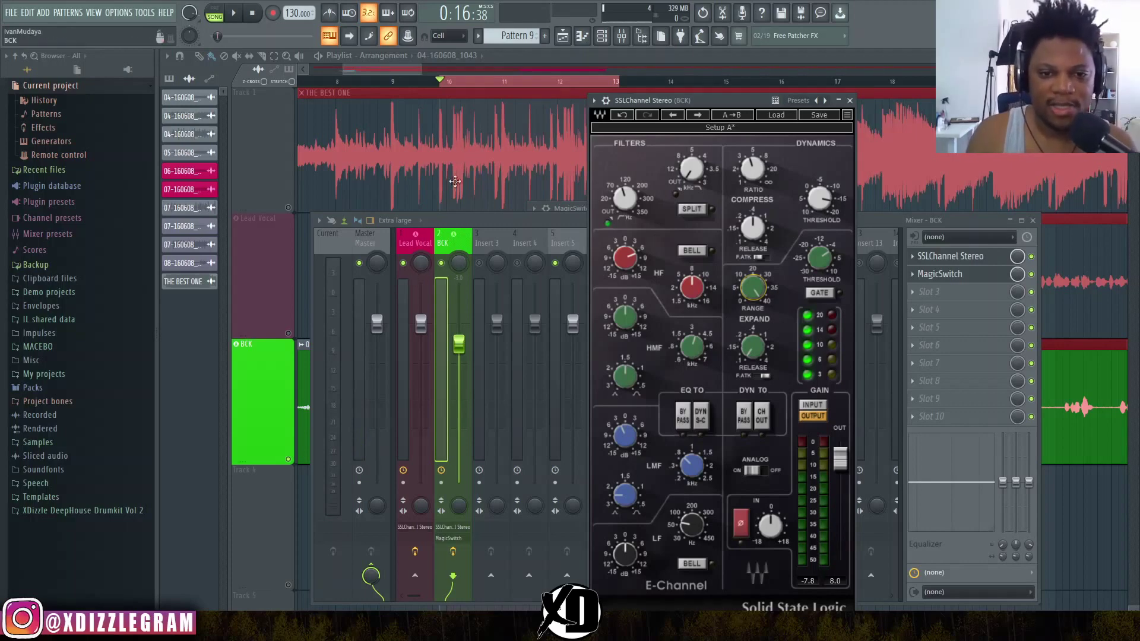
click(424, 67)
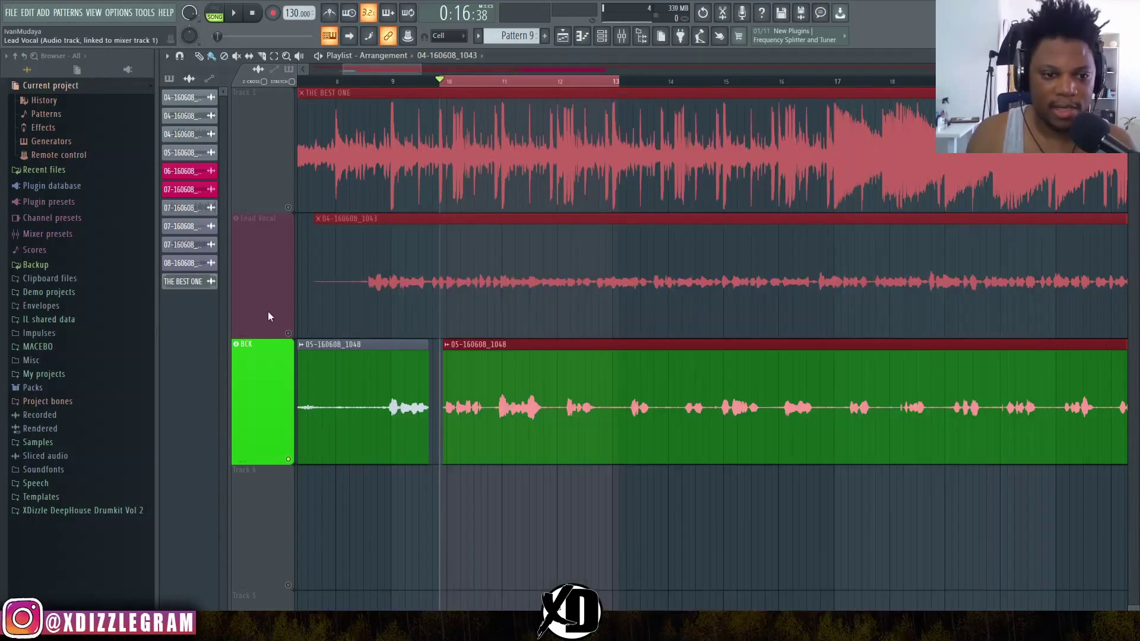
click(297, 338)
key(space)
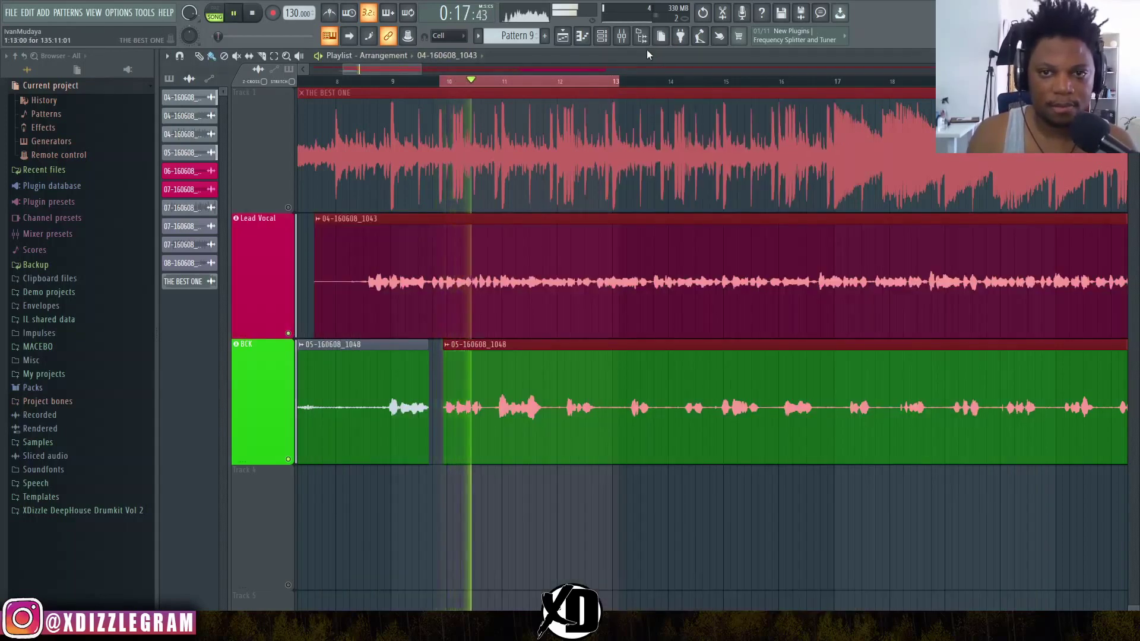
Lower BCK's mixer fader in stages to -8.4 dB while the loop plays with the lead vocal
key(F9)
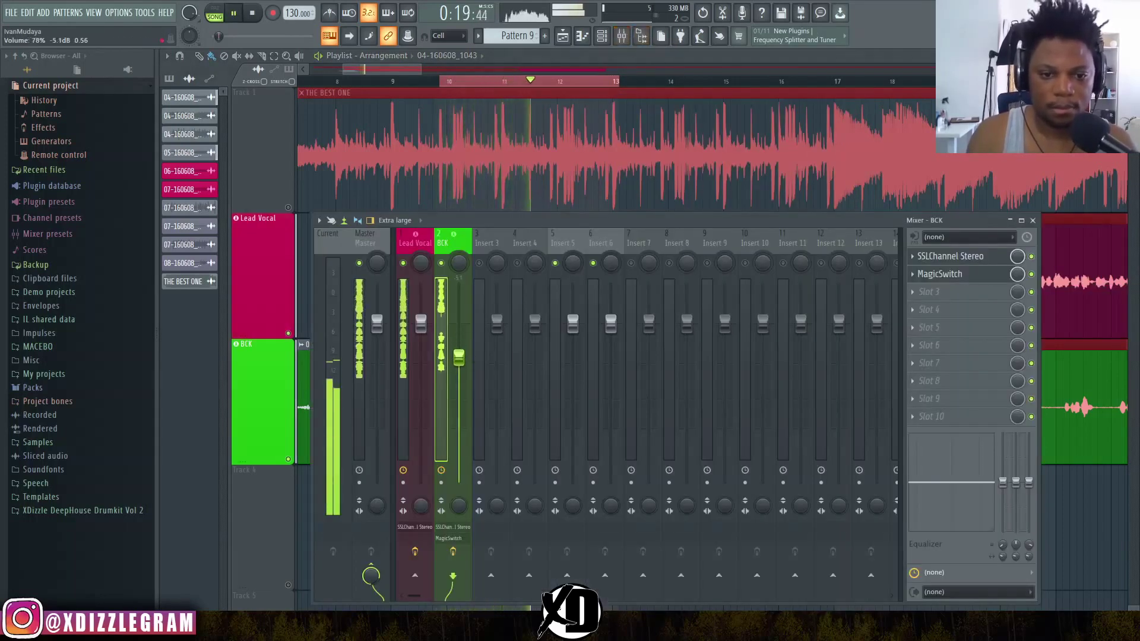
drag(459, 343, 459, 371)
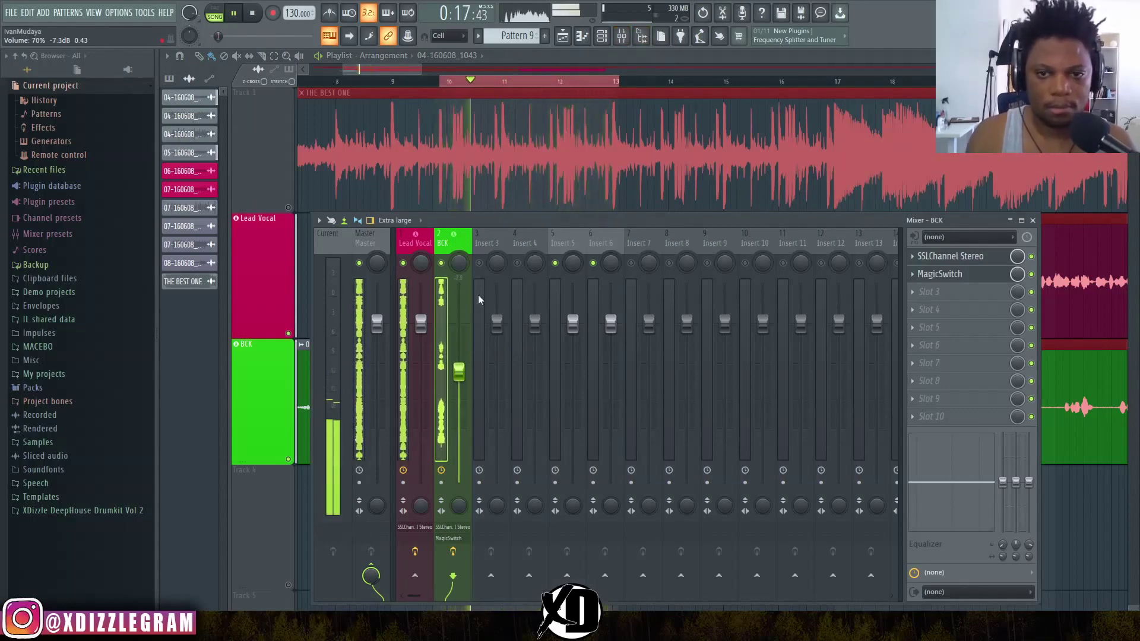
key(F9)
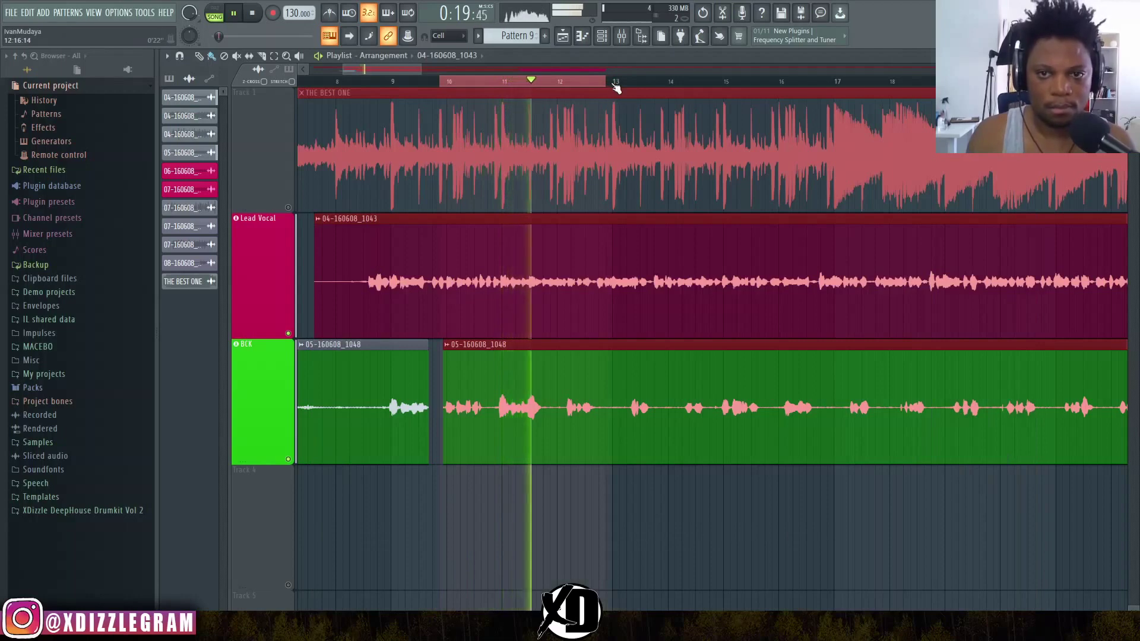
key(F9)
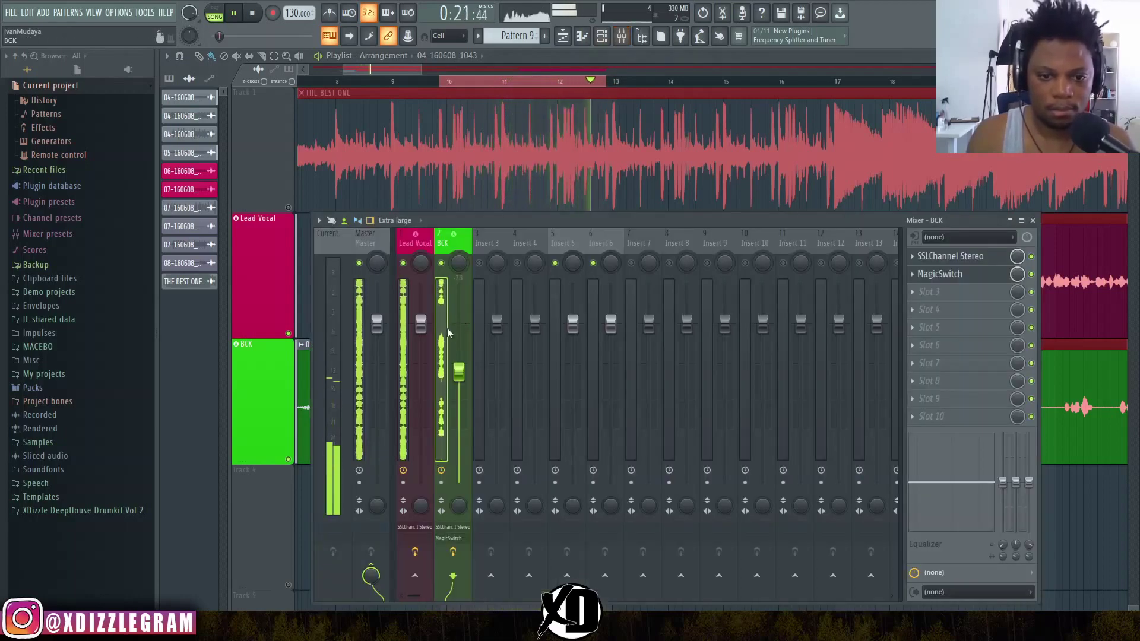
drag(459, 373, 460, 380)
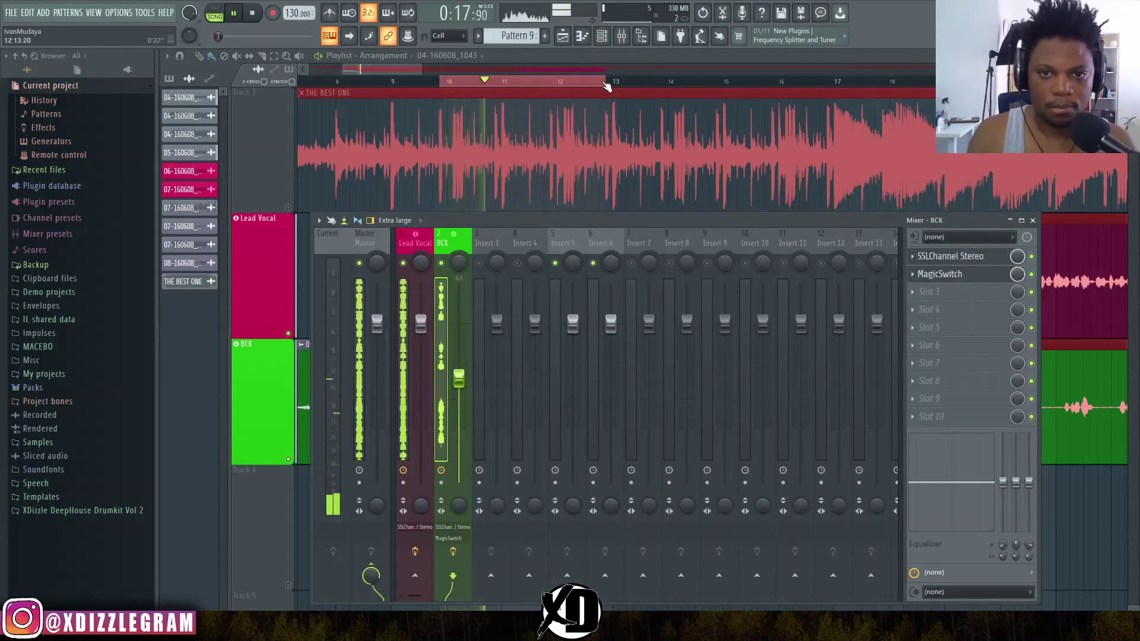
key(F9)
click(621, 35)
key(space)
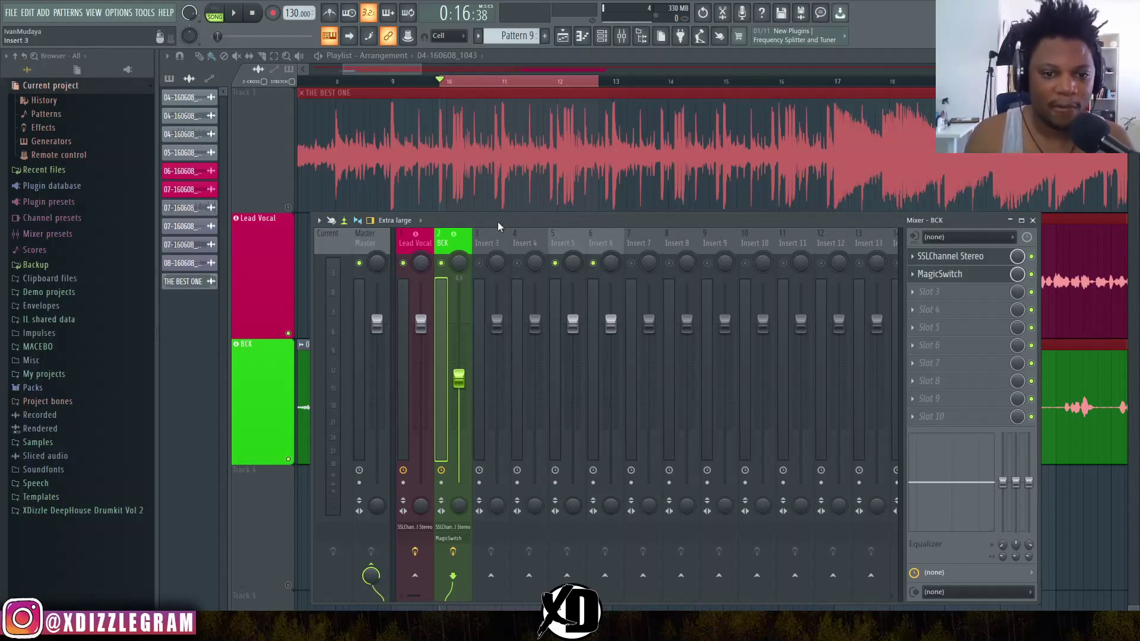
Move the mixer lower over the playlist, unmute the THE BEST ONE instrumental and play it with both vocals
drag(499, 226, 538, 318)
scroll(513, 248, down, 2)
scroll(513, 249, up, 1)
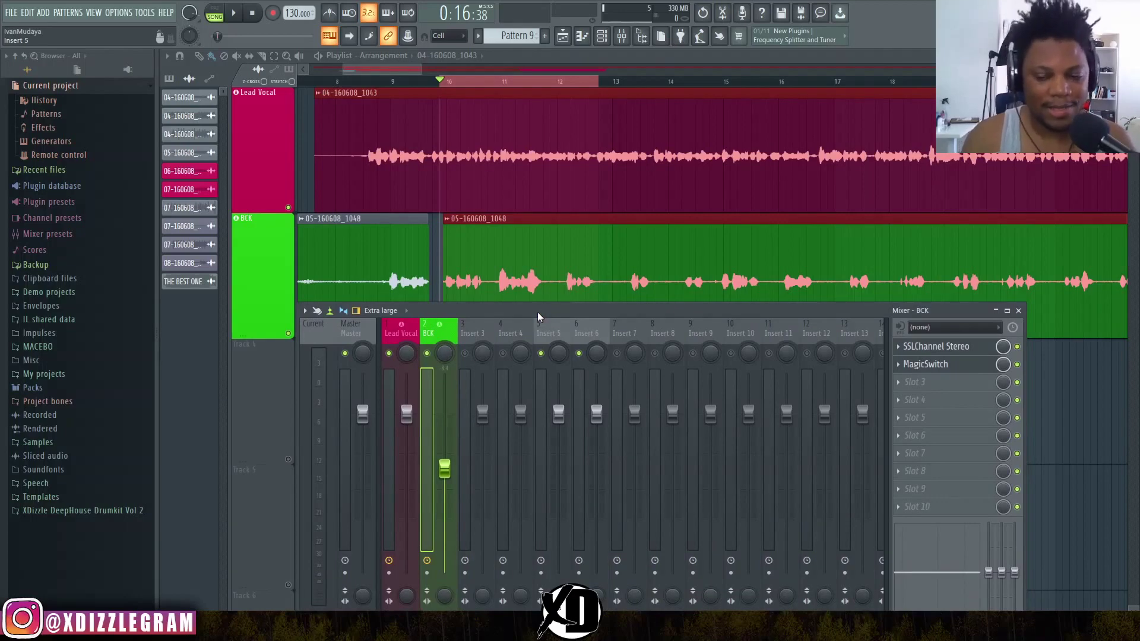
key(space)
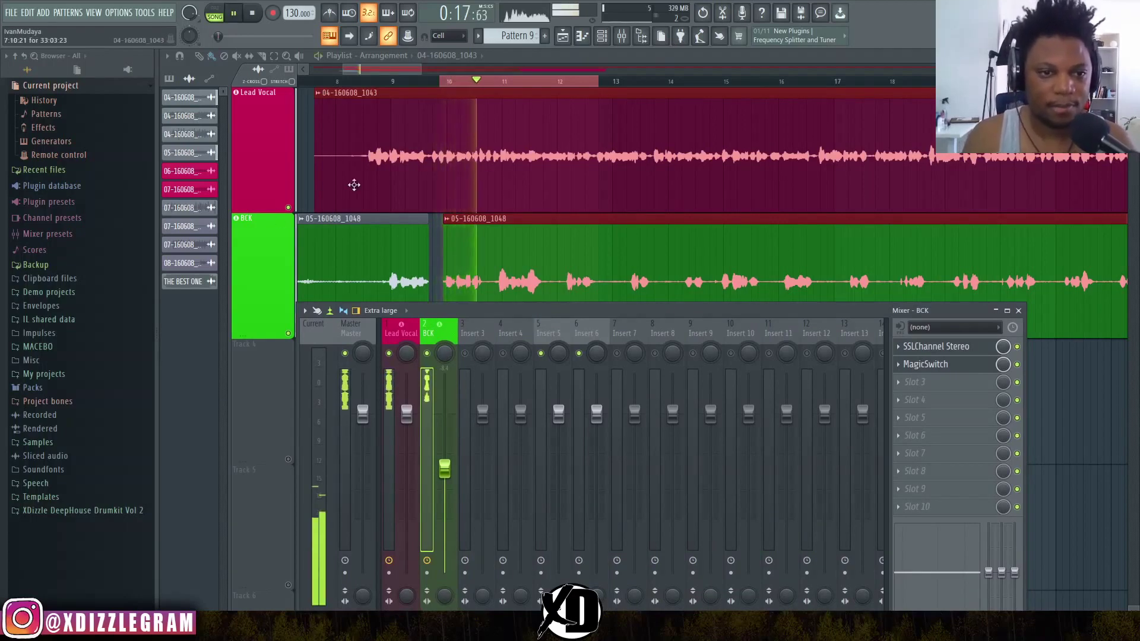
scroll(342, 170, up, 1)
key(space)
key(F9)
scroll(484, 171, down, 1)
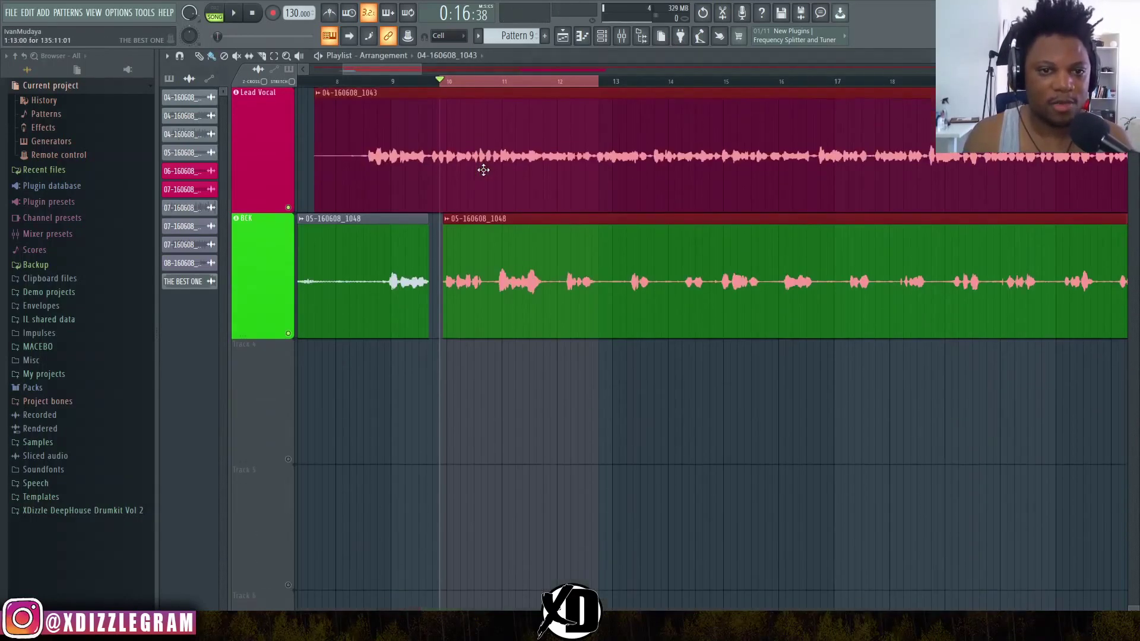
scroll(483, 170, up, 1)
key(space)
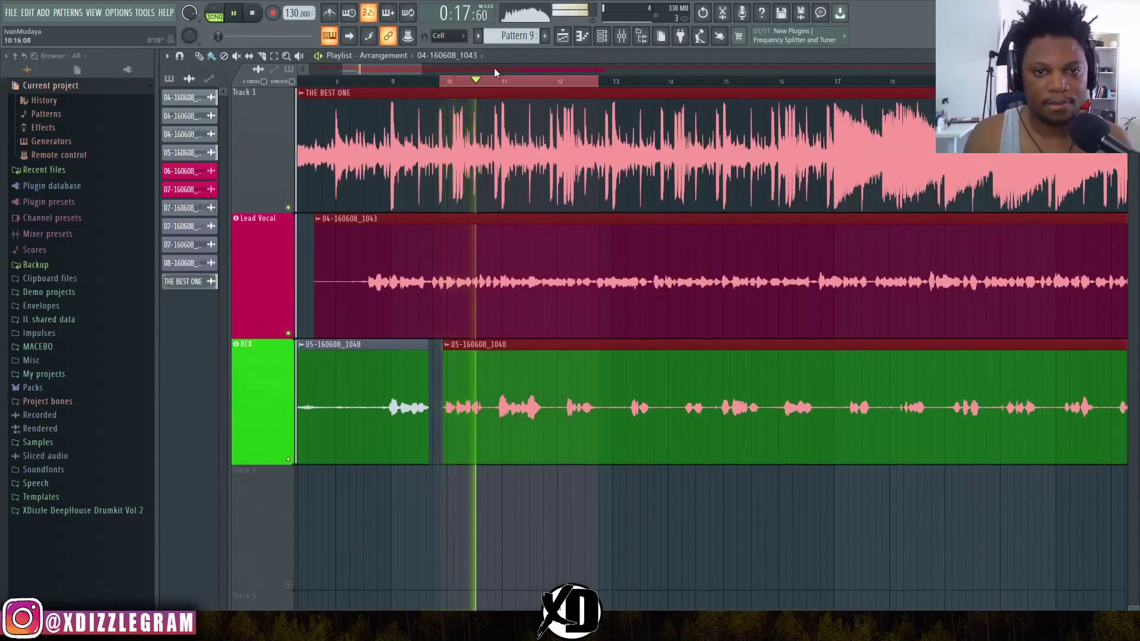
Stop playback and raise BCK's mixer fader to -4.8 dB to suit the full mix
scroll(489, 82, up, 3)
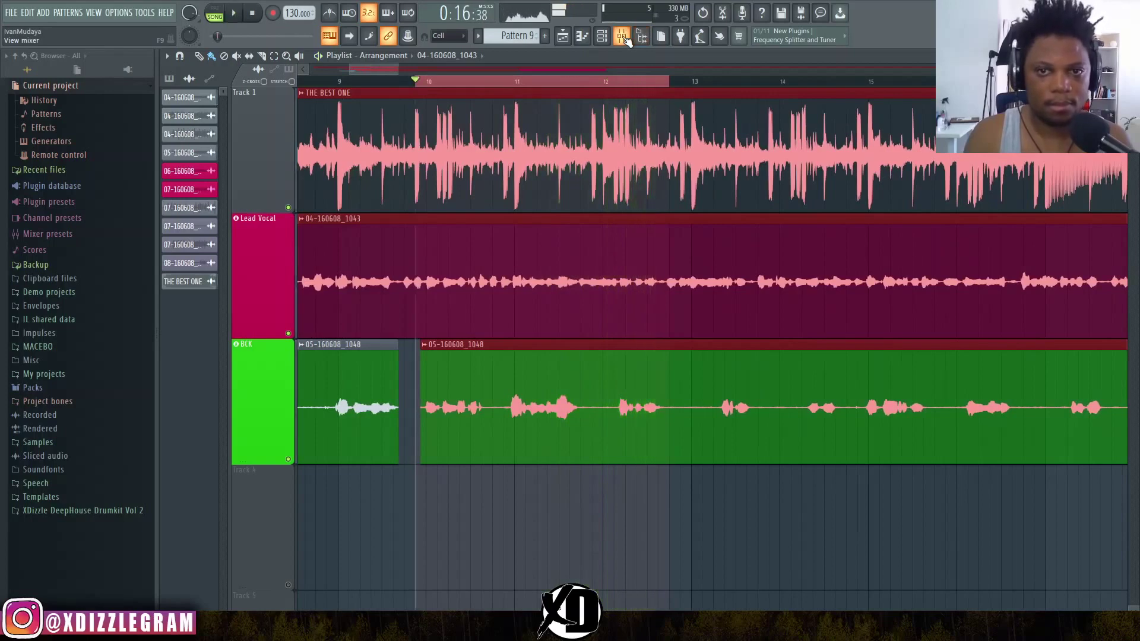
key(space)
key(F9)
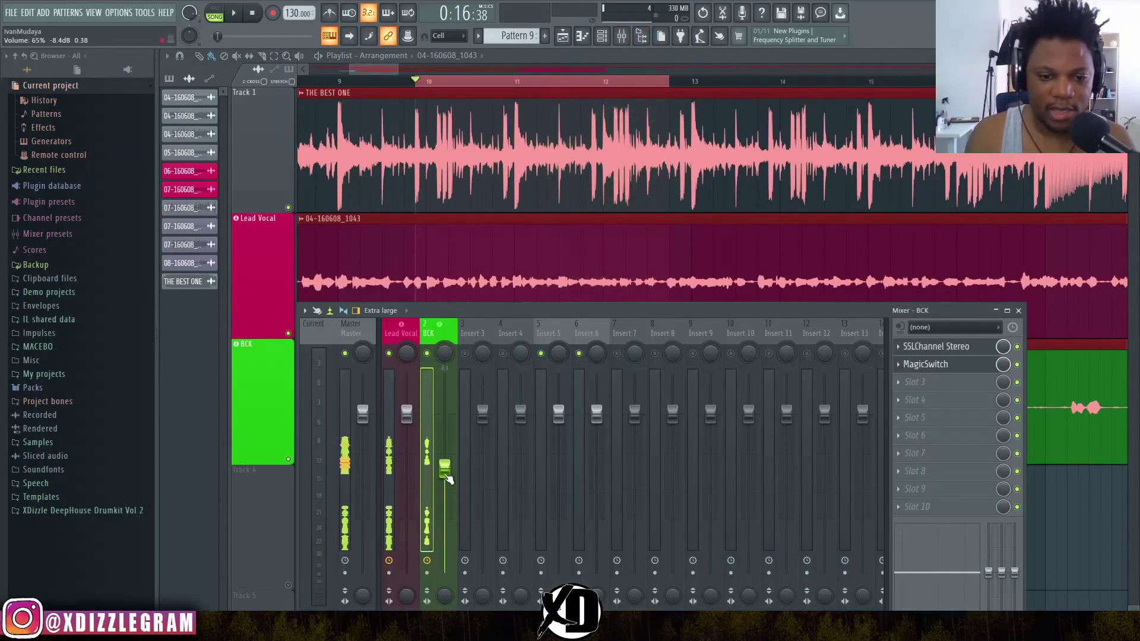
drag(444, 469, 444, 446)
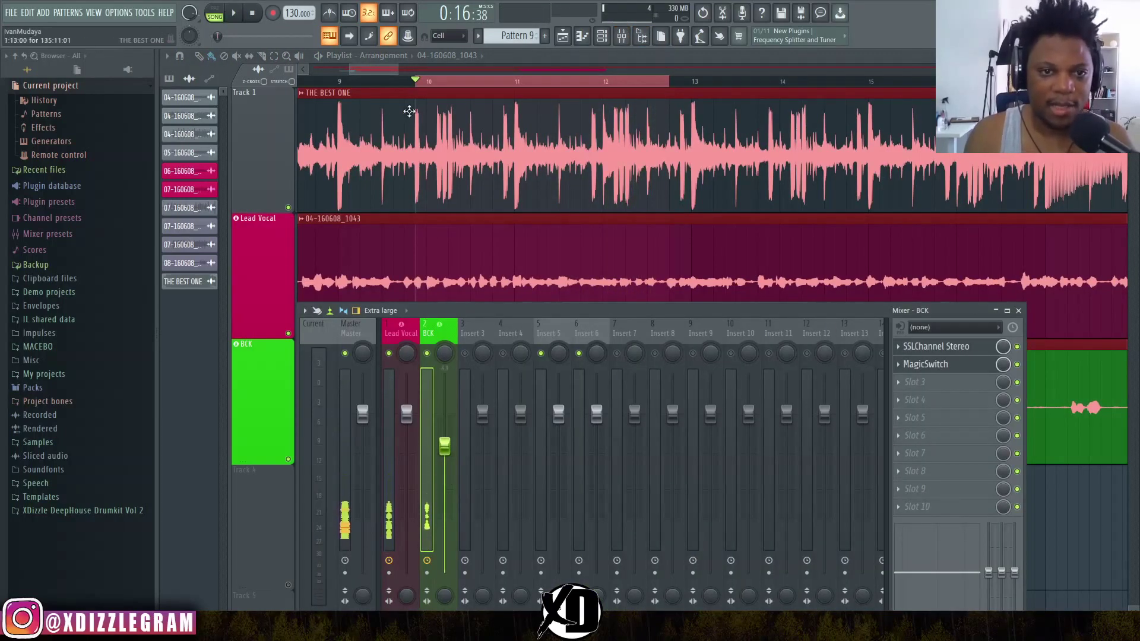
key(F9)
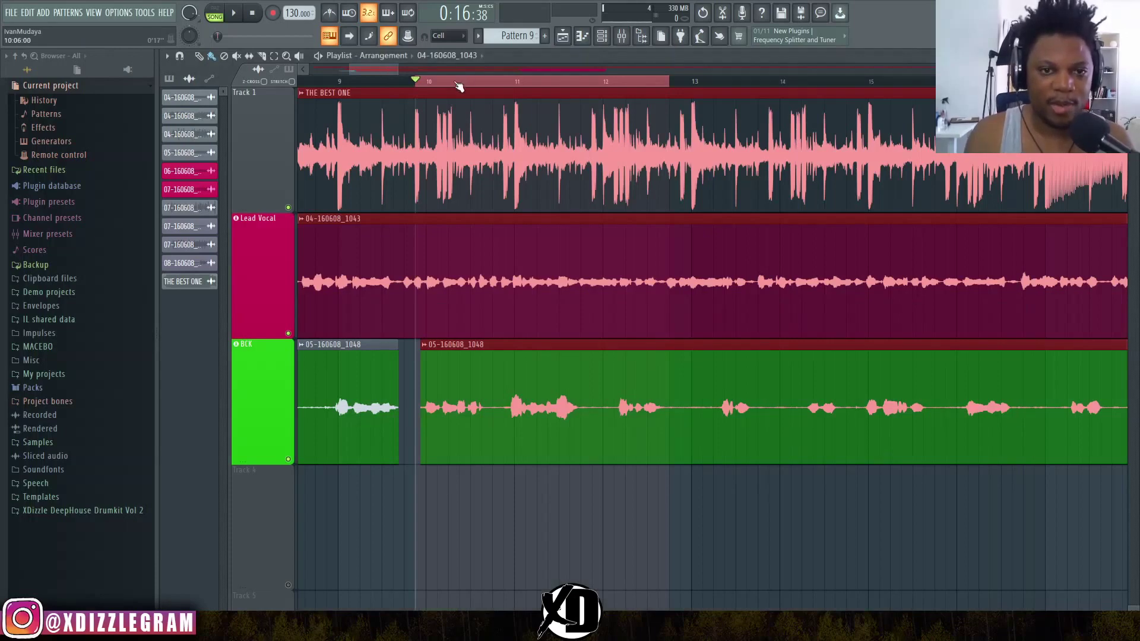
Replay the loop with the instrumental and lower BCK's fader slightly, then stop playback
scroll(454, 84, up, 2)
key(space)
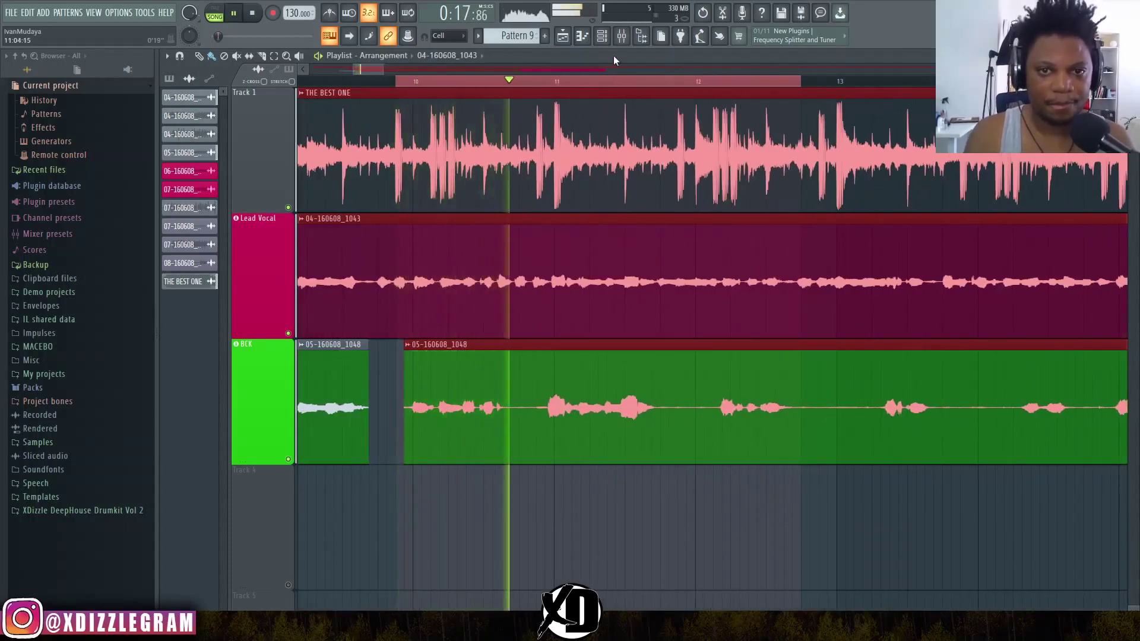
click(623, 39)
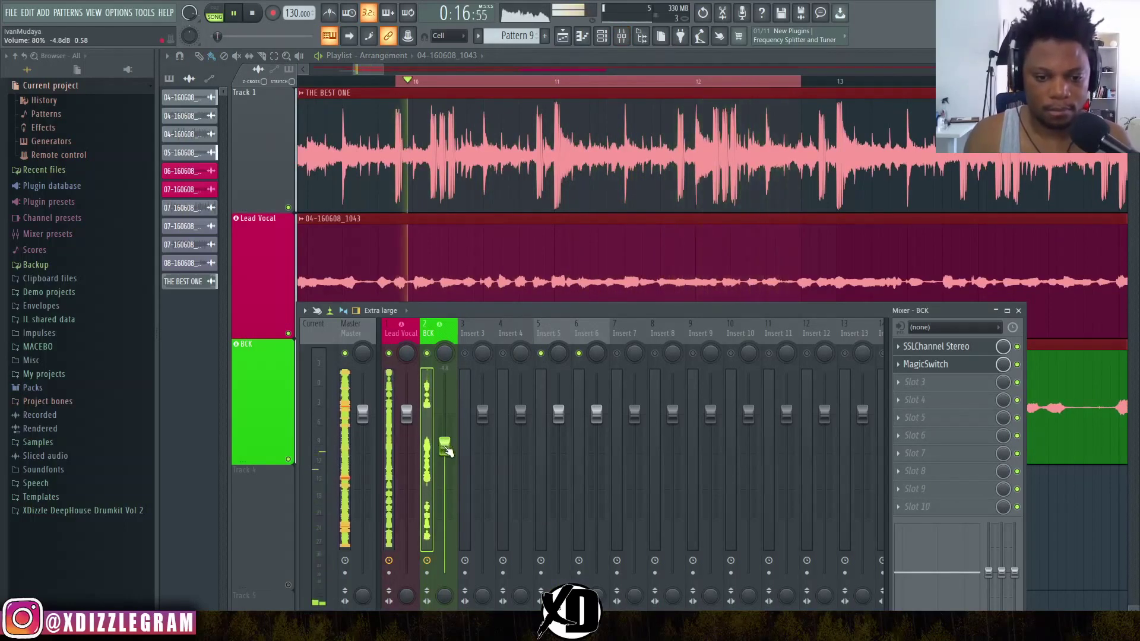
drag(445, 446, 447, 455)
key(space)
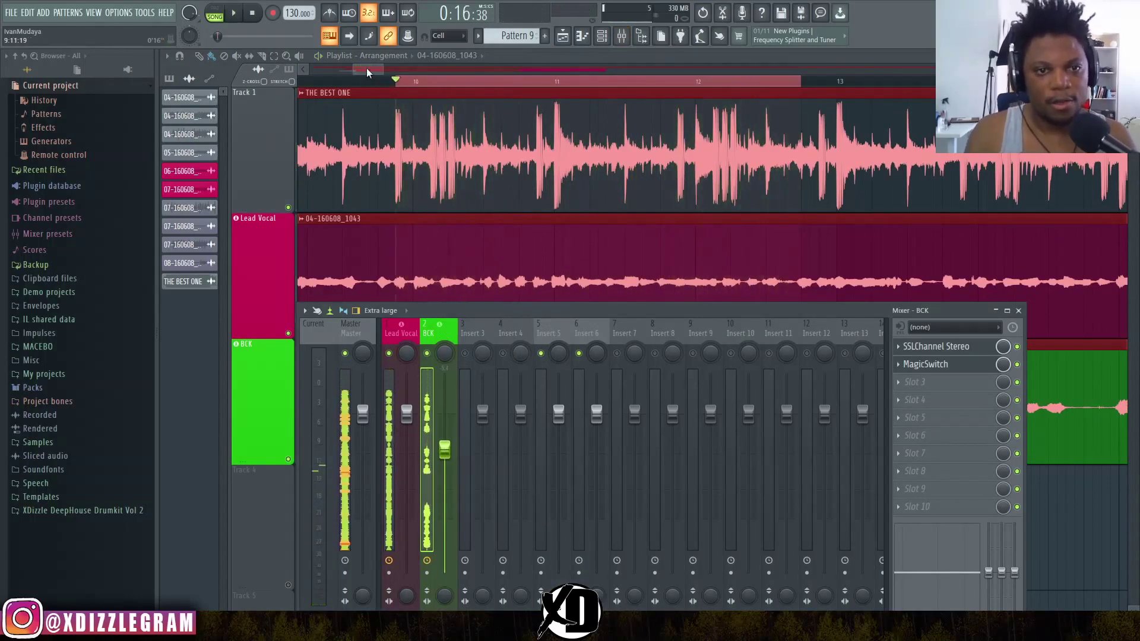
key(F9)
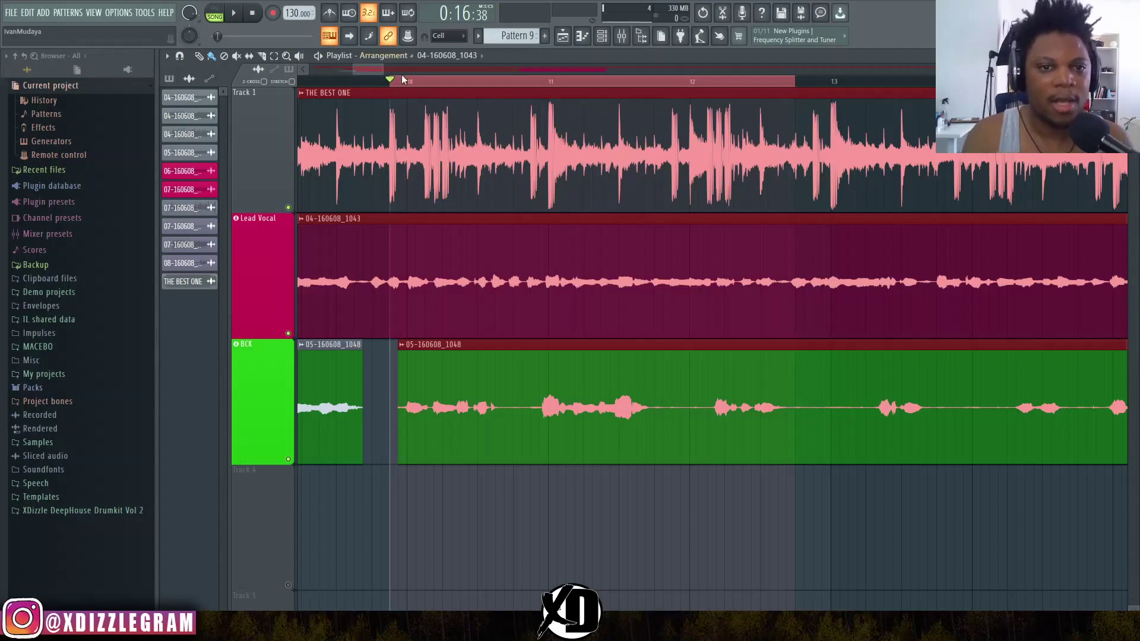
Route the THE BEST ONE audio clip to mixer insert 5 and close its channel settings
scroll(428, 87, up, 1)
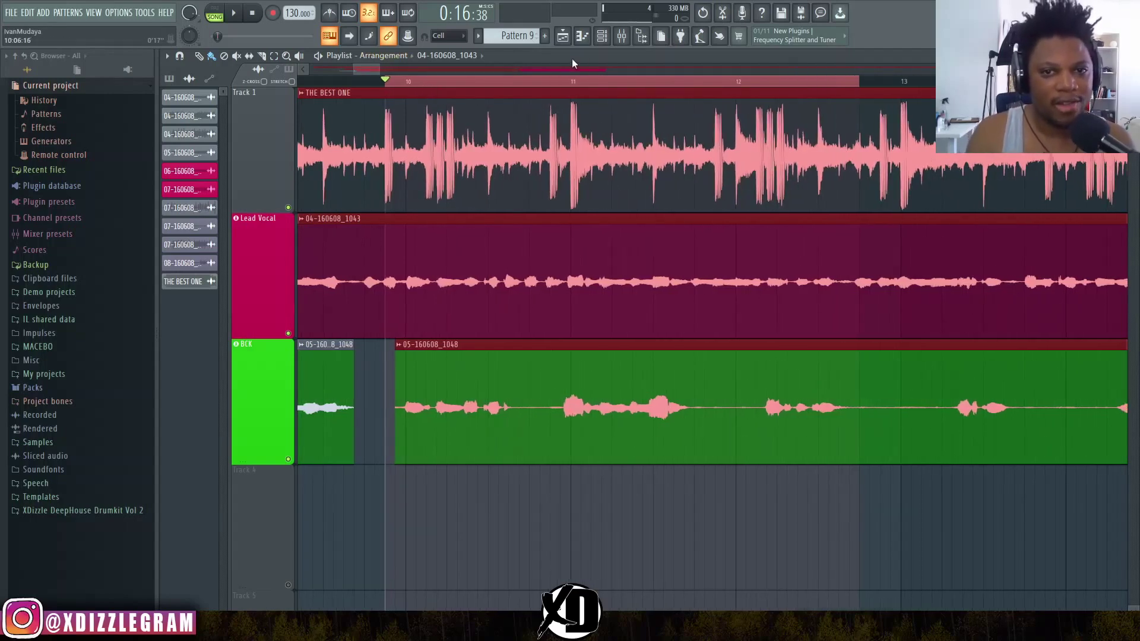
click(622, 35)
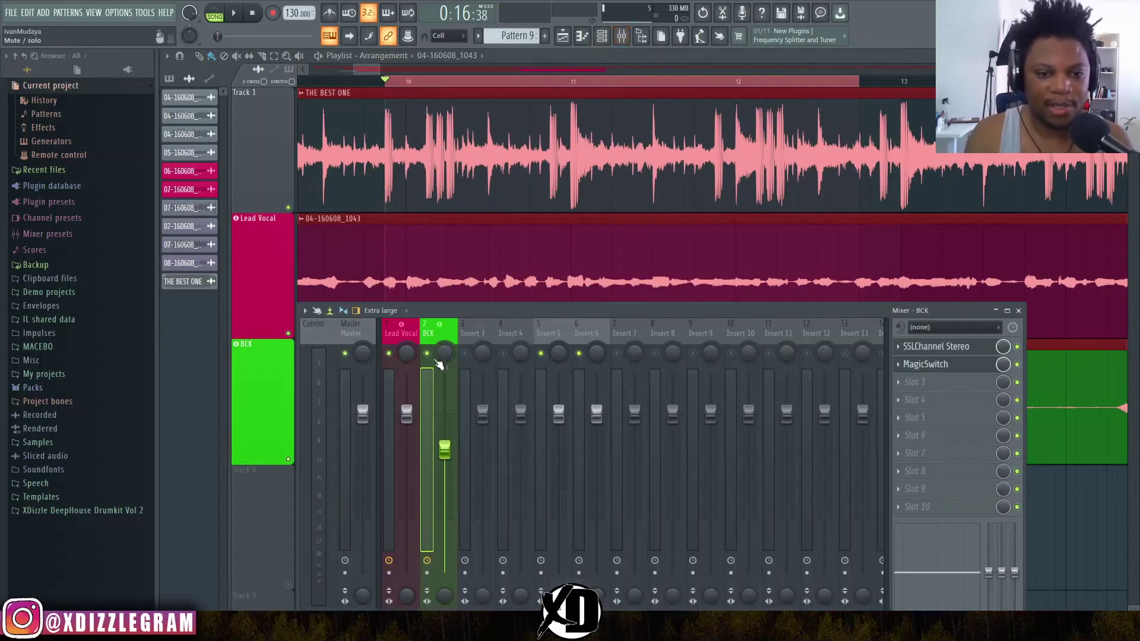
click(399, 336)
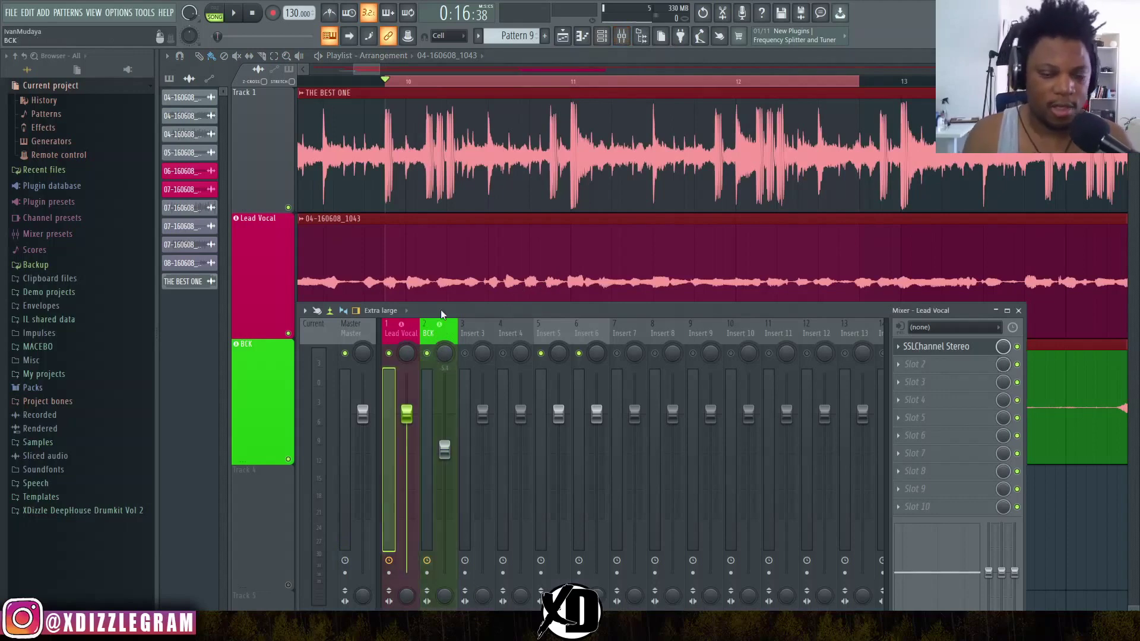
double_click(448, 153)
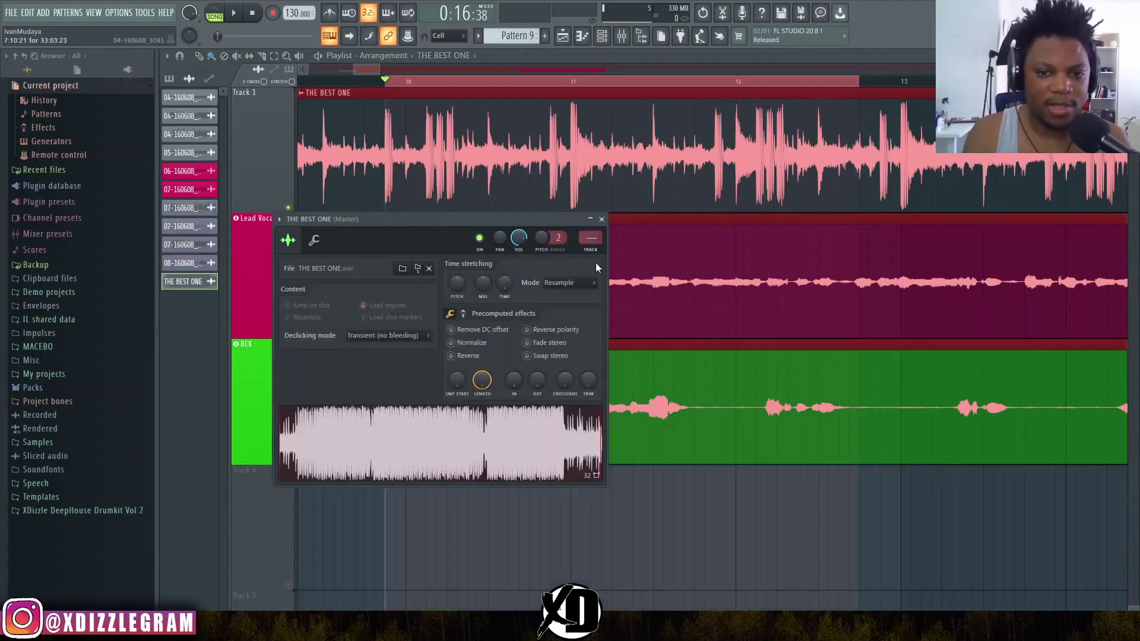
click(592, 238)
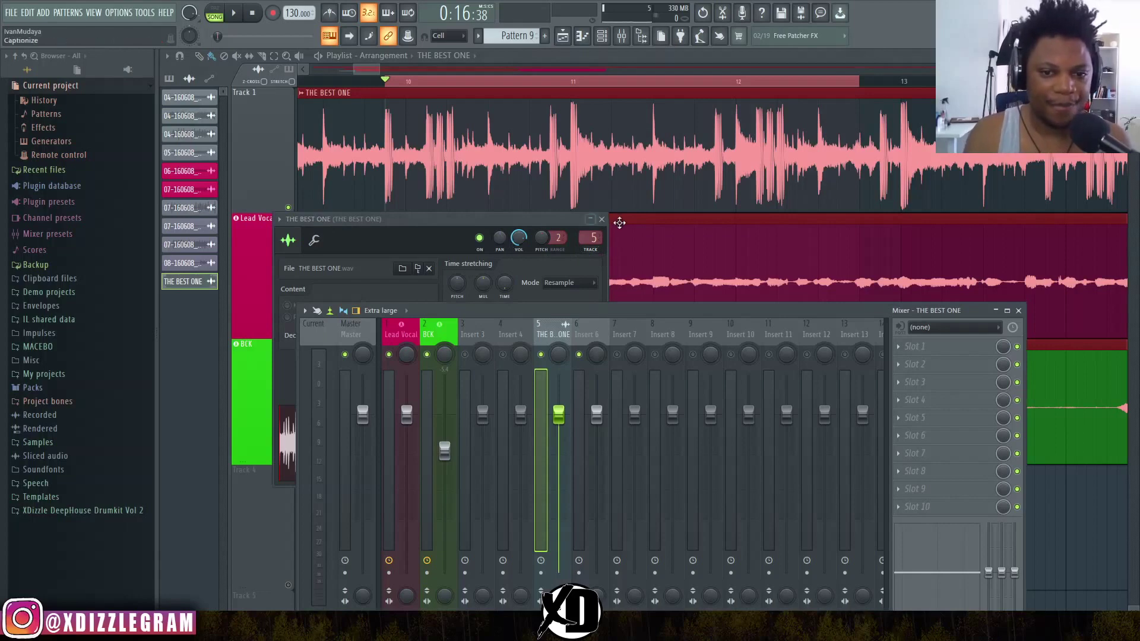
click(601, 219)
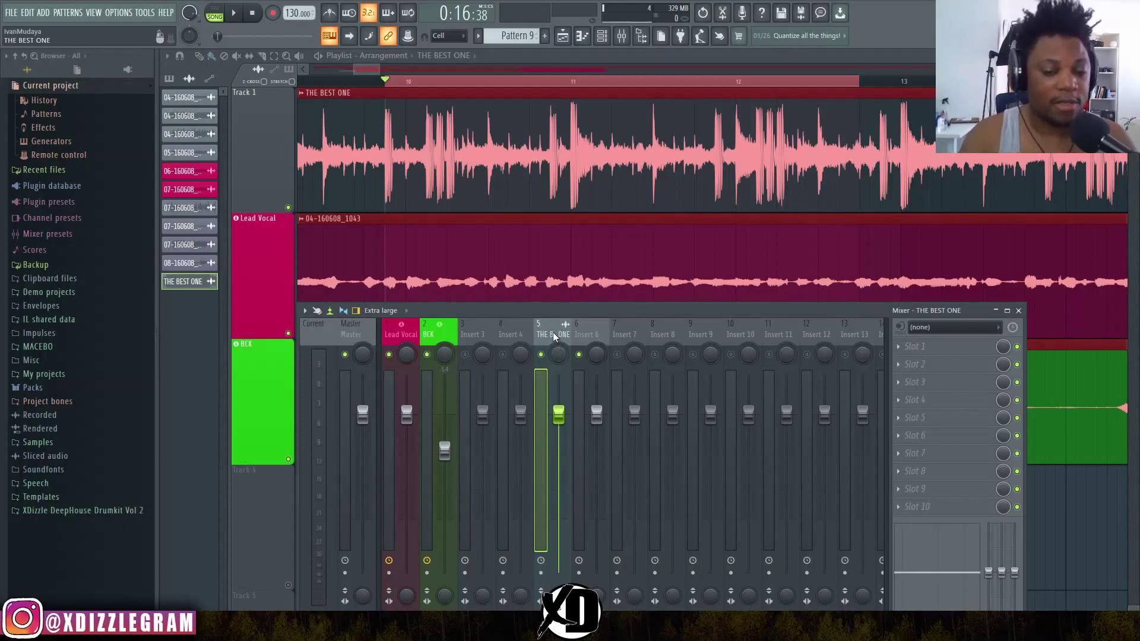
Lower the THE BEST ONE fader to -0.5 dB during playback and restart the loop to check it
key(space)
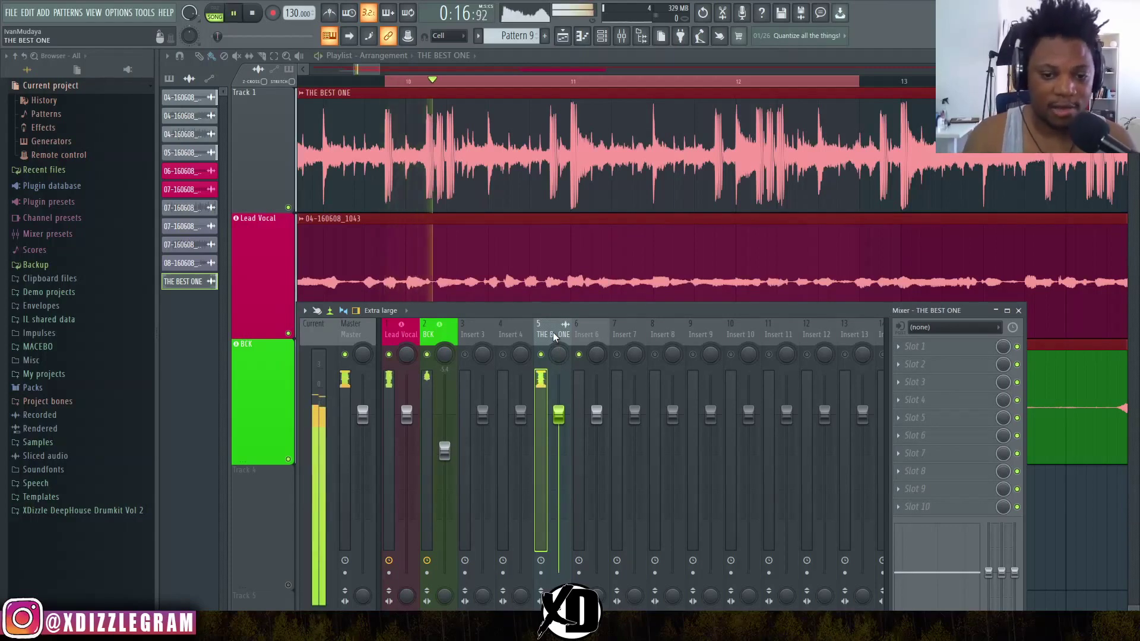
drag(567, 411, 567, 418)
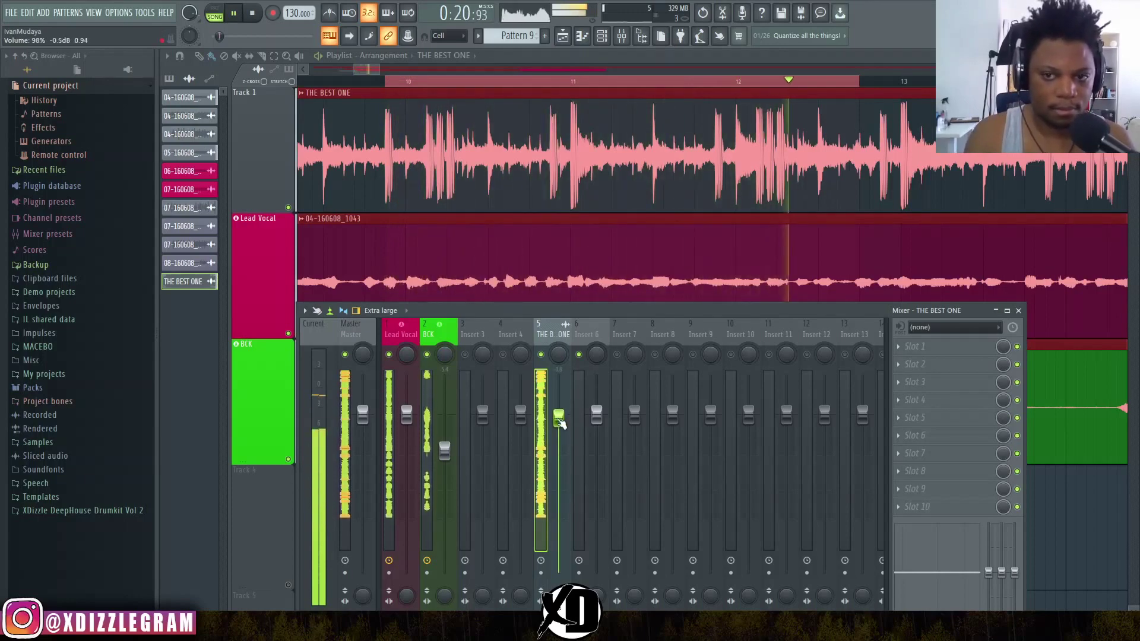
key(space)
key(space)
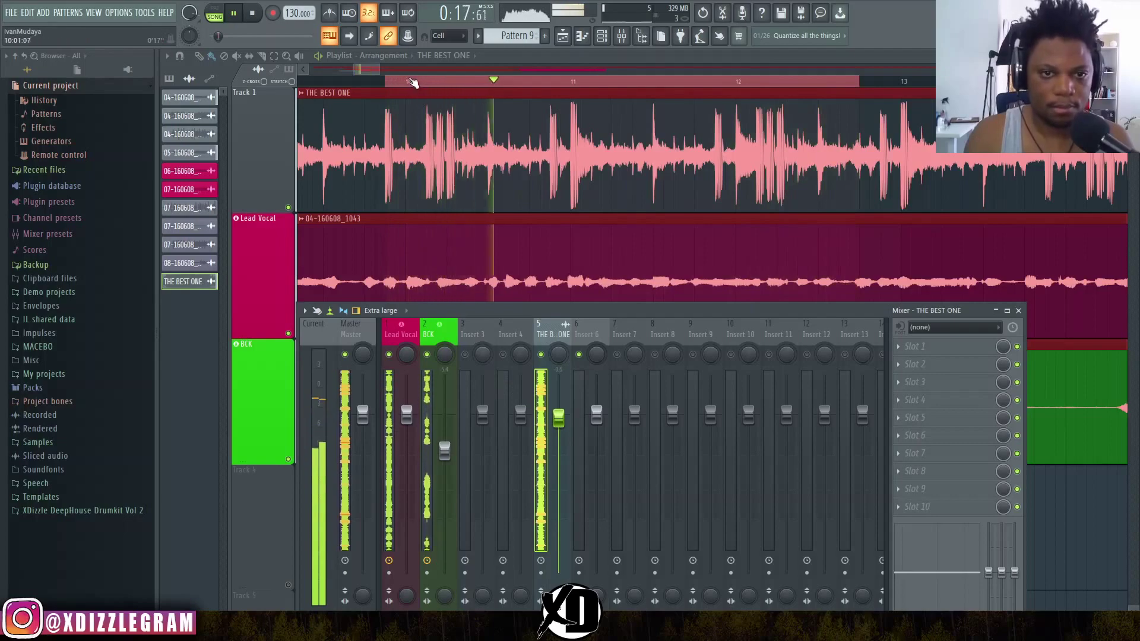
Close the mixer and stop the looped playback of the opening vocal section
scroll(451, 82, down, 5)
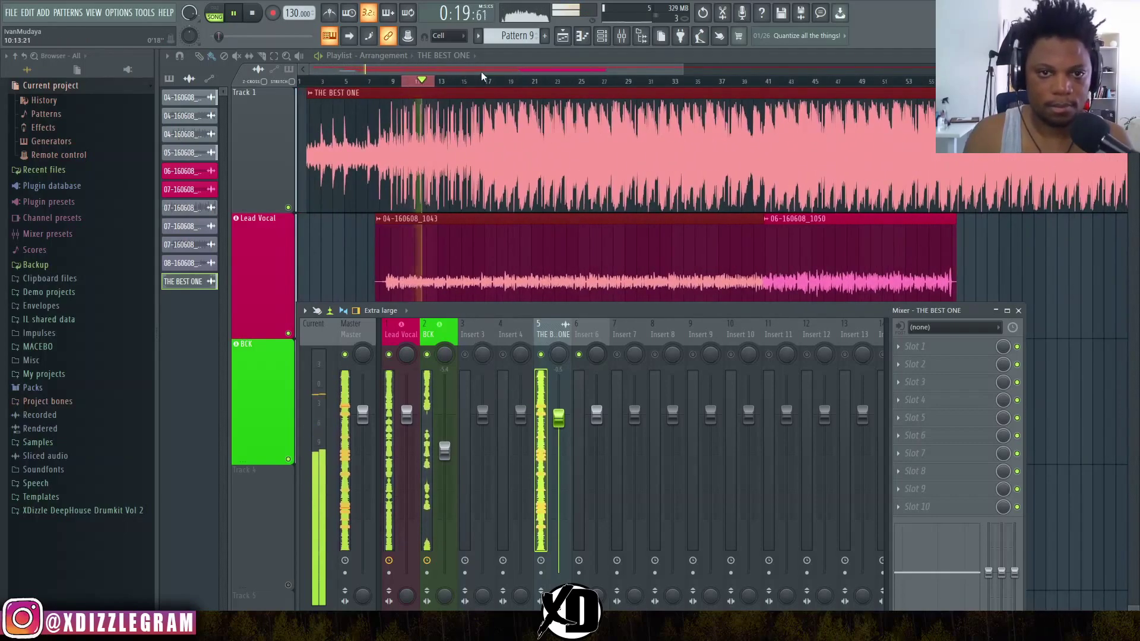
key(F9)
scroll(564, 82, down, 3)
scroll(575, 83, up, 4)
key(space)
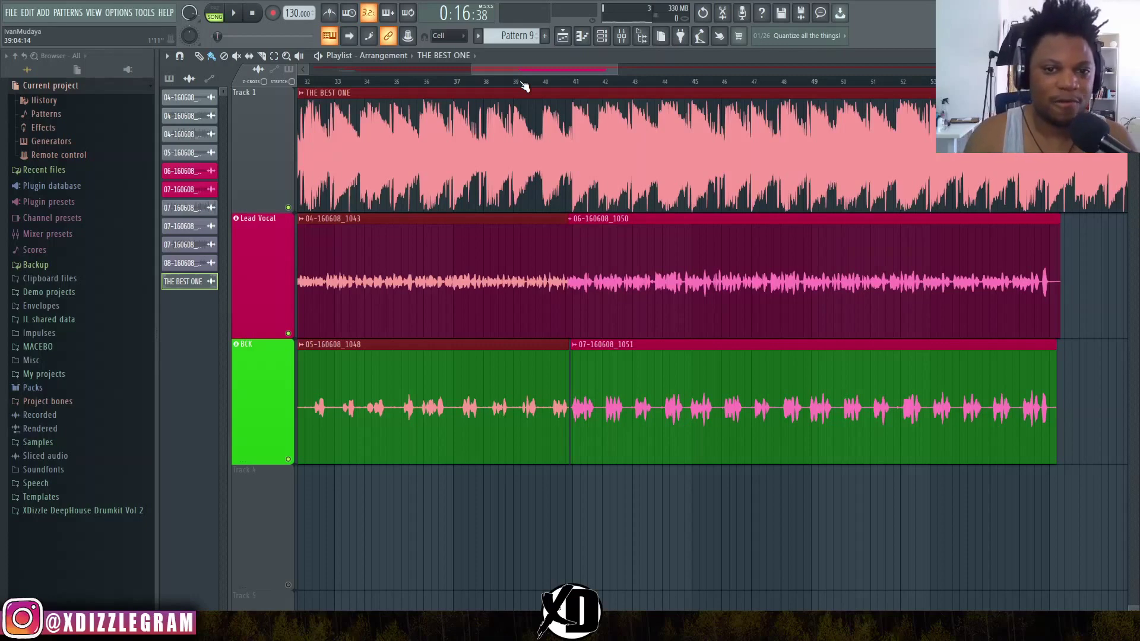
Clear the loop selection and play the song from about bar 37, leading into the second vocal clips
scroll(557, 70, right, 4)
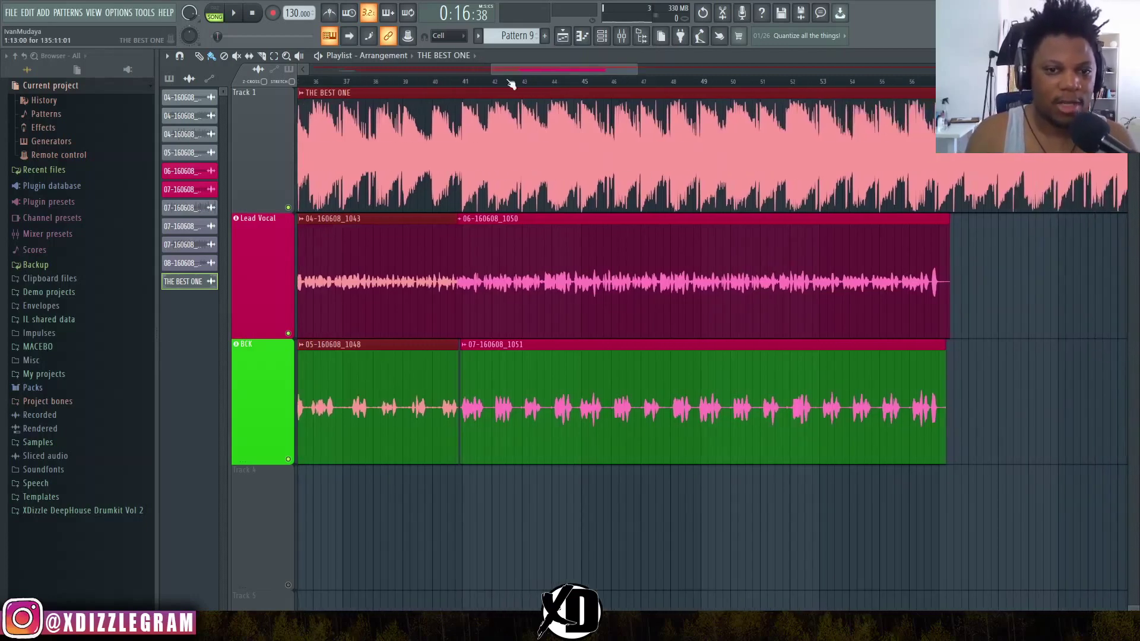
drag(539, 72, 533, 71)
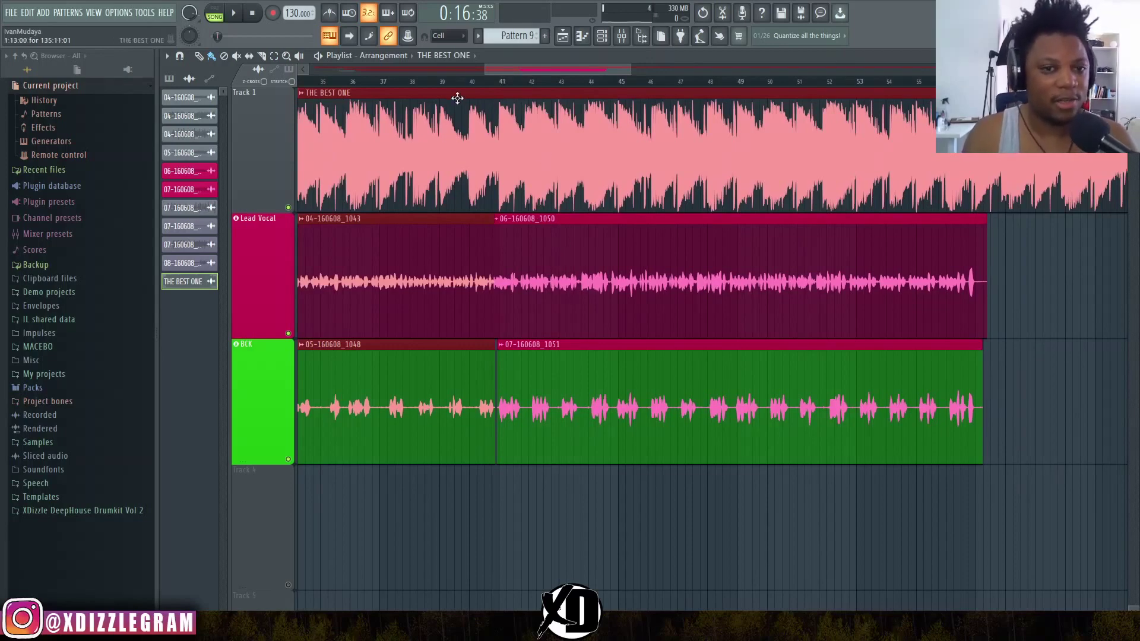
click(384, 83)
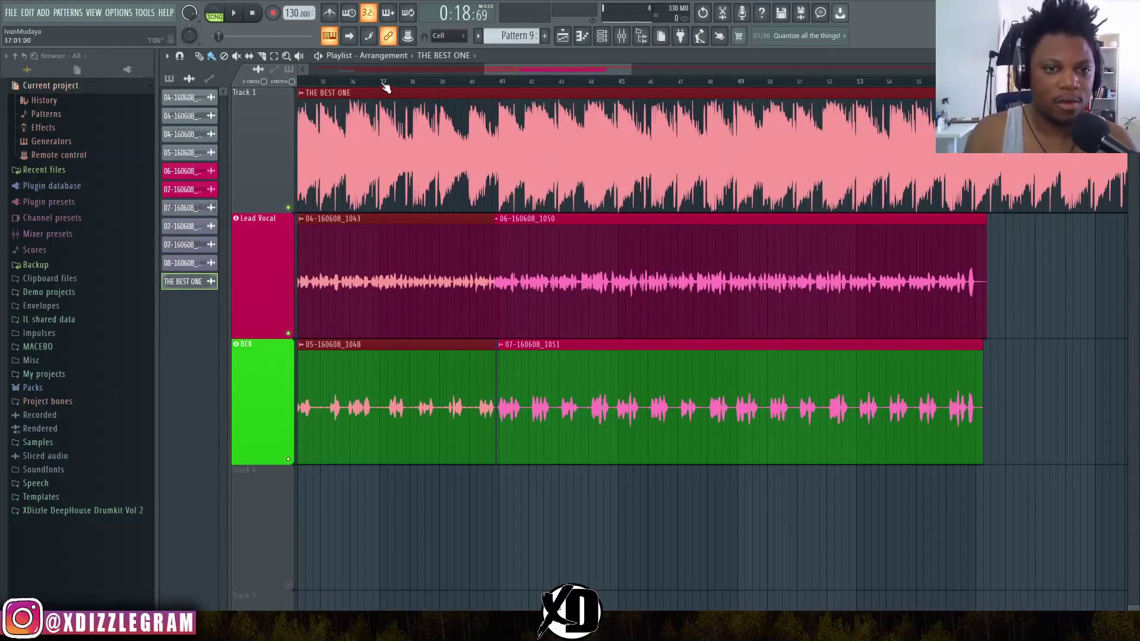
click(394, 93)
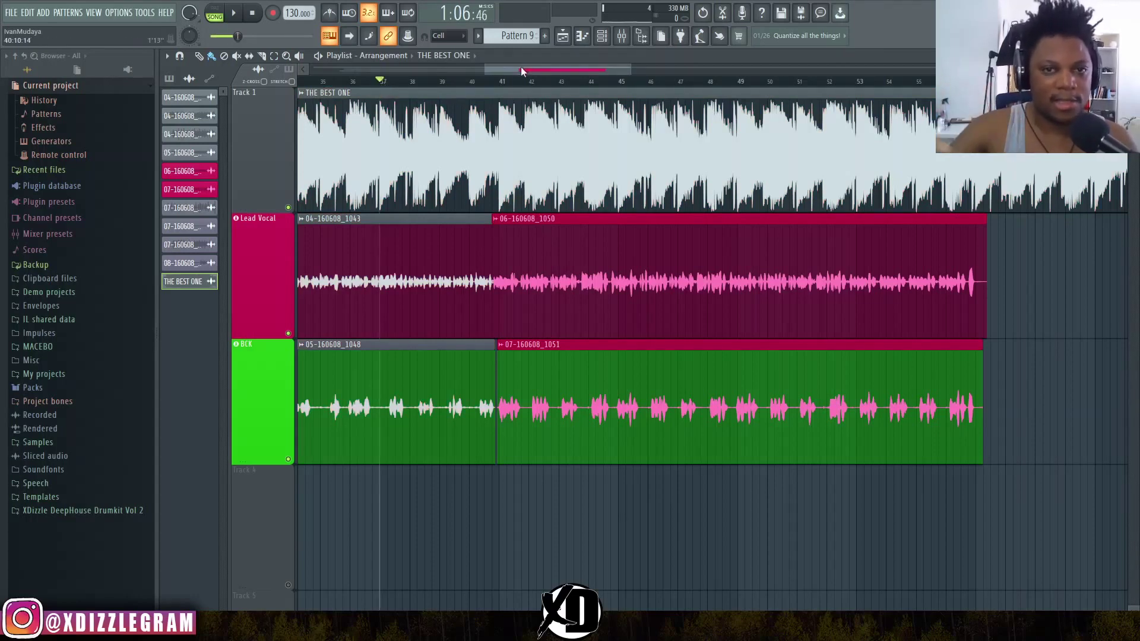
key(space)
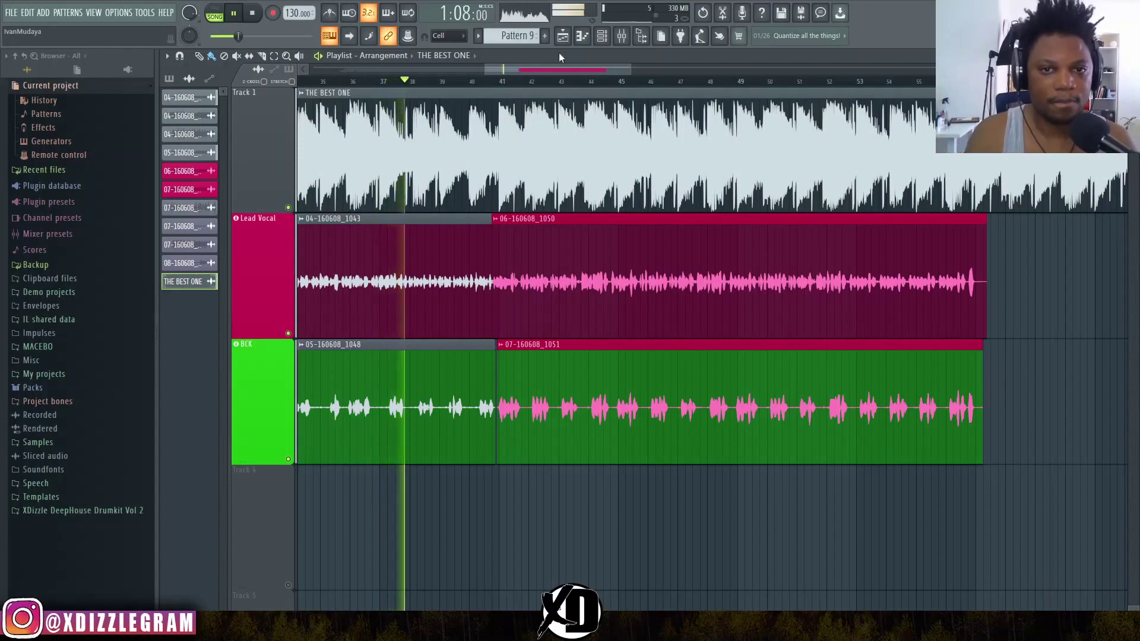
During playback, set Lead Vocal's SSLChannel Stereo output gain to 9.8 dB and its HF gain to 6.7 dB
click(622, 36)
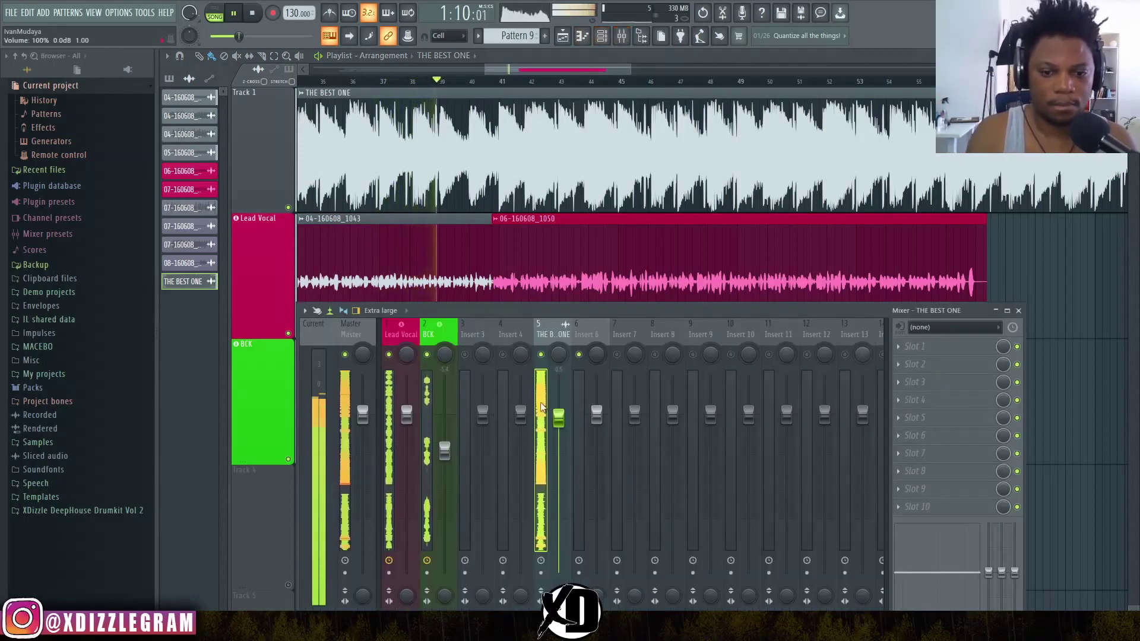
key(Left)
key(Left)
key(Left)
key(Left)
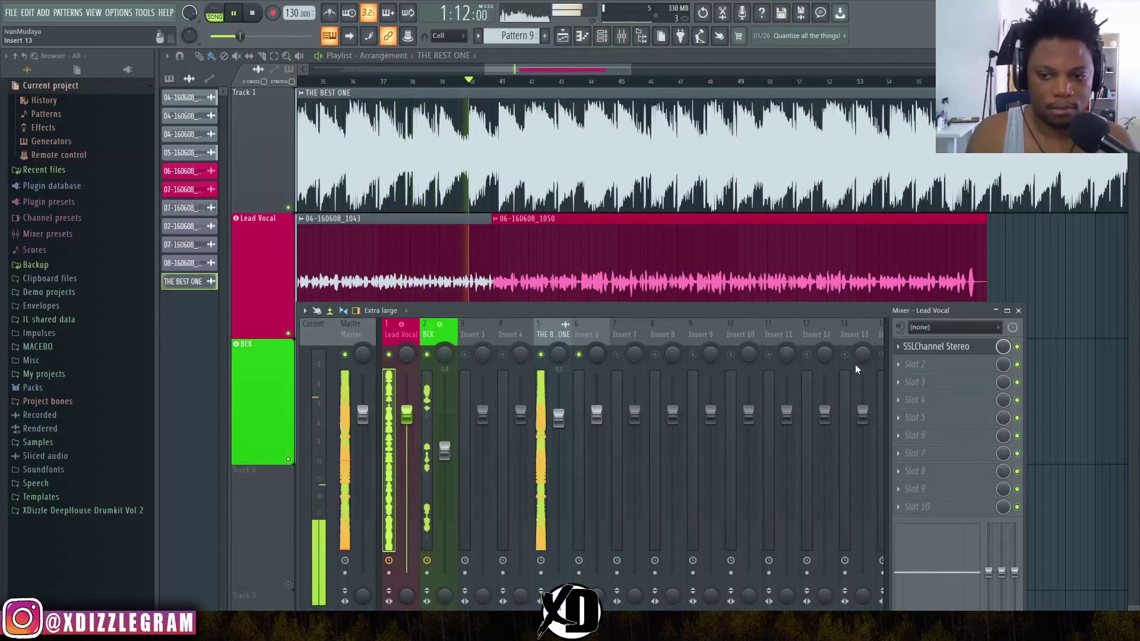
click(937, 348)
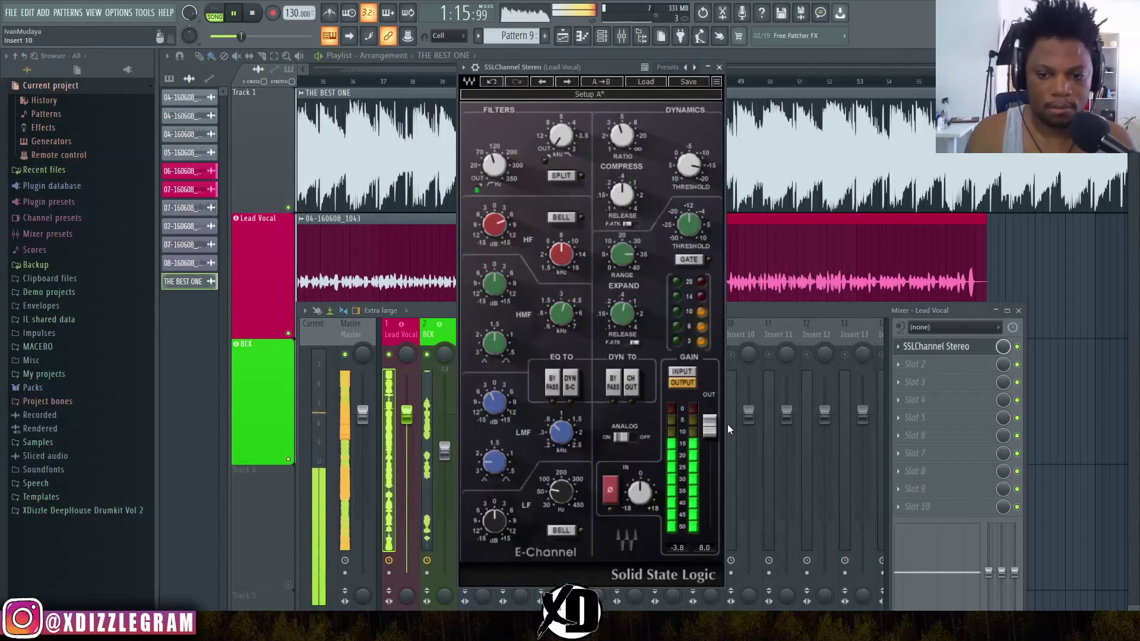
drag(709, 425, 709, 421)
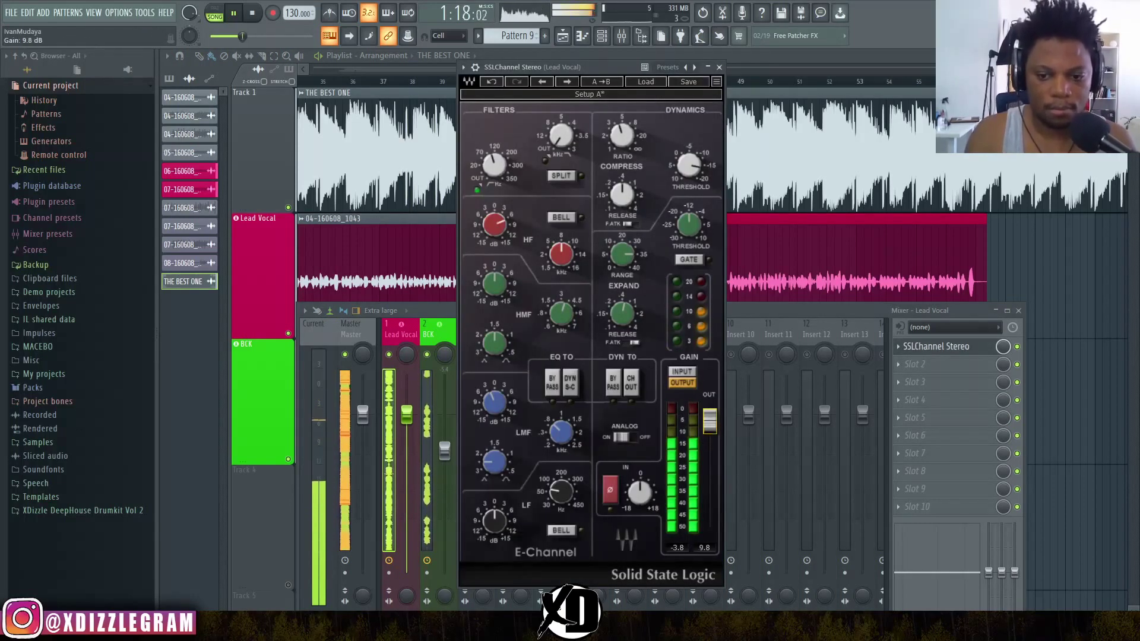
drag(495, 224, 495, 219)
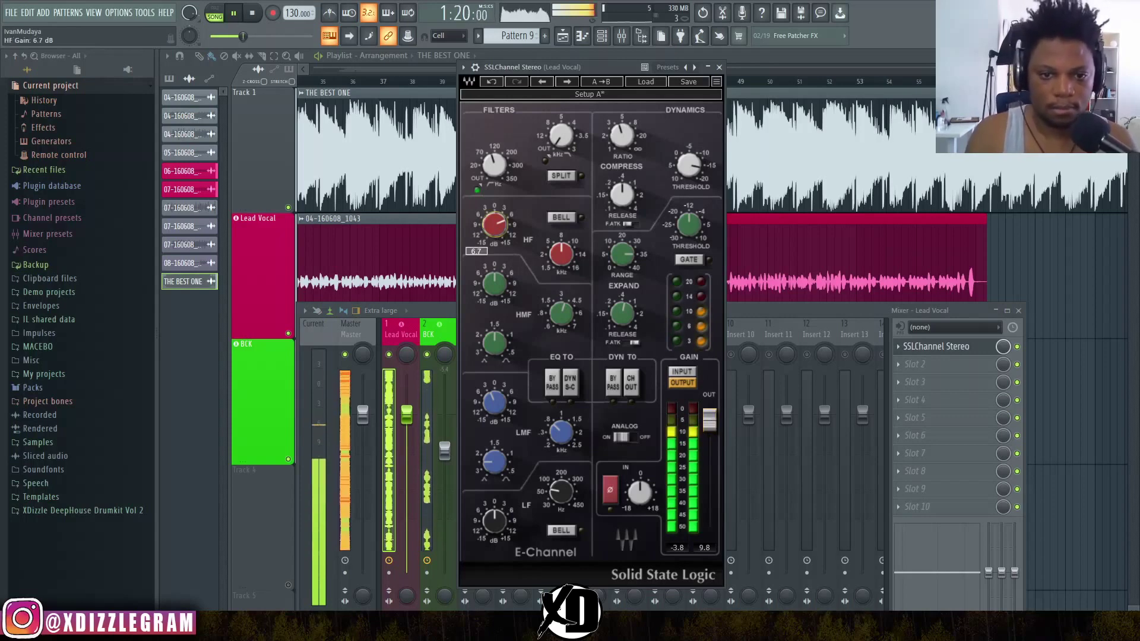
Lower THE BEST ONE's mixer fader slightly, then close the plugin and mixer windows and stop playback
click(772, 311)
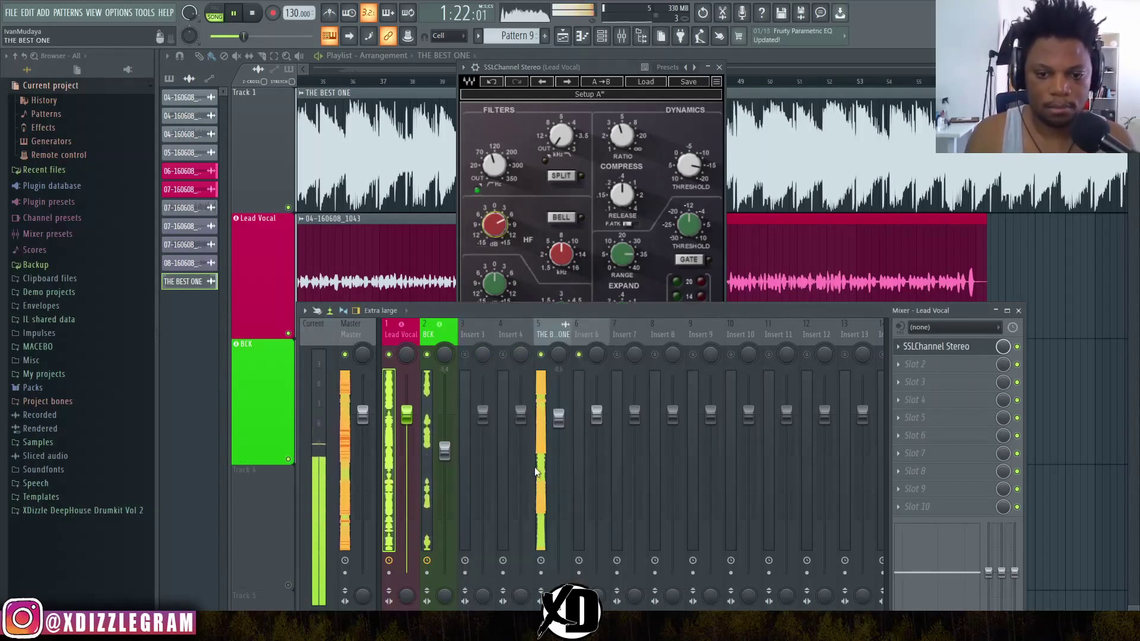
drag(558, 417, 559, 426)
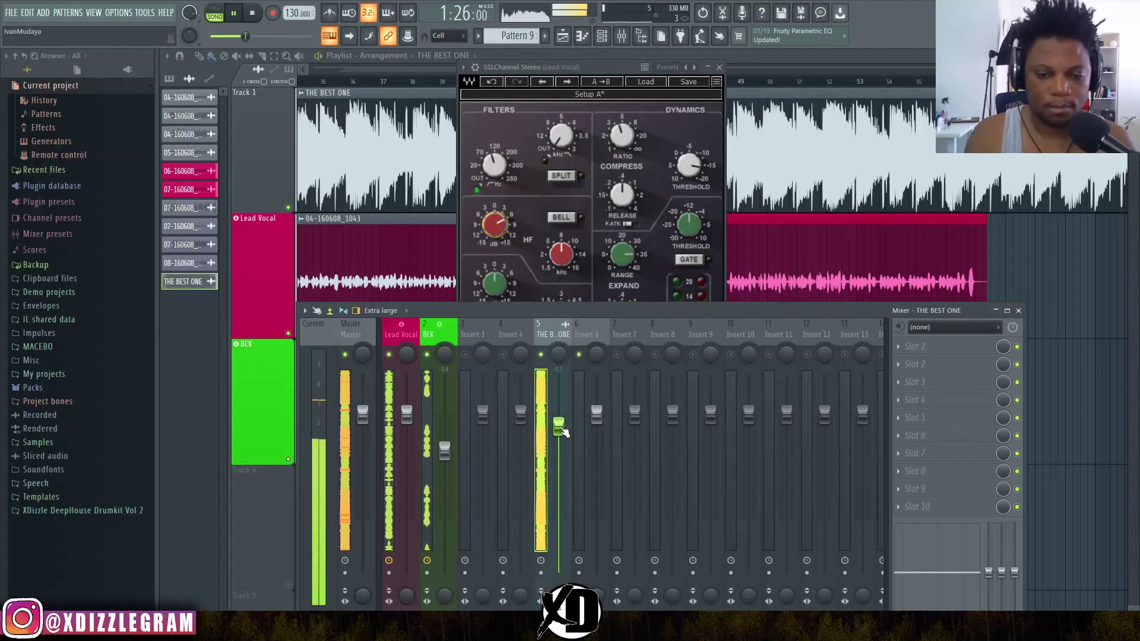
click(700, 68)
key(Escape)
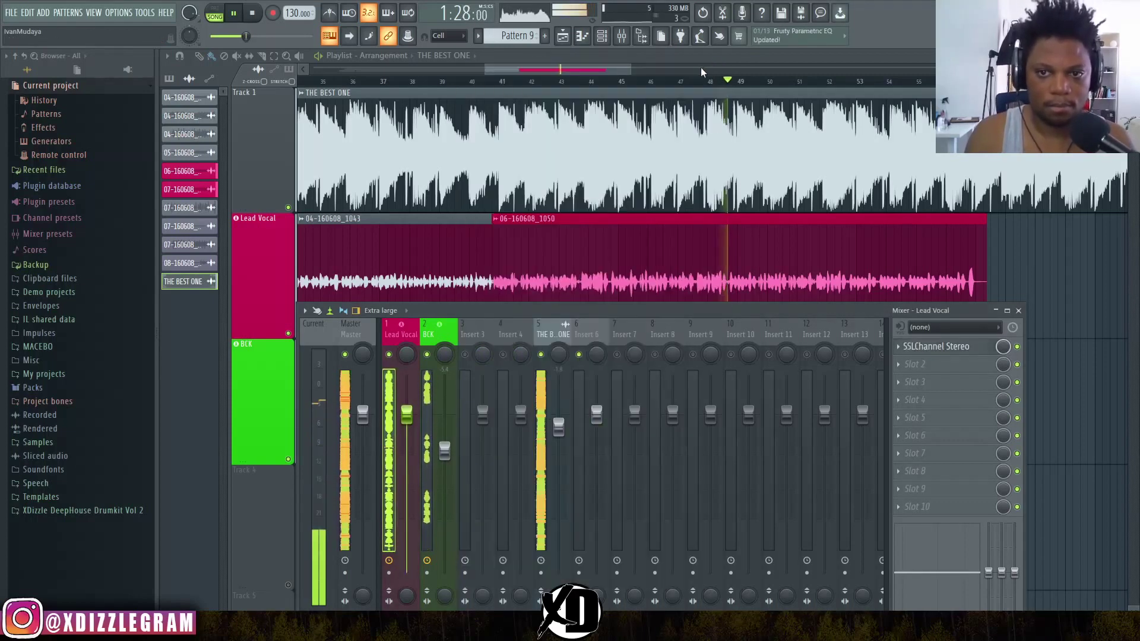
click(571, 58)
scroll(567, 82, down, 1)
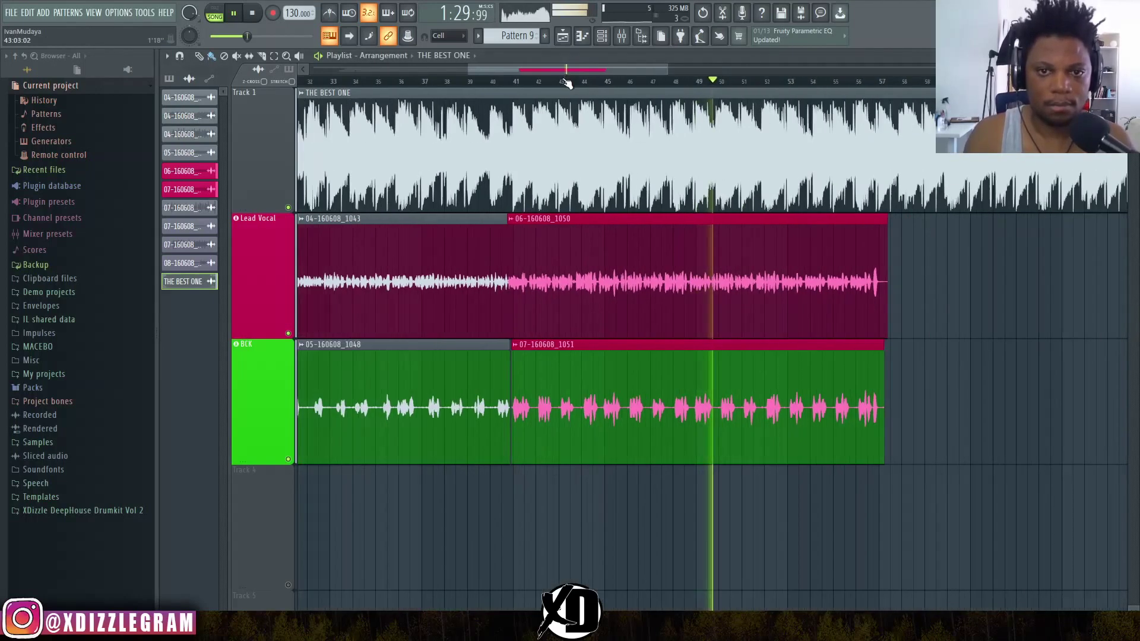
key(space)
Move the mixer window up so its effect and routing rows are visible, then close it
click(622, 37)
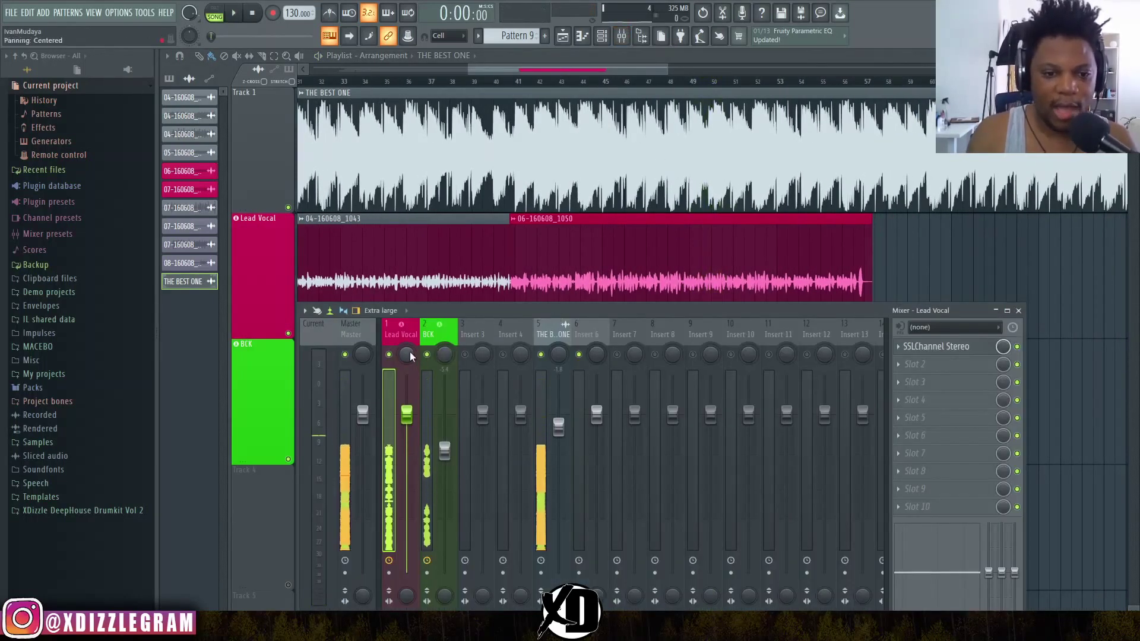
drag(494, 310, 520, 210)
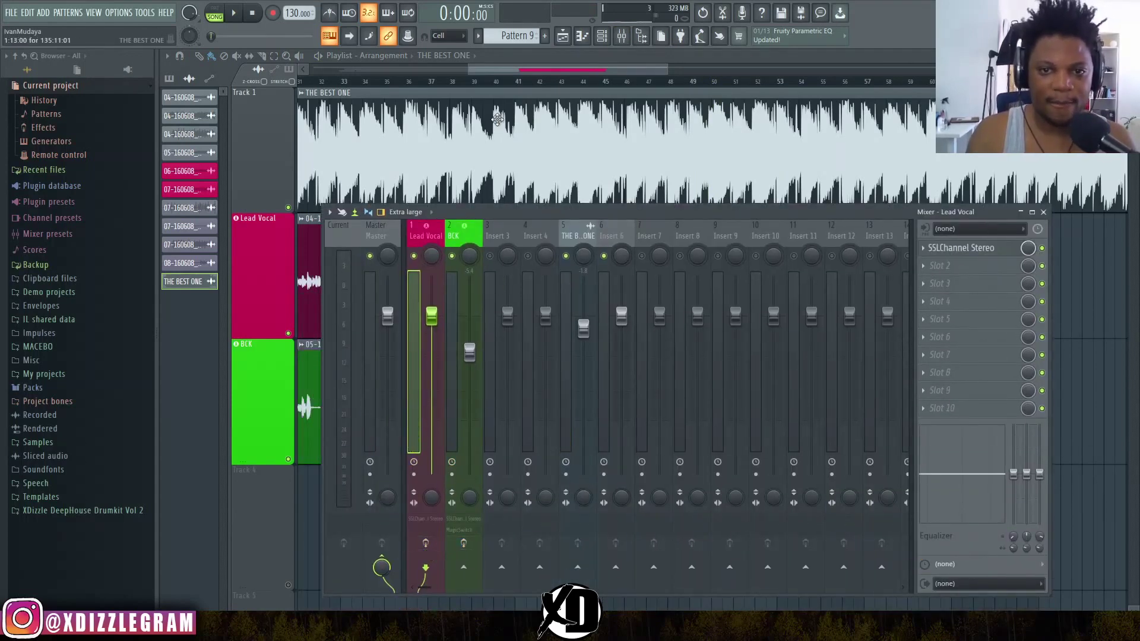
click(531, 69)
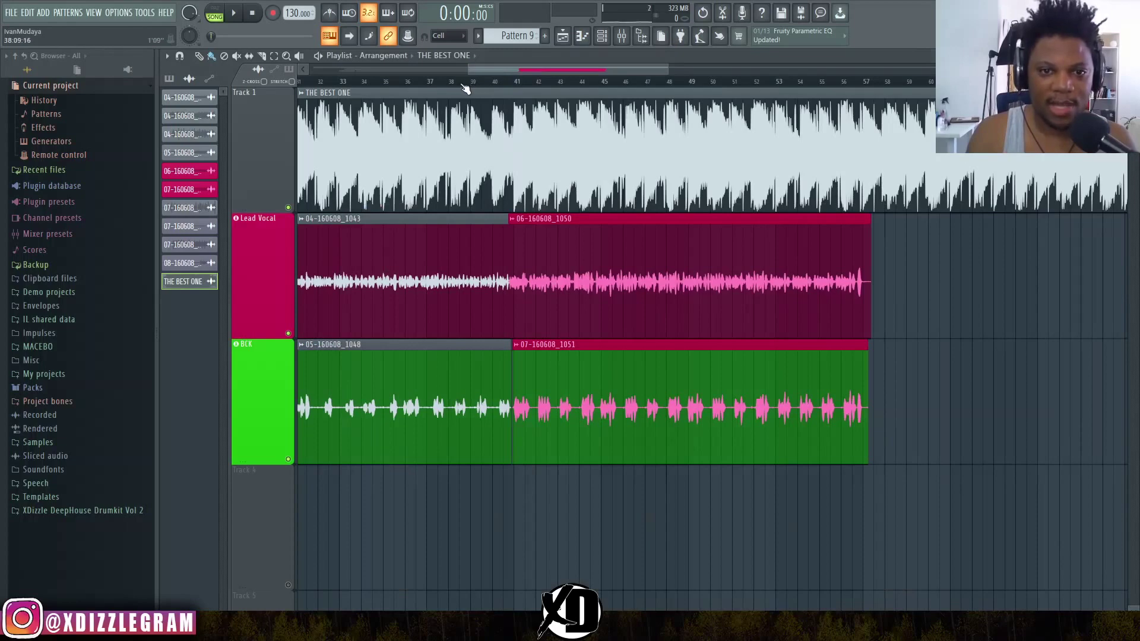
Play the mix from about bar 37, check the track levels in the mixer, and stop playback
click(439, 81)
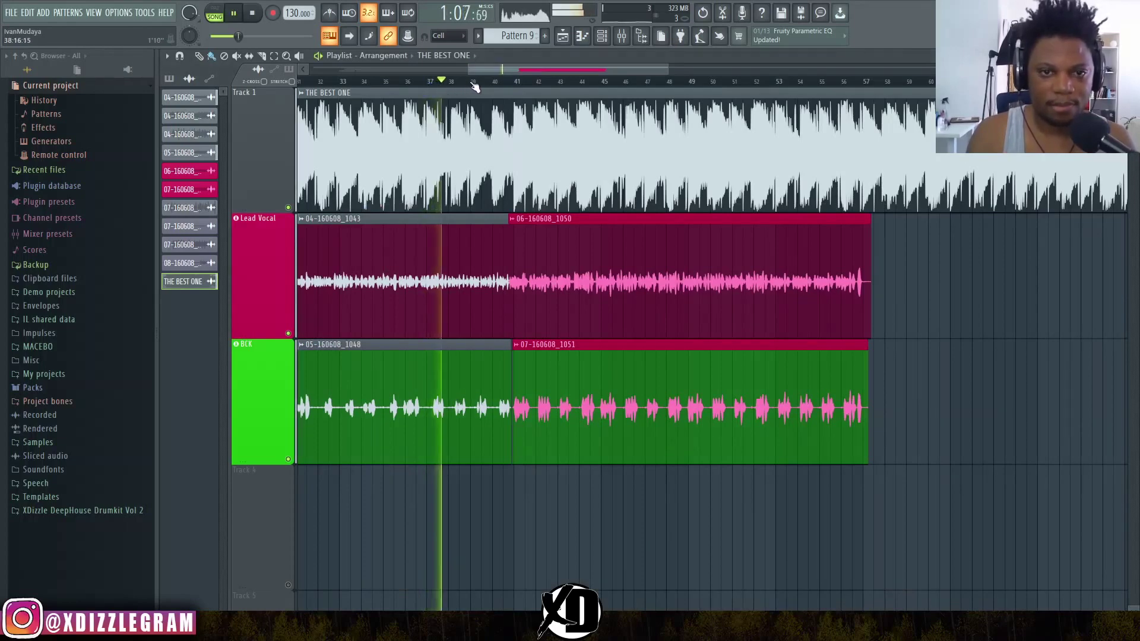
scroll(529, 69, up, 3)
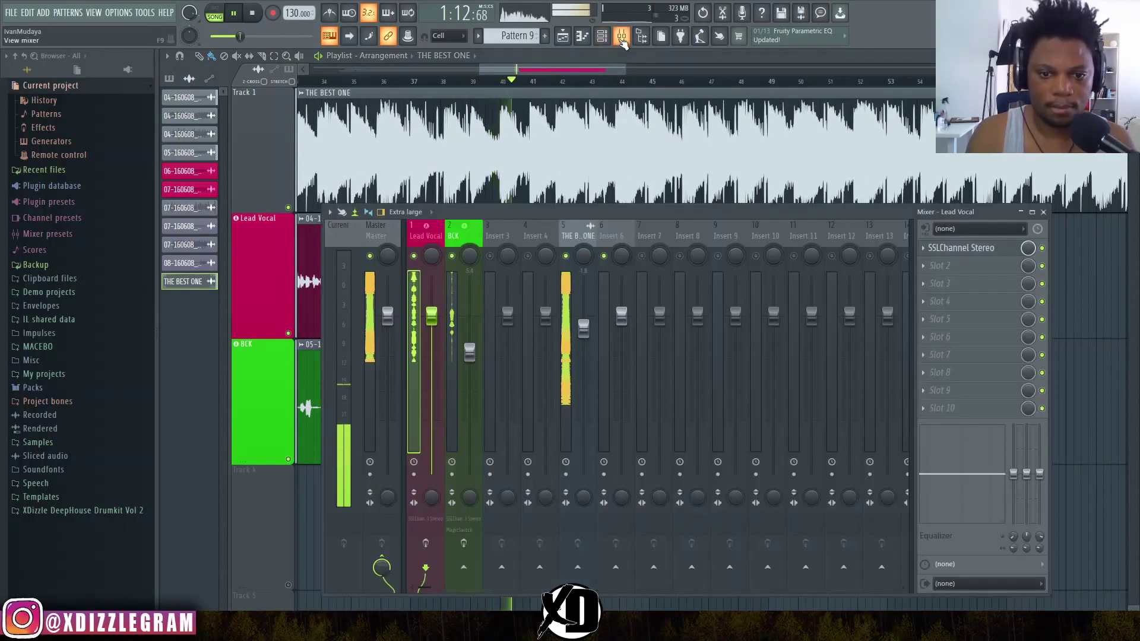
click(621, 36)
key(space)
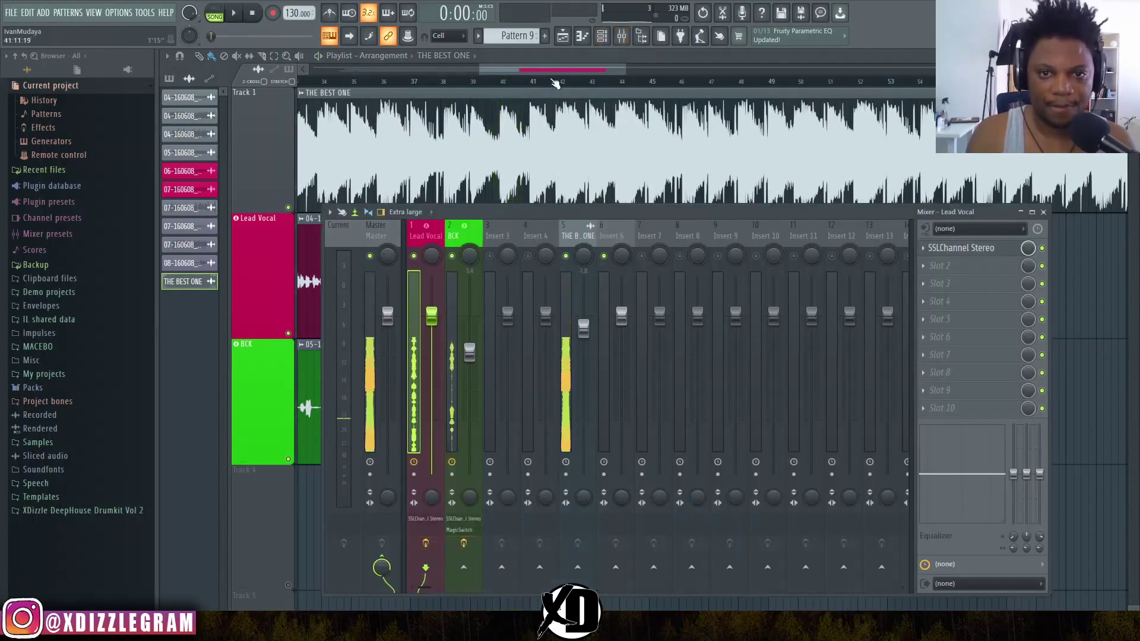
Close the mixer and replay from about bar 37 to compare the balance across the change to the second vocal clips
key(F9)
key(space)
click(432, 82)
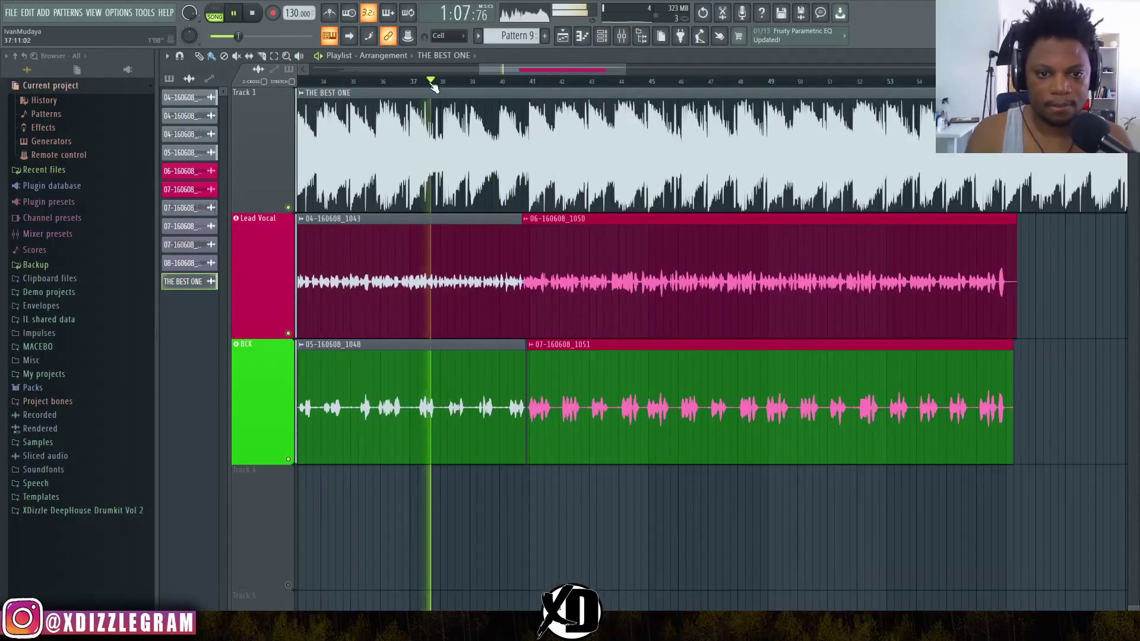
scroll(517, 91, up, 1)
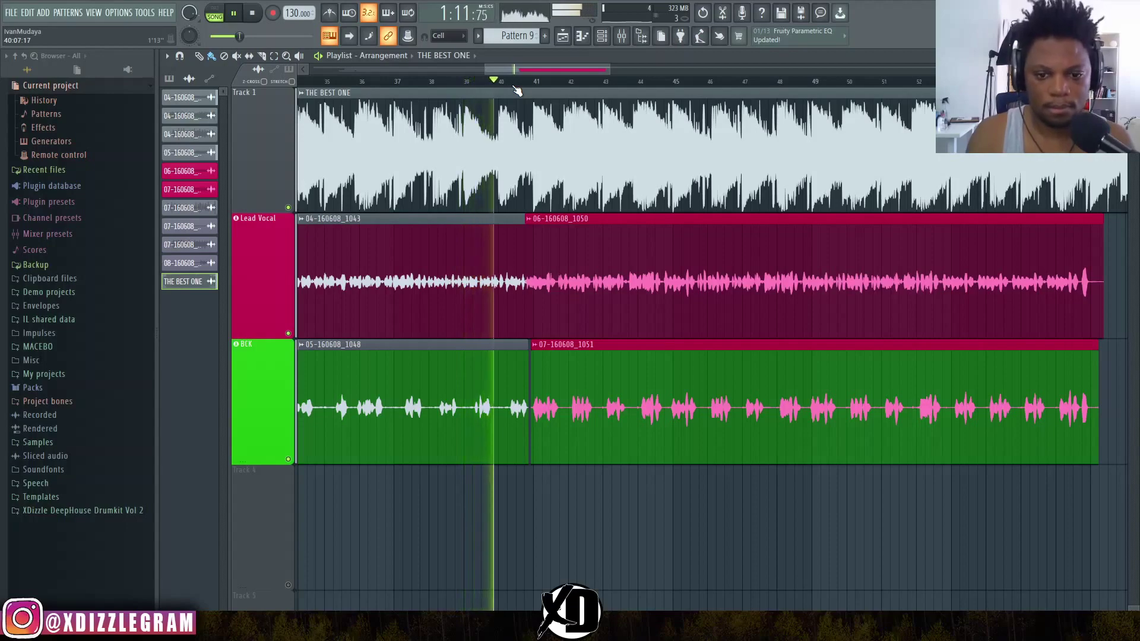
scroll(517, 90, down, 1)
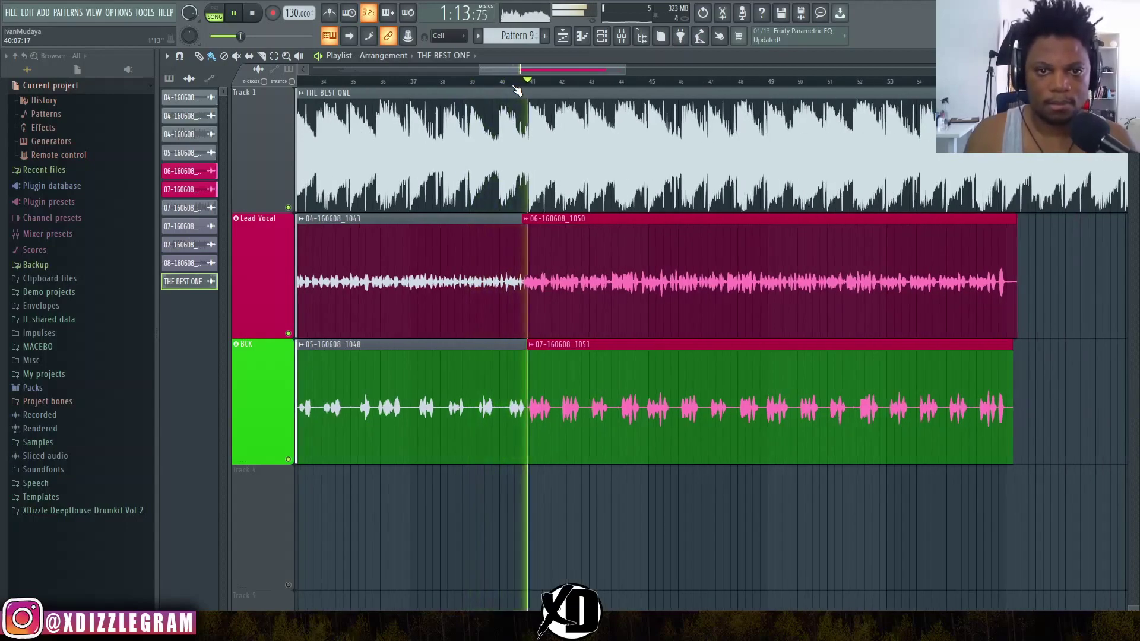
scroll(523, 89, down, 1)
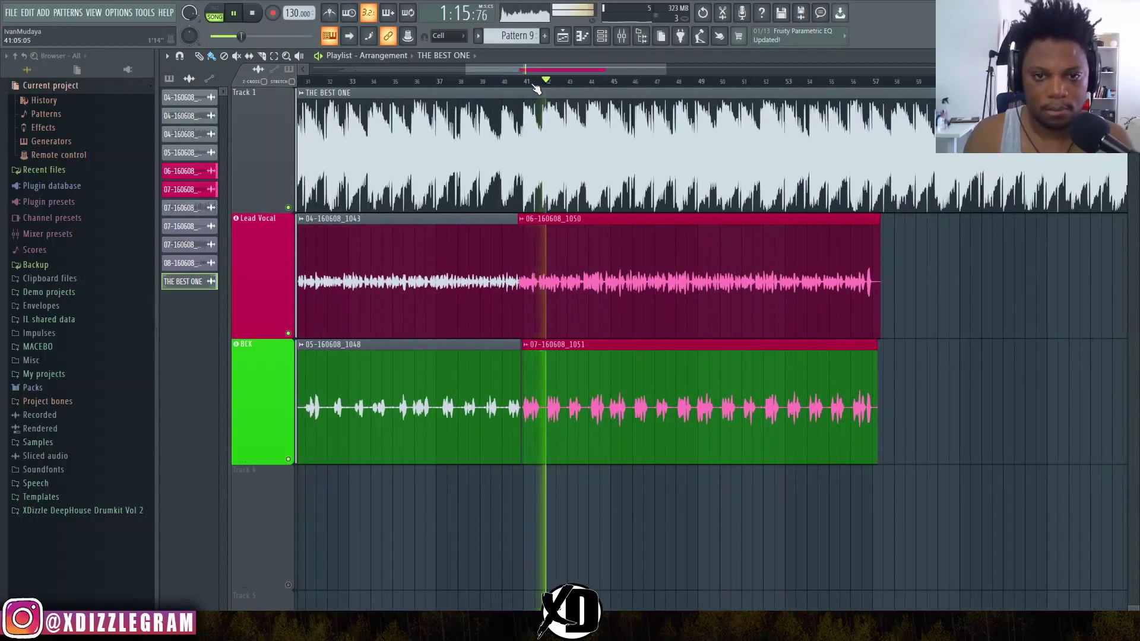
scroll(537, 88, up, 1)
scroll(561, 87, up, 1)
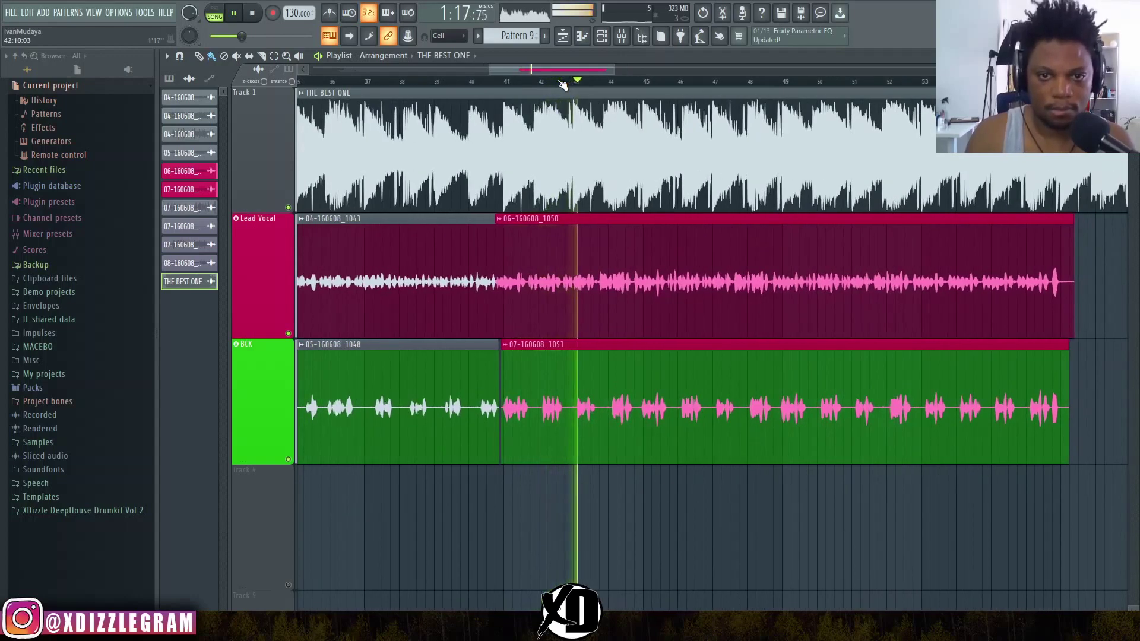
scroll(563, 85, down, 1)
scroll(563, 85, down, 1)
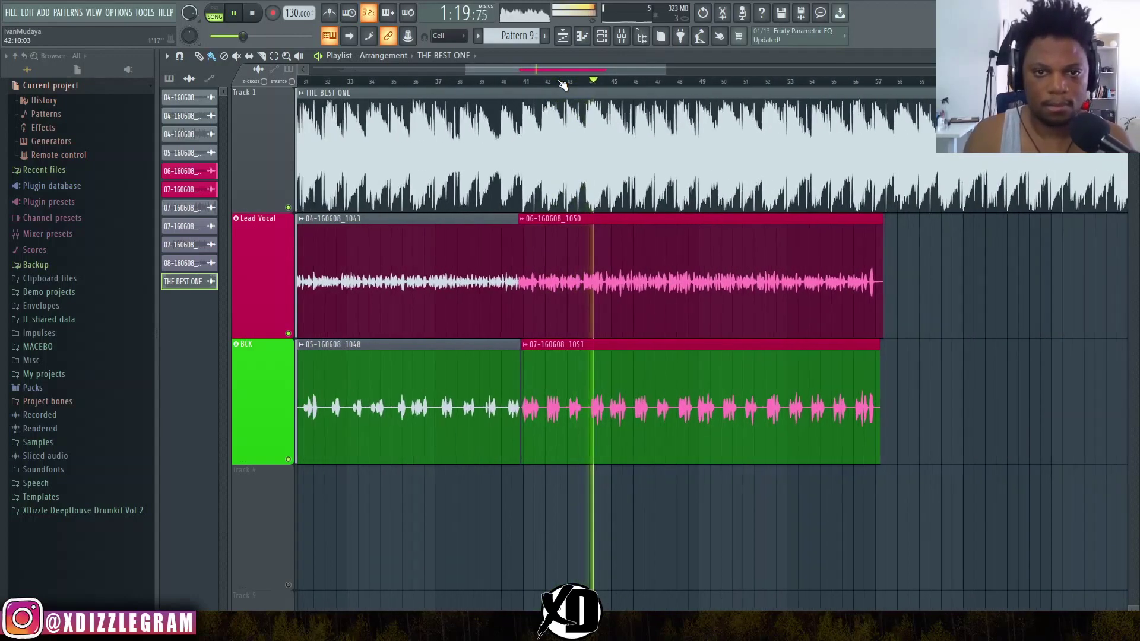
key(space)
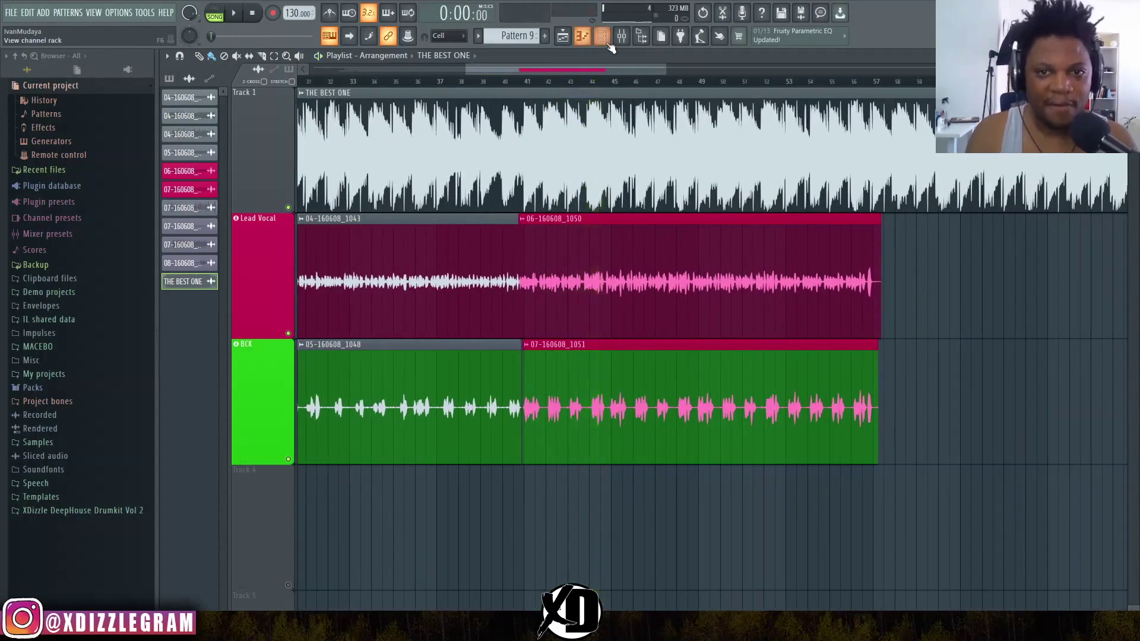
Open Lead Vocal's SSLChannel Stereo from the mixer to examine its settings
click(622, 35)
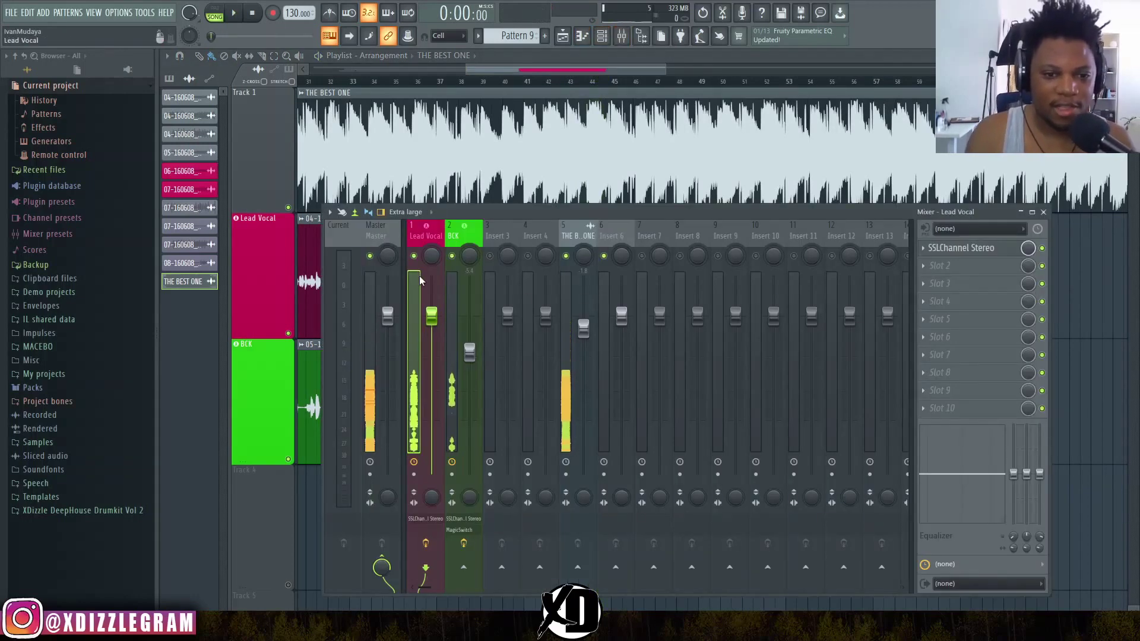
click(956, 247)
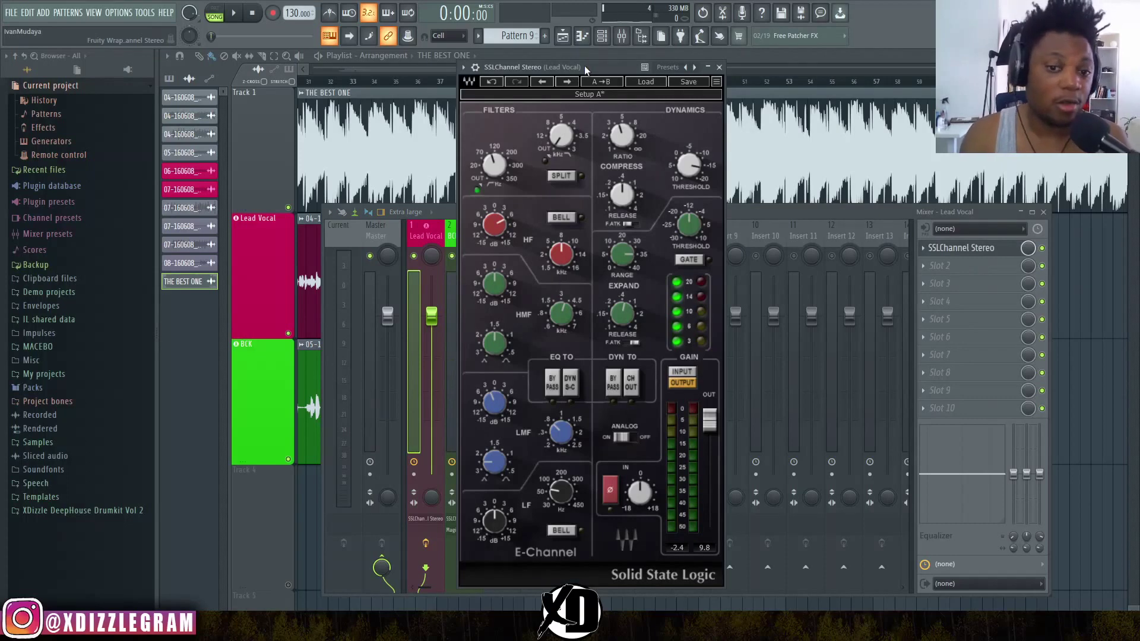
drag(584, 65, 579, 66)
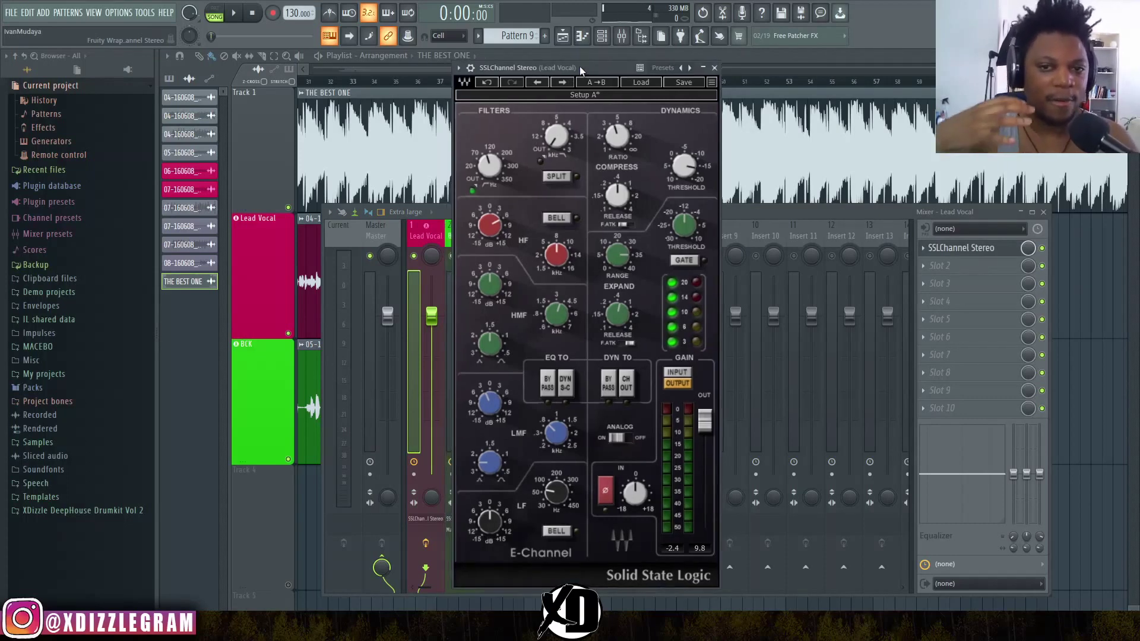